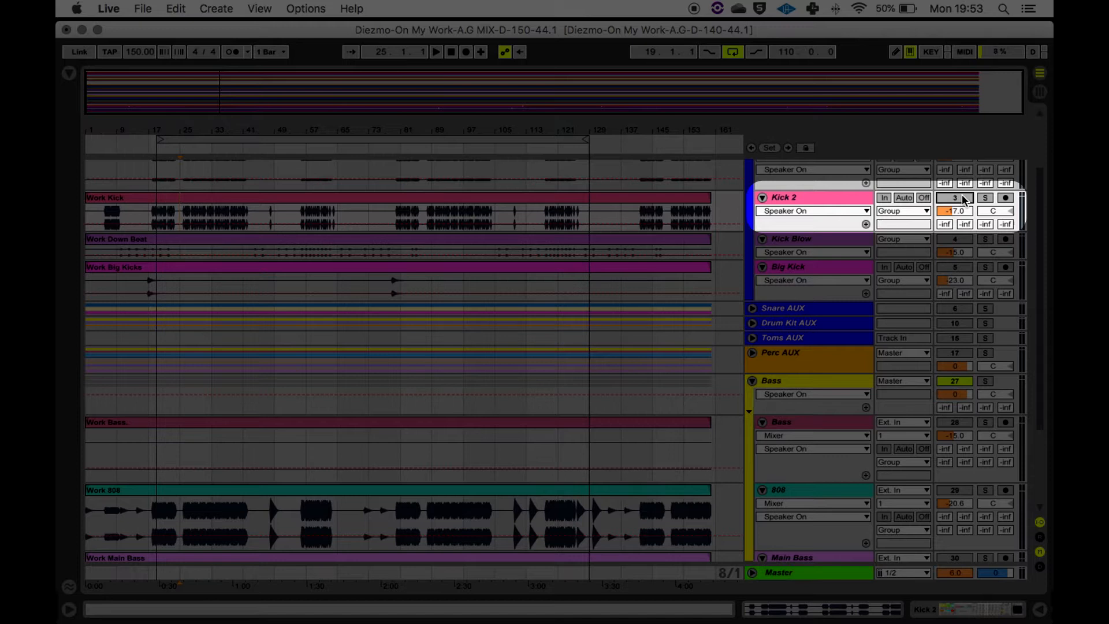
Activate the Kick 2 track with its EQ Eight switched on and audition the kick from bar 25
{"action": "left_click", "coordinate": [959, 198]}
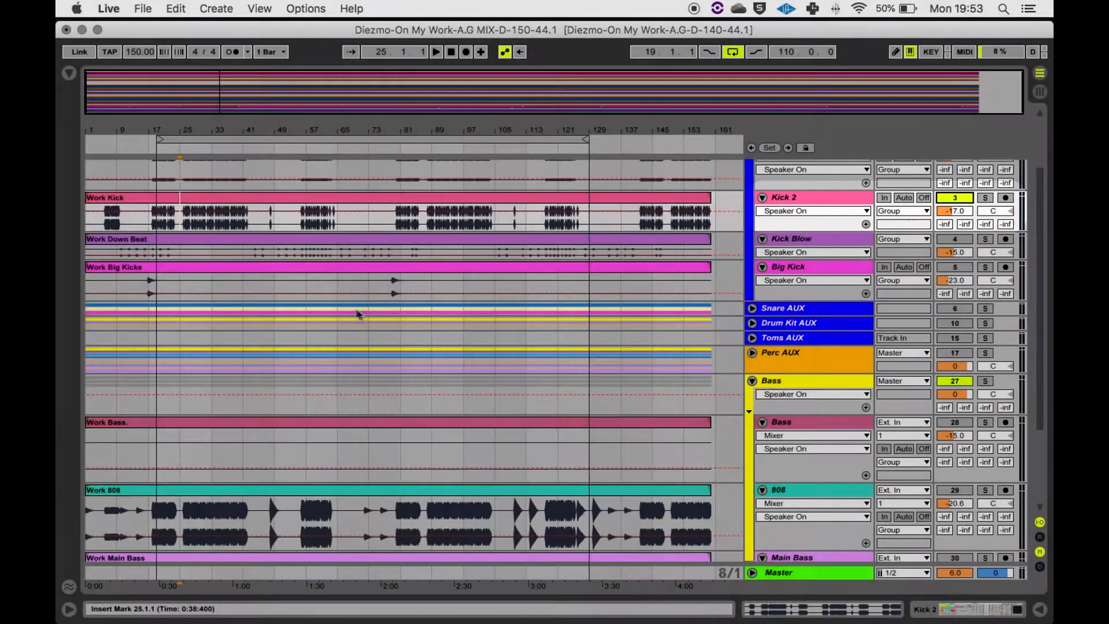
{"action": "key", "text": "space"}
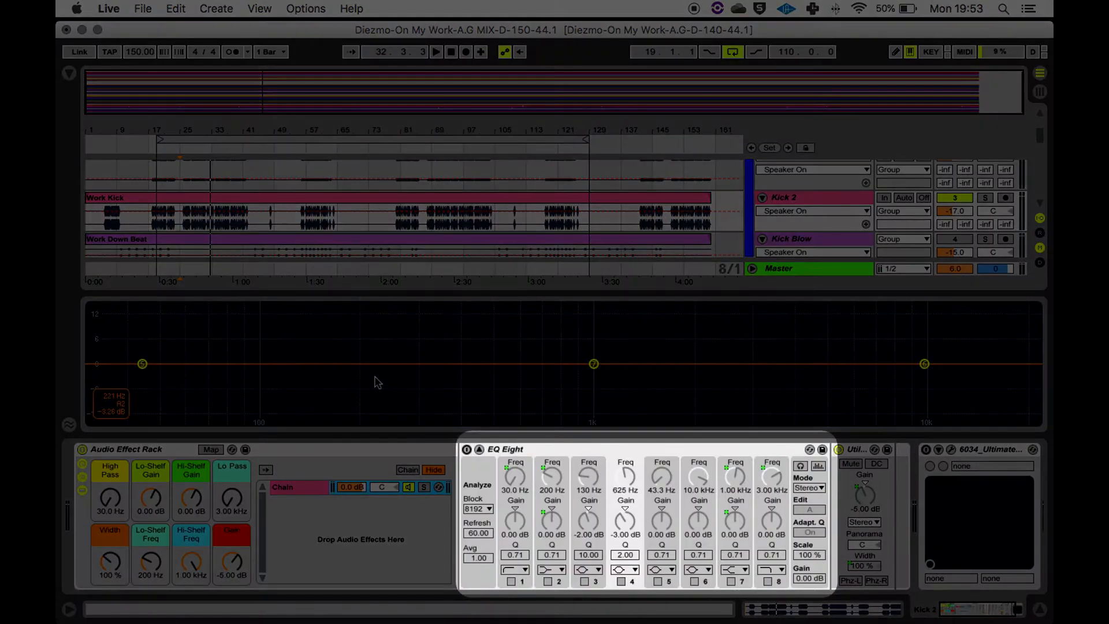
{"action": "left_click", "coordinate": [466, 450]}
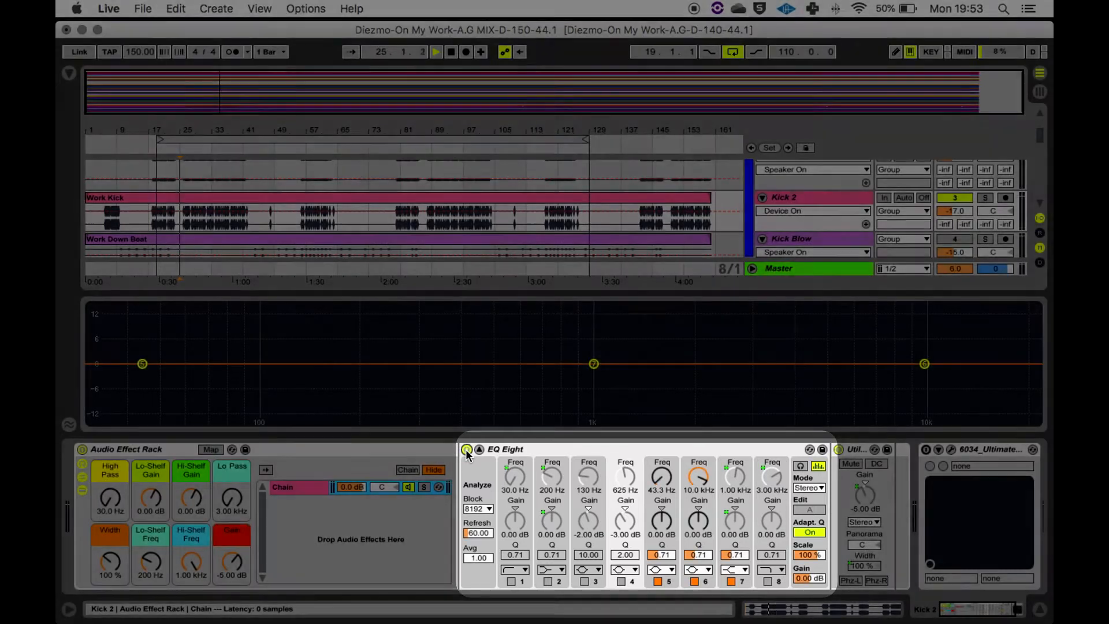
{"action": "key", "text": "space"}
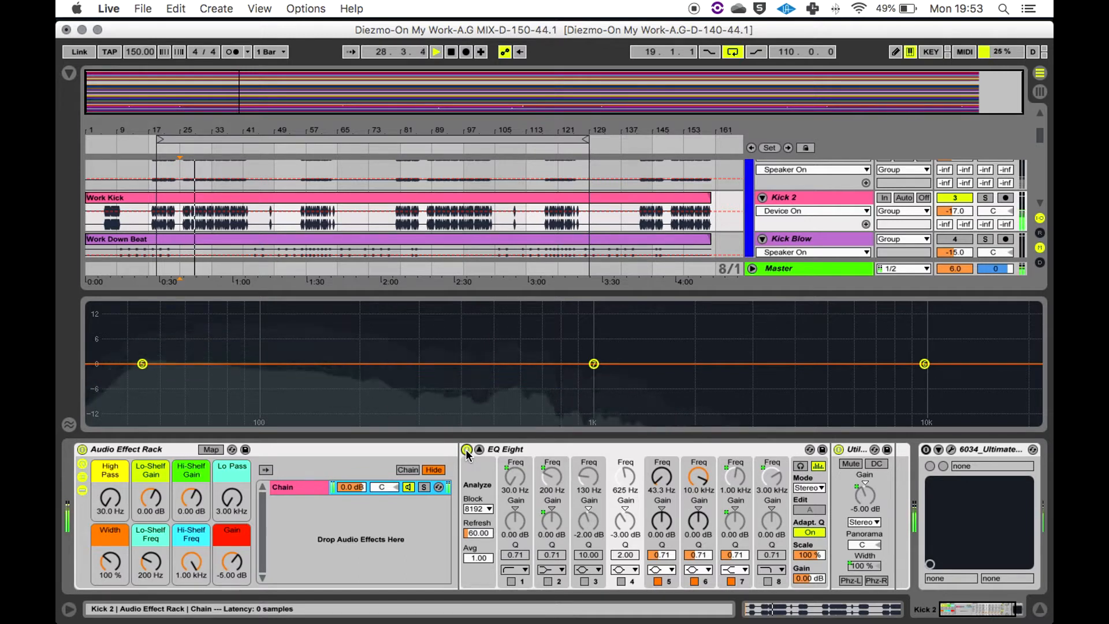
{"action": "key", "text": "space"}
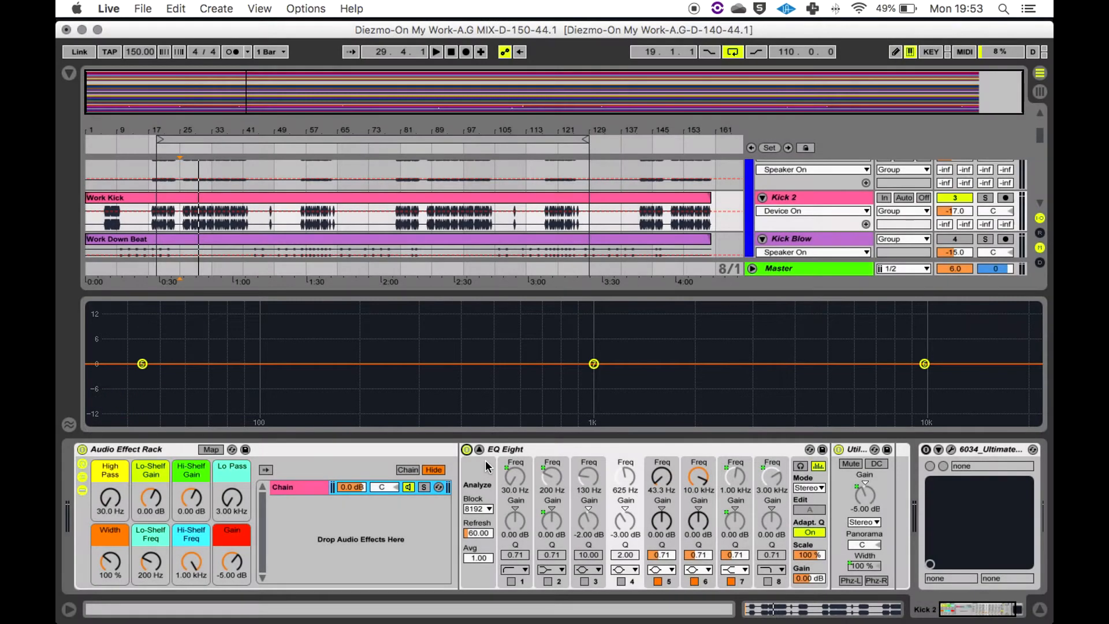
{"action": "key", "text": "space"}
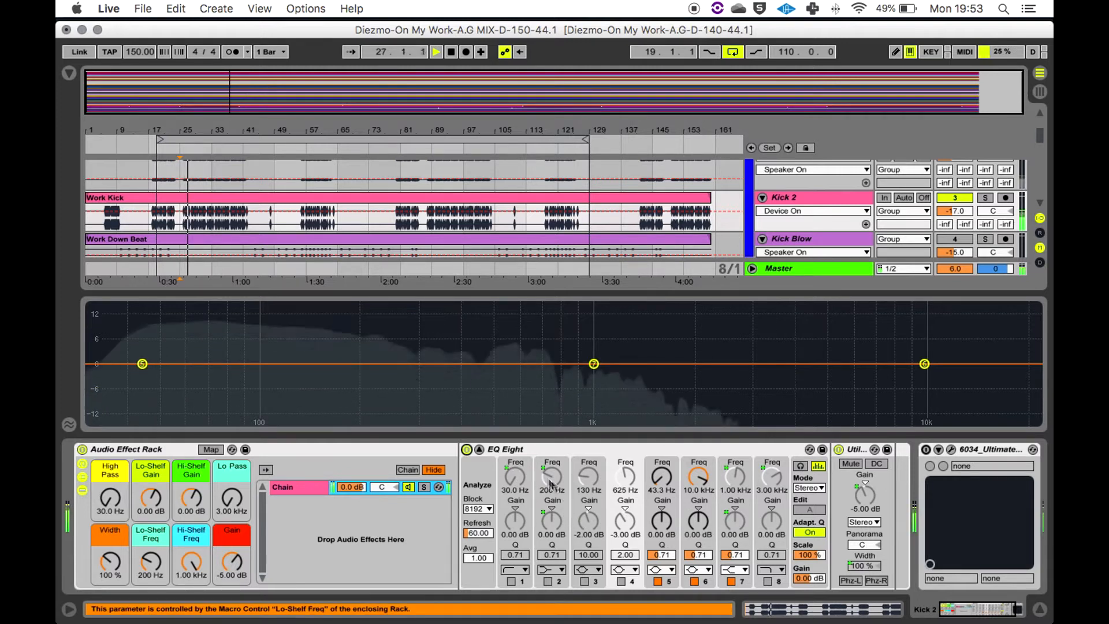
{"action": "key", "text": "space"}
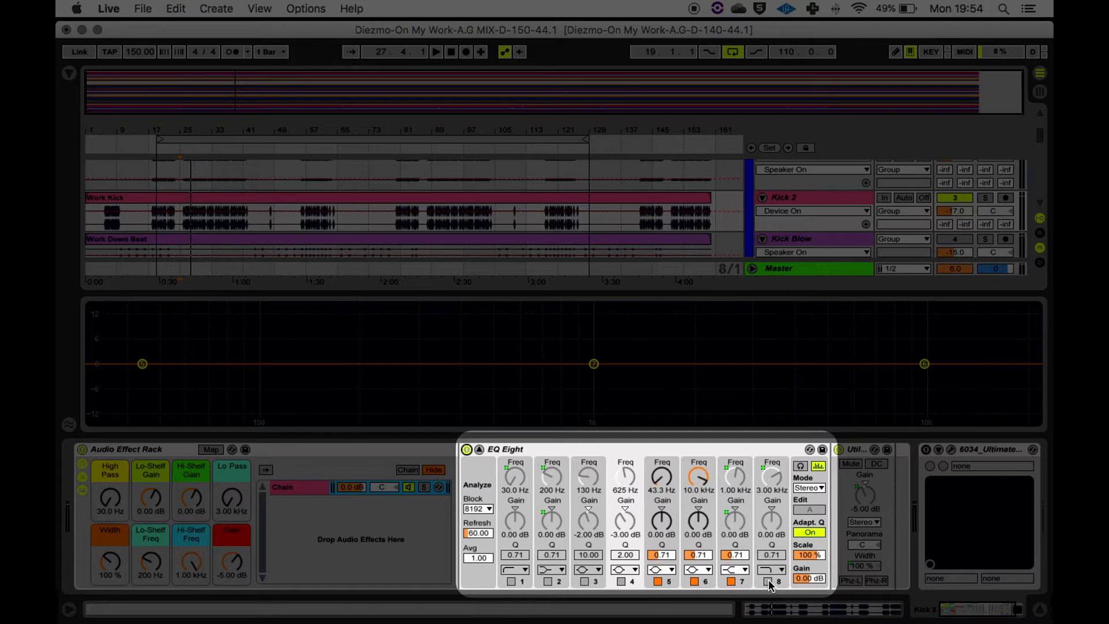
Enable EQ Eight band 8, the low-pass filter at 3.00 kHz, and audition the kick
{"action": "left_click", "coordinate": [768, 582]}
{"action": "key", "text": "space"}
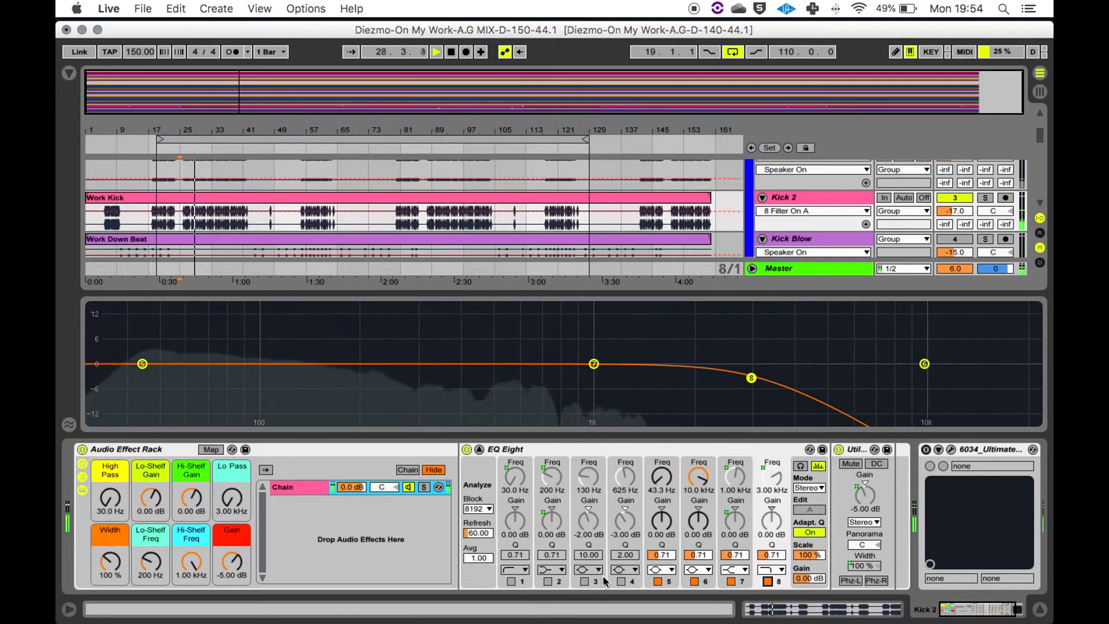
{"action": "key", "text": "space"}
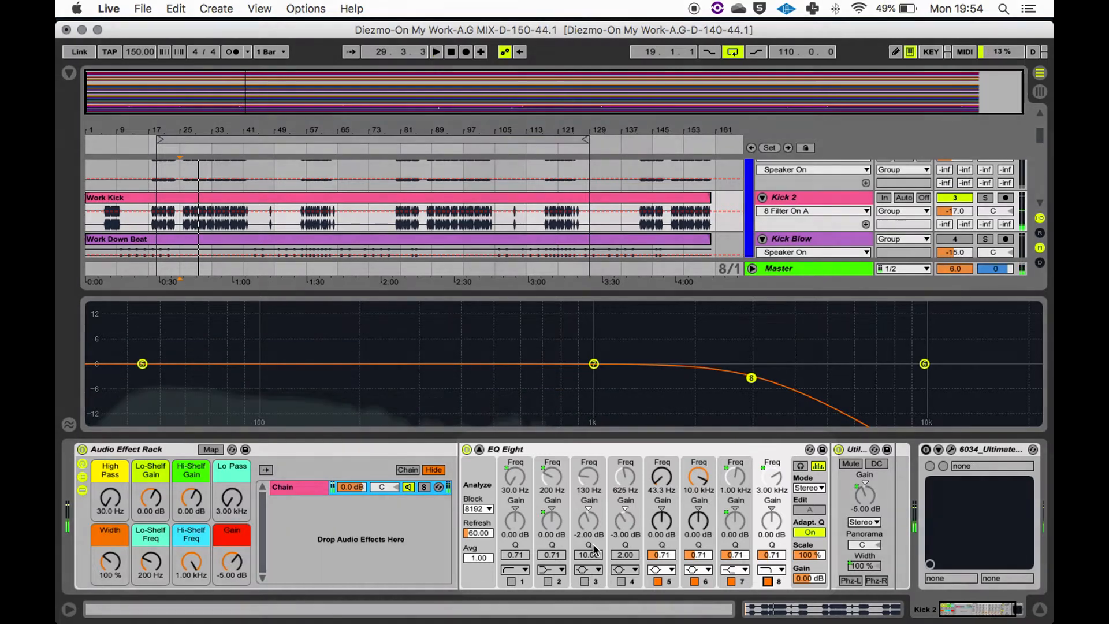
Give EQ Eight band 3 at 130 Hz a gain boost, enable the band and play the kick
{"action": "left_click", "coordinate": [589, 522]}
{"action": "type", "text": "-"}
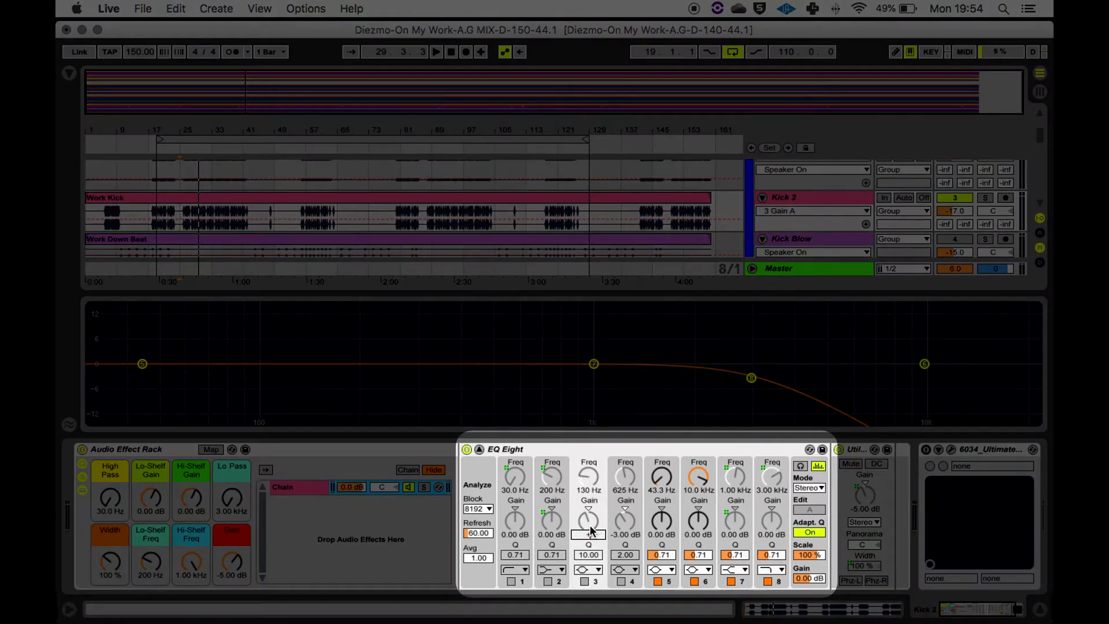
{"action": "key", "text": "Return"}
{"action": "left_click", "coordinate": [584, 582]}
{"action": "key", "text": "space"}
Set the gain of EQ Eight band 3 to -2 dB and listen to the cut
{"action": "left_click", "coordinate": [593, 535]}
{"action": "type", "text": "-2"}
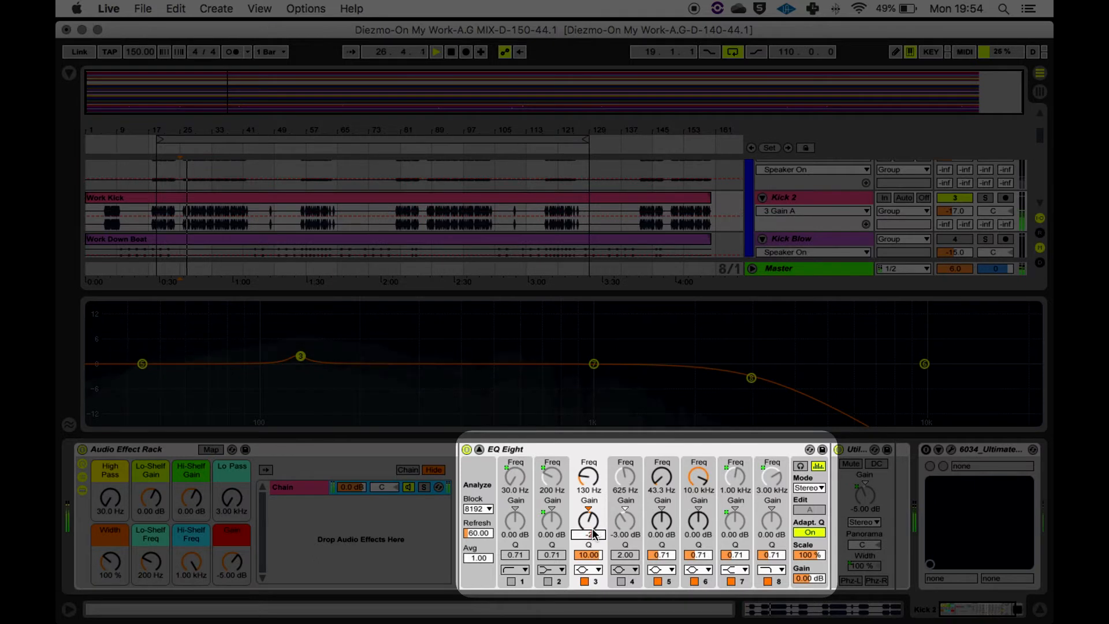
{"action": "key", "text": "Return"}
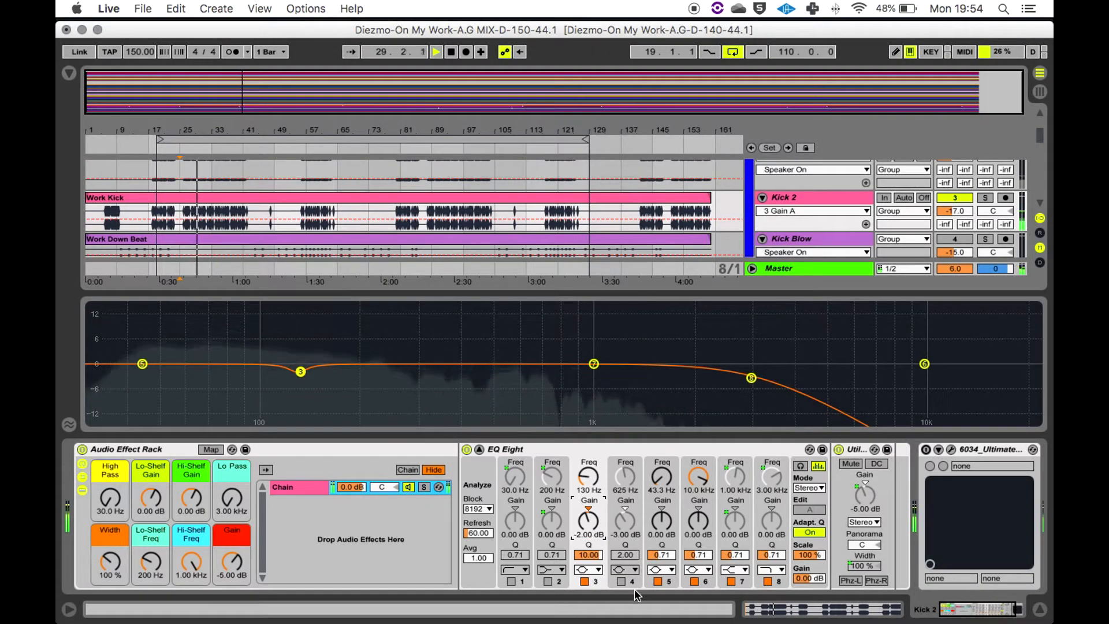
{"action": "key", "text": "space"}
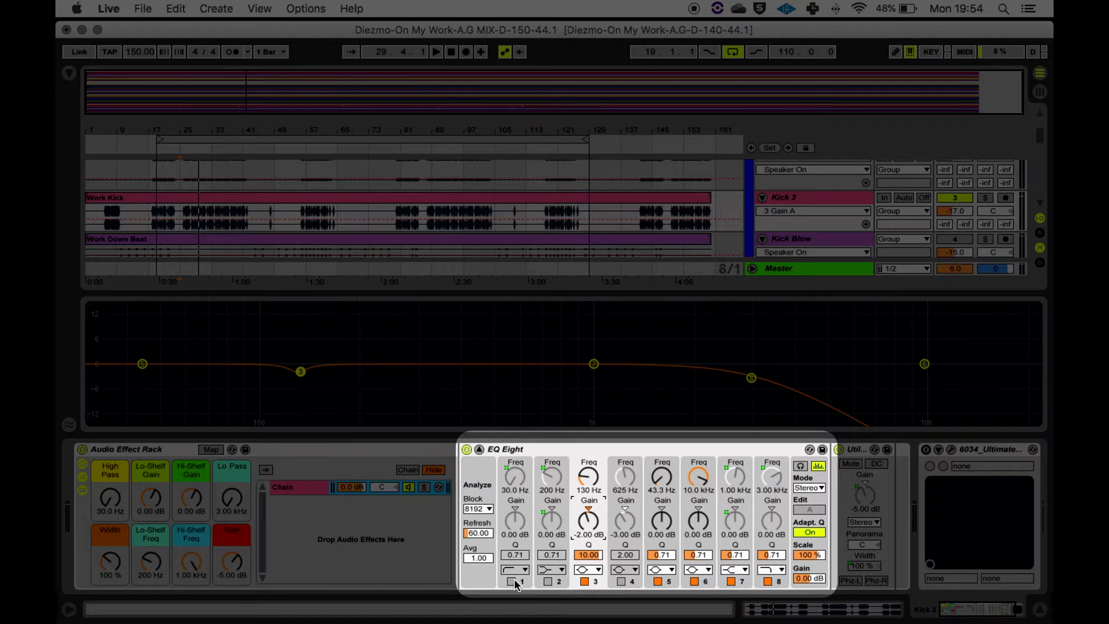
Enable EQ Eight band 1, the high-pass filter at 30 Hz, and audition the kick
{"action": "left_click", "coordinate": [512, 581]}
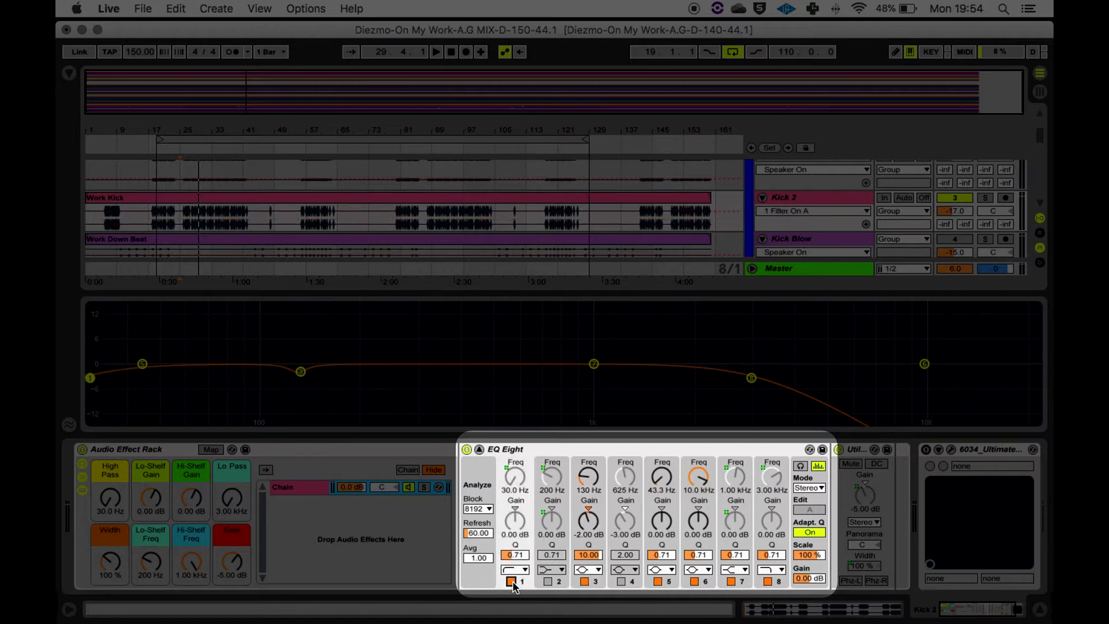
{"action": "key", "text": "space"}
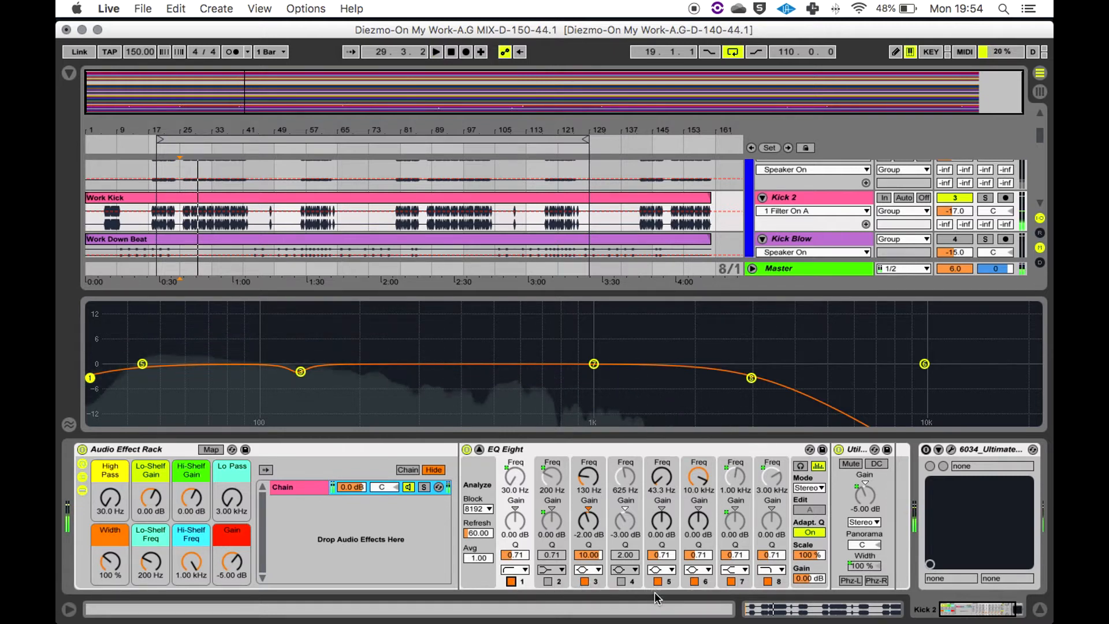
{"action": "key", "text": "space"}
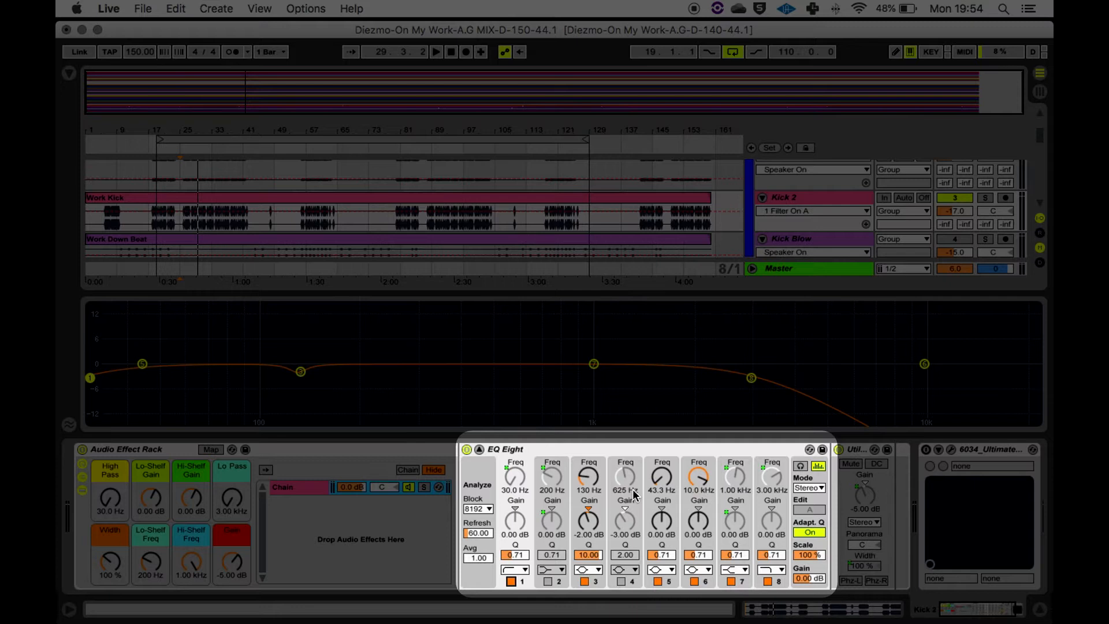
Enable EQ Eight band 4, the -3 dB cut at 625 Hz, while auditioning the kick
{"action": "key", "text": "space"}
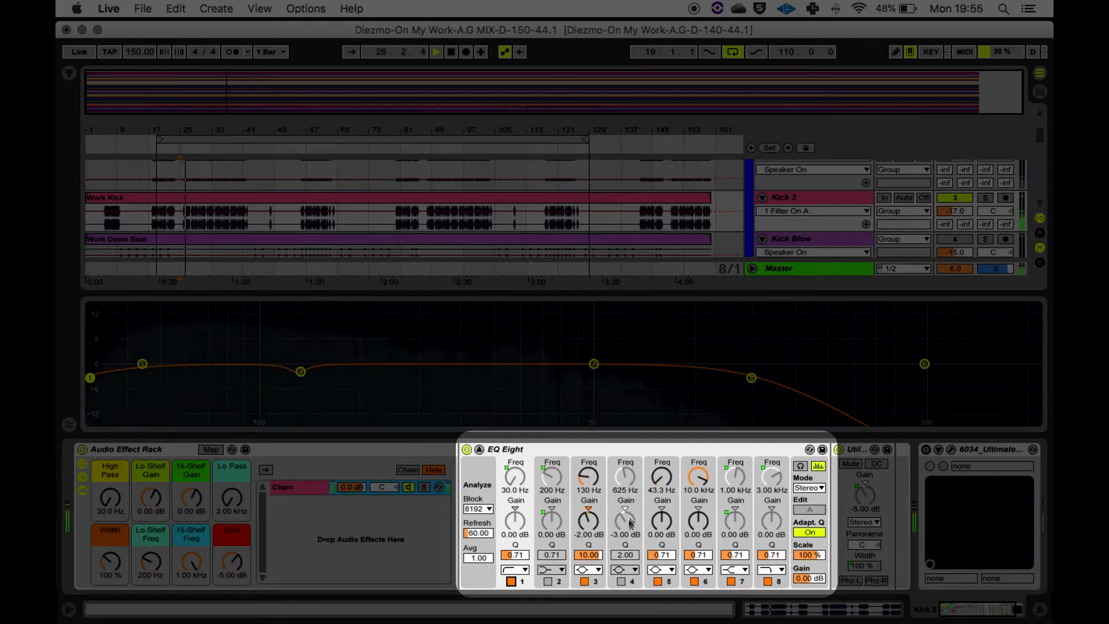
{"action": "left_click", "coordinate": [622, 581]}
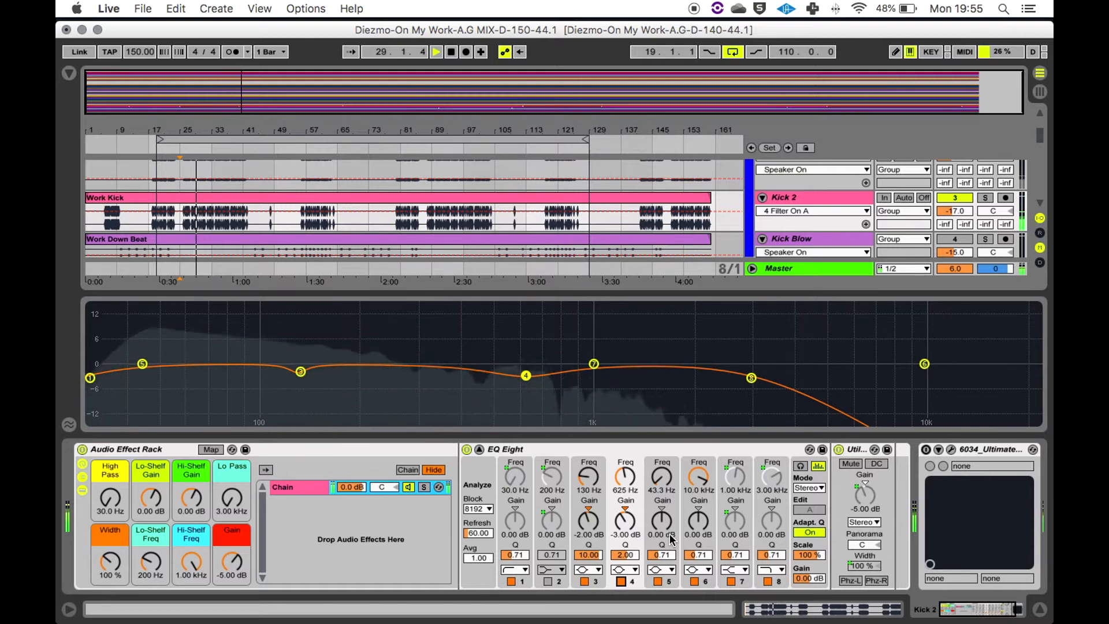
{"action": "key", "text": "space"}
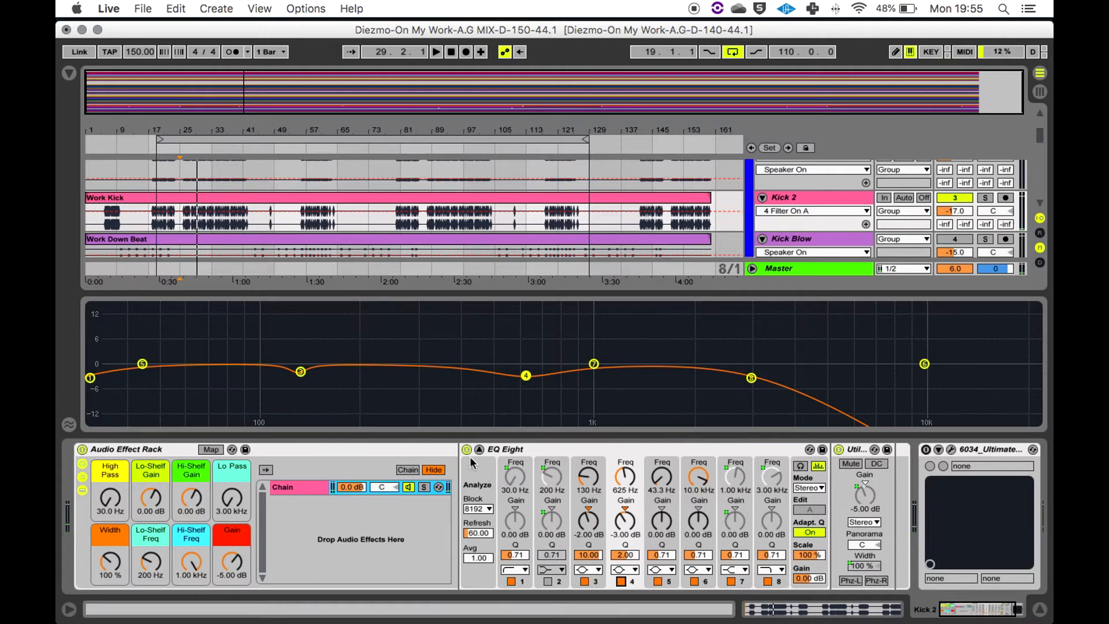
Compare the kick's sound with EQ Eight bypassed and active, leaving the EQ switched on
{"action": "key", "text": "space"}
{"action": "left_click", "coordinate": [467, 449]}
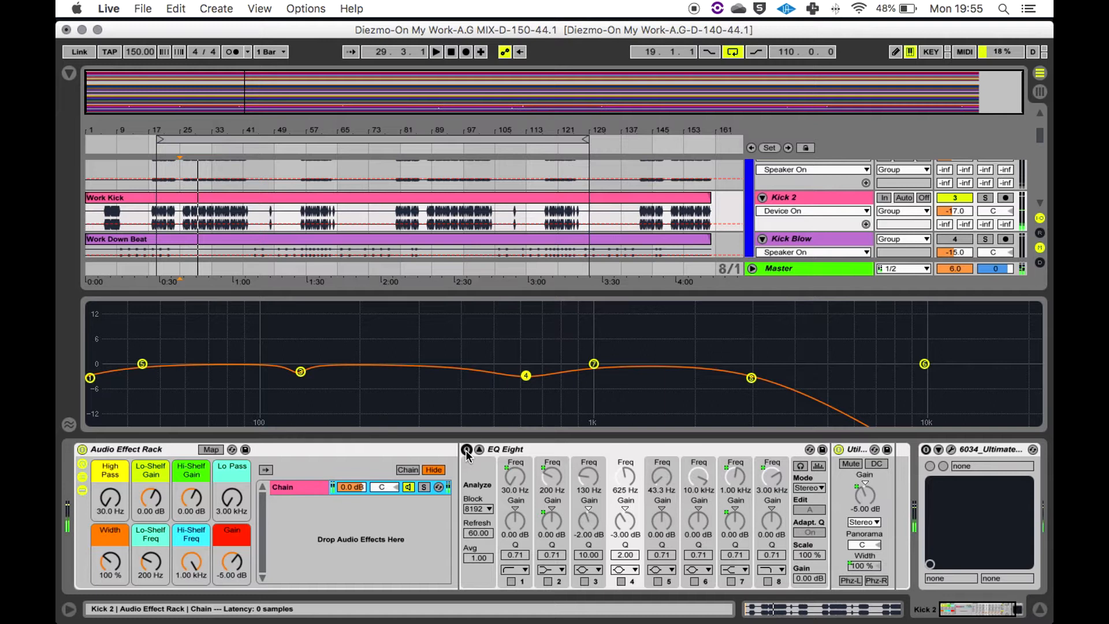
{"action": "left_click", "coordinate": [467, 450]}
{"action": "key", "text": "space"}
{"action": "key", "text": "space"}
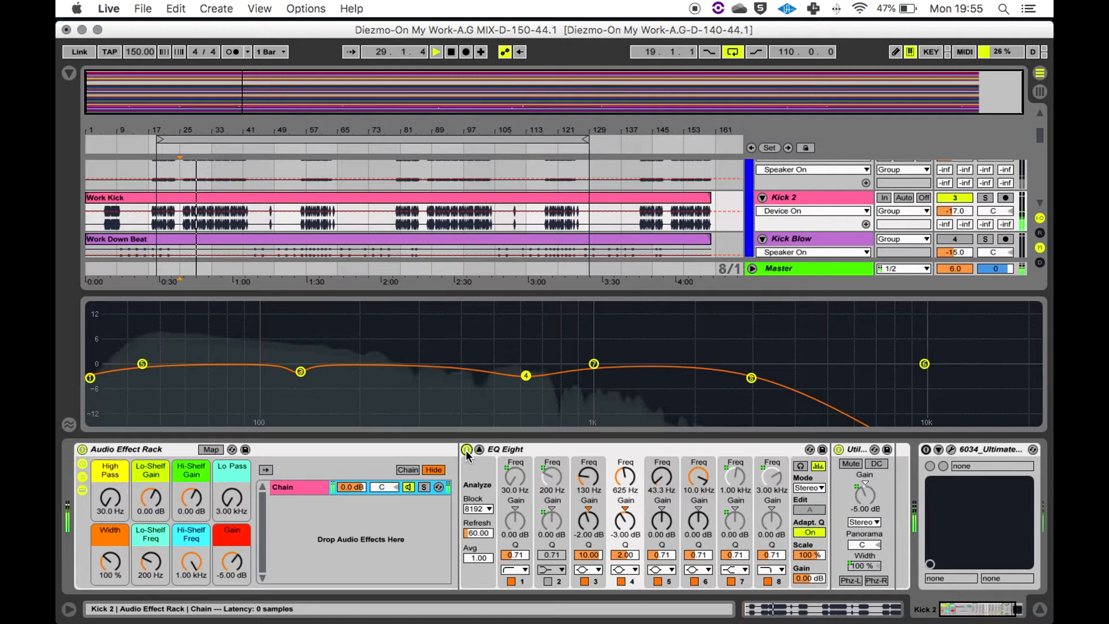
{"action": "key", "text": "space"}
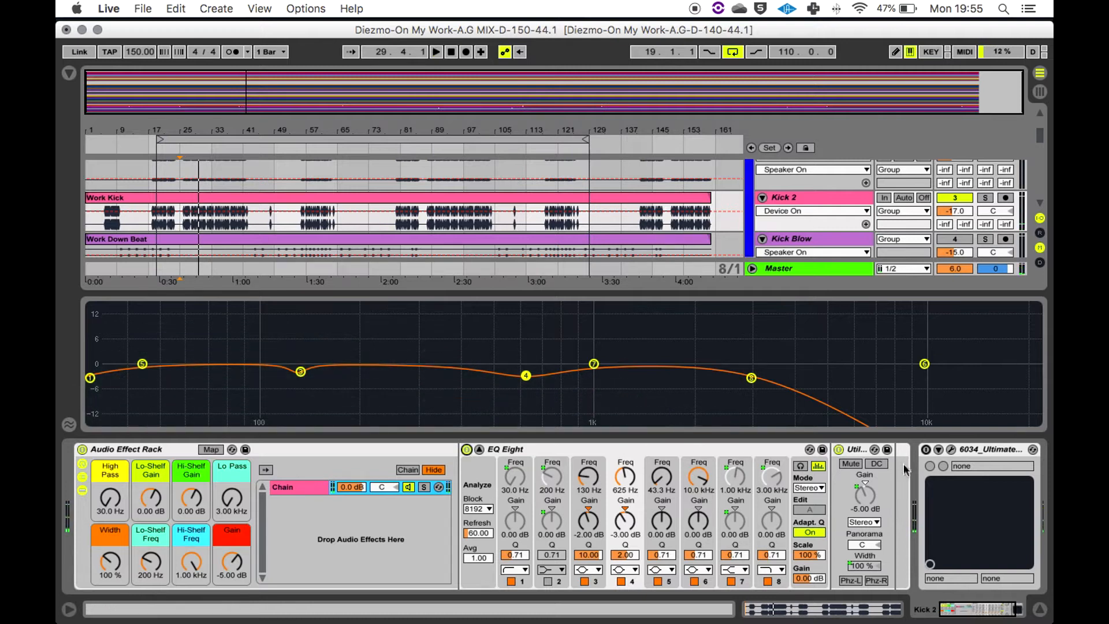
Bring up the Kick 2 track's devices and open the 6034 Ultimate multi-band compressor's editor window
{"action": "key", "text": "super+alt+l"}
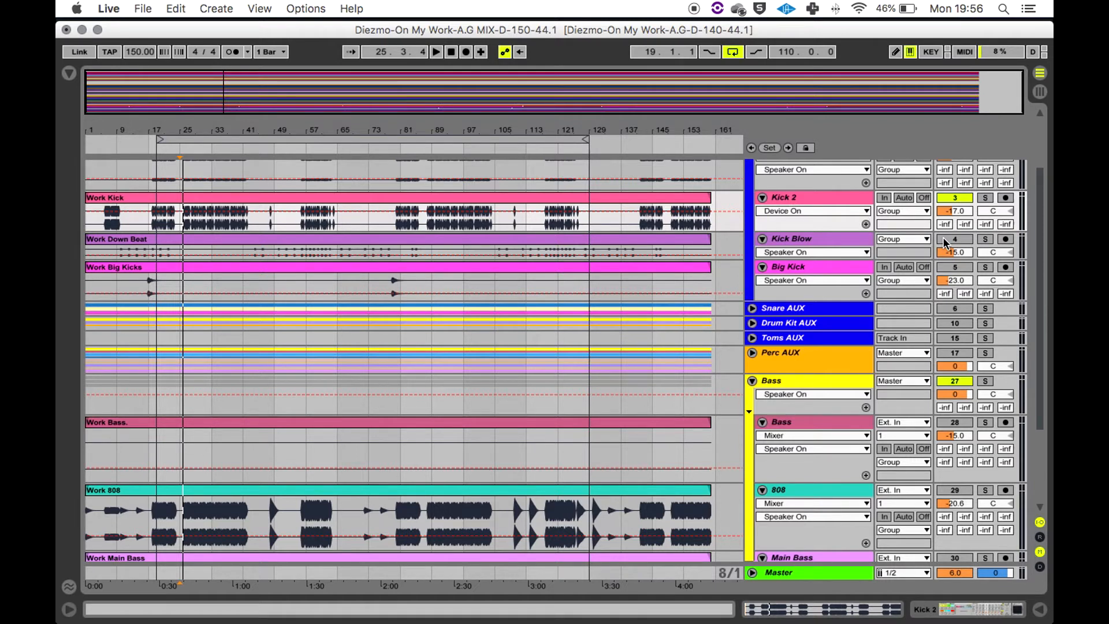
{"action": "double_click", "coordinate": [844, 197]}
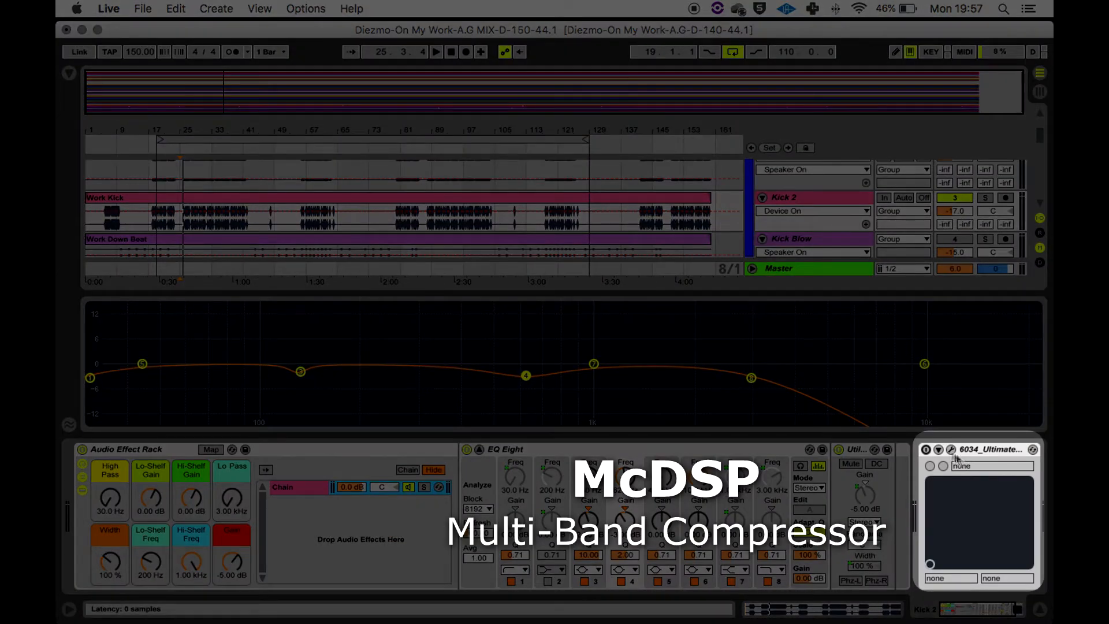
{"action": "left_click", "coordinate": [951, 451]}
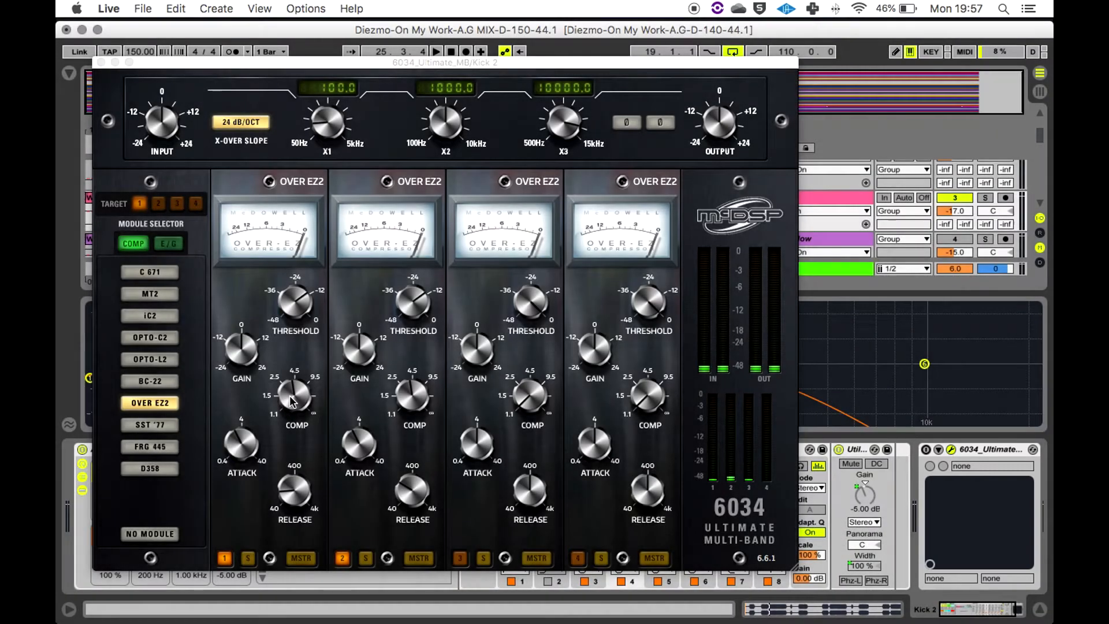
Switch on the 6034 multi-band compressor, review its first two bands' settings with the kick playing, and close its editor
{"action": "left_click", "coordinate": [290, 397]}
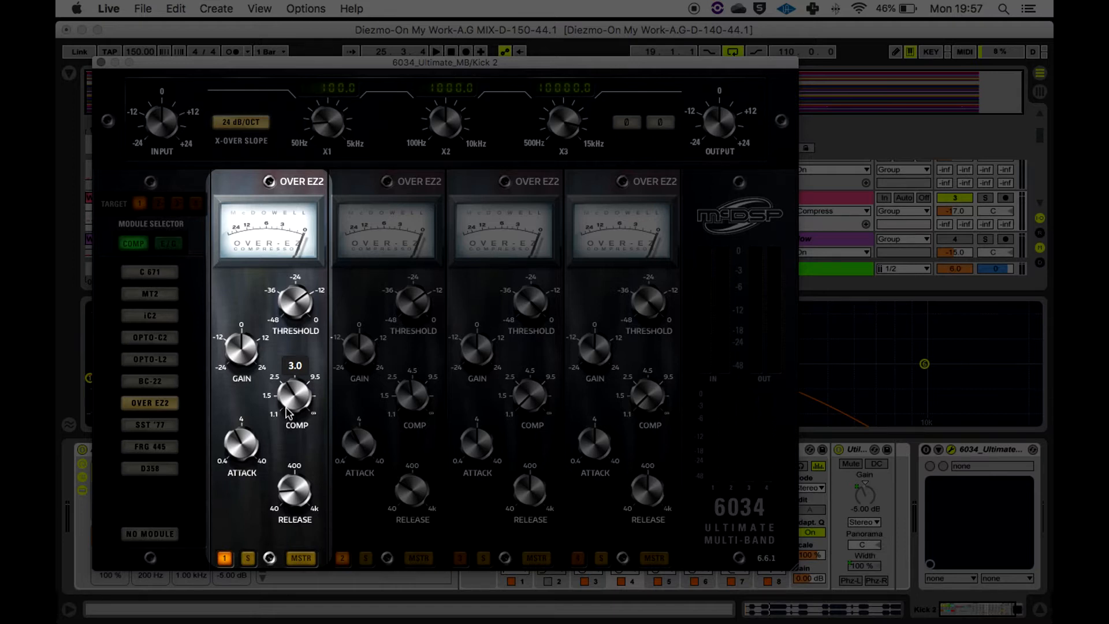
{"action": "key", "text": "space"}
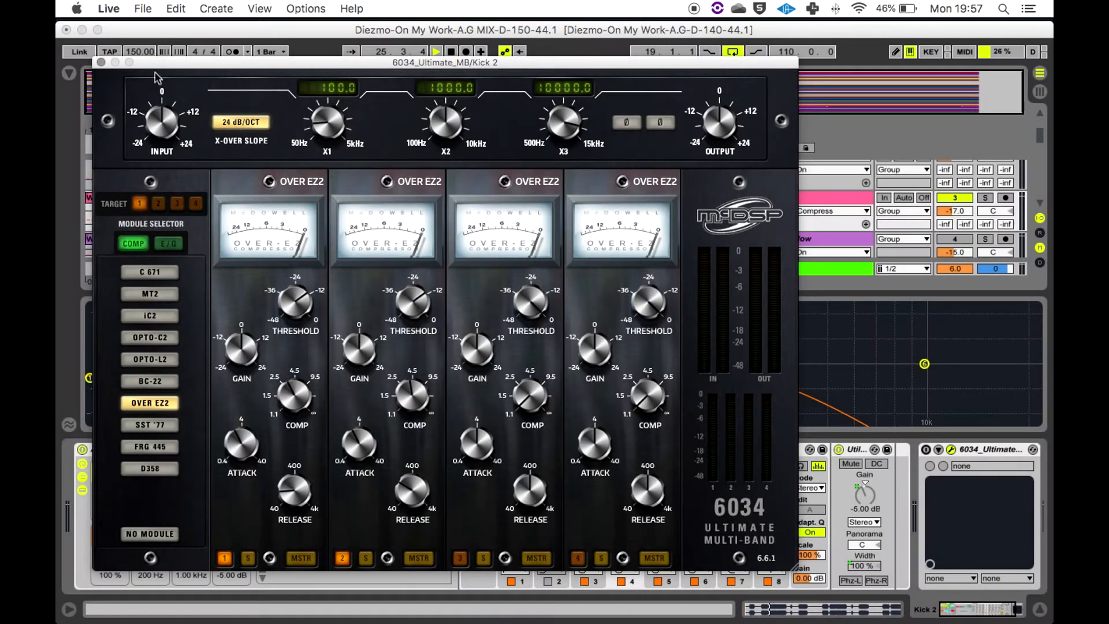
{"action": "left_click", "coordinate": [957, 470]}
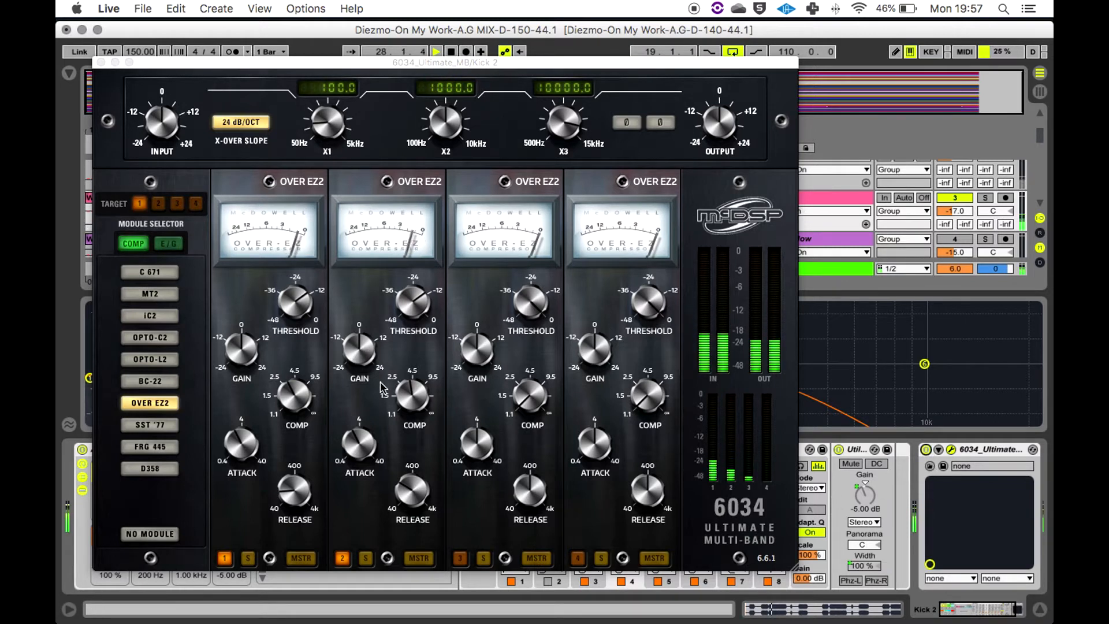
{"action": "left_click", "coordinate": [258, 398]}
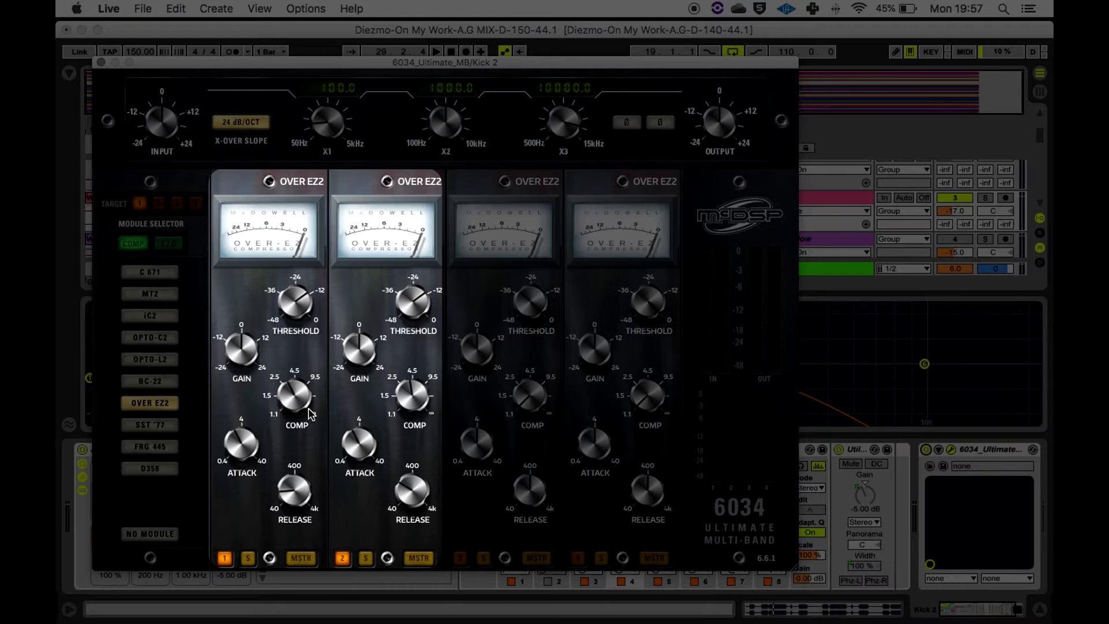
{"action": "left_click_drag", "start_coordinate": [358, 436], "coordinate": [360, 450]}
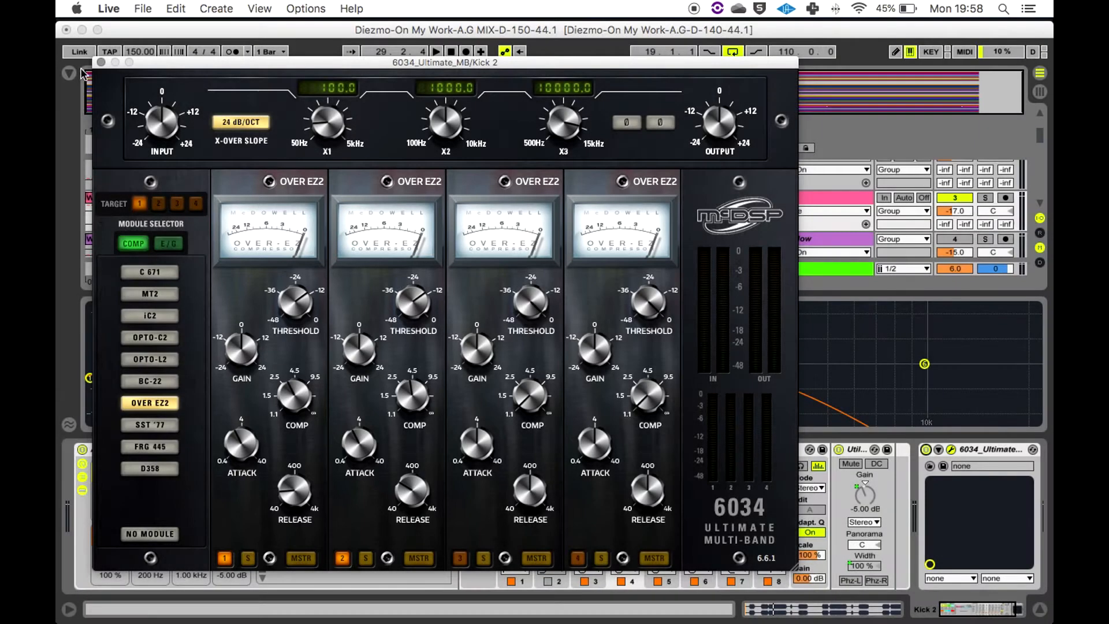
{"action": "left_click", "coordinate": [100, 63]}
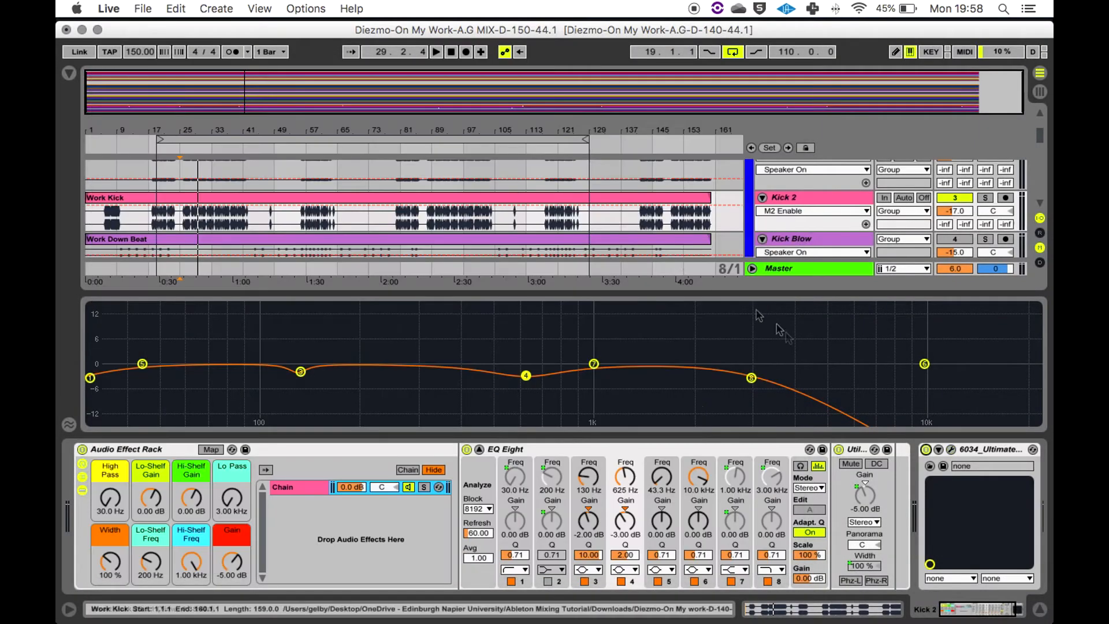
Compare the kick's sound with the 6034 multi-band compressor bypassed and active, leaving it switched on
{"action": "left_click", "coordinate": [926, 450]}
{"action": "key", "text": "space"}
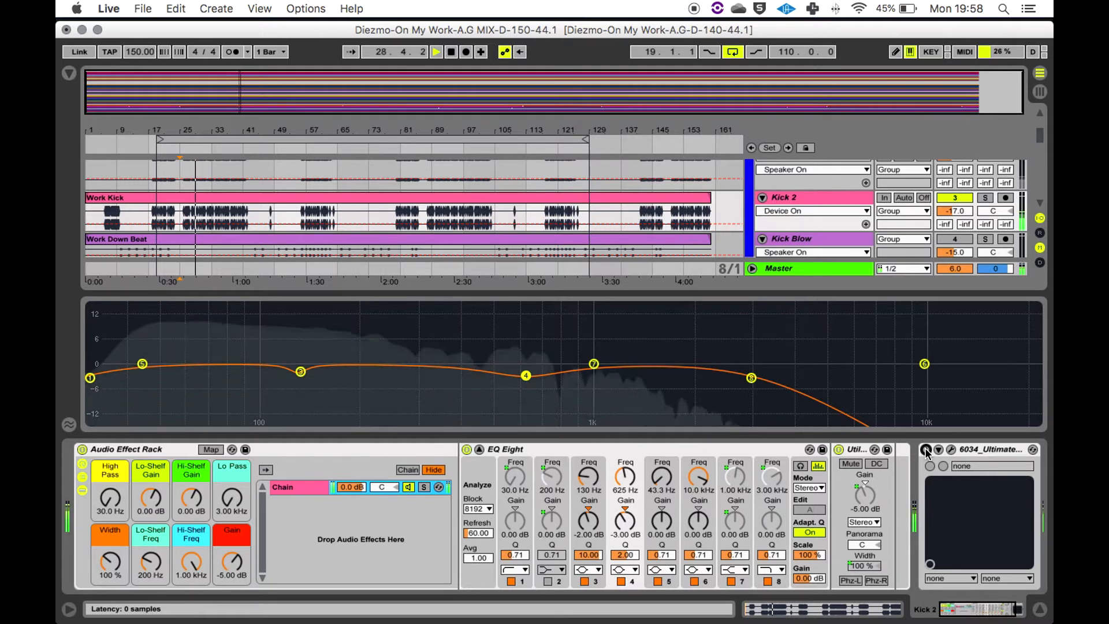
{"action": "key", "text": "space"}
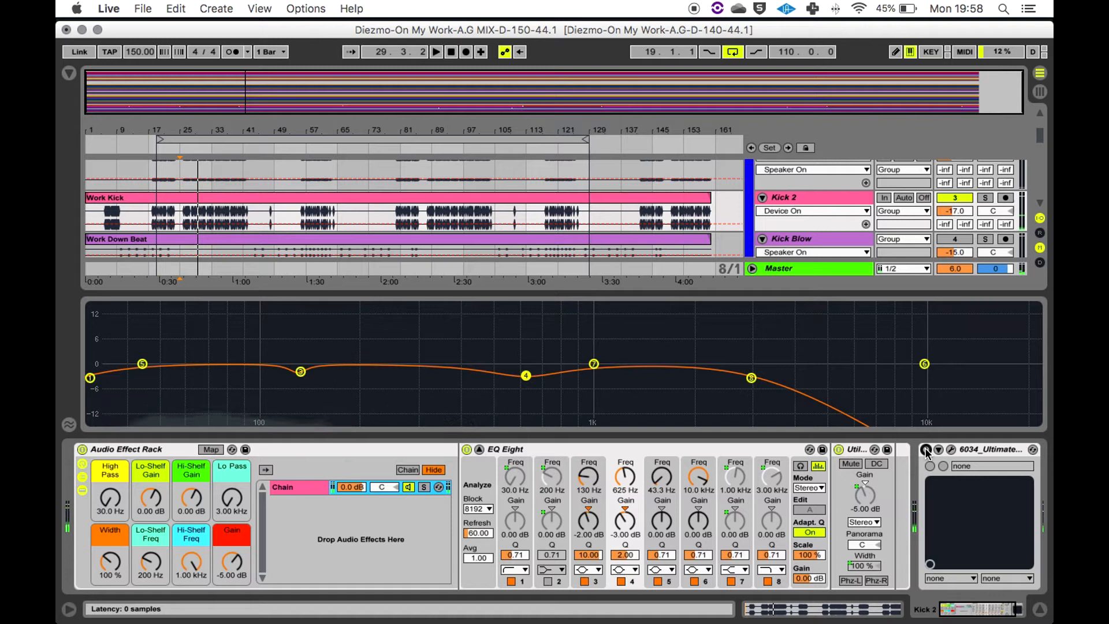
{"action": "left_click", "coordinate": [926, 450]}
{"action": "key", "text": "space"}
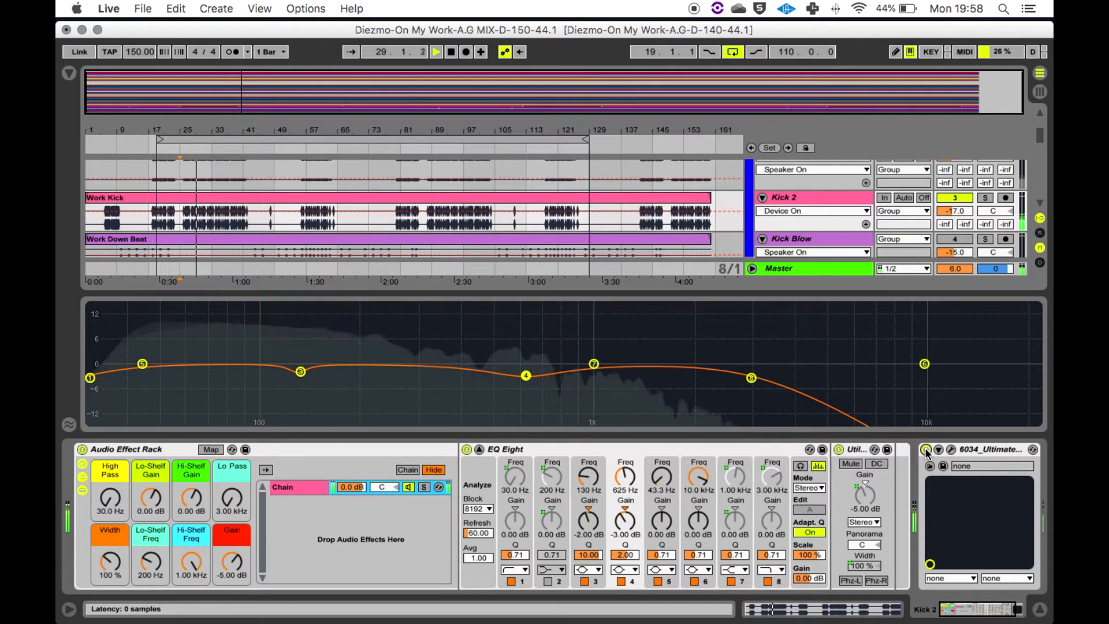
{"action": "key", "text": "space"}
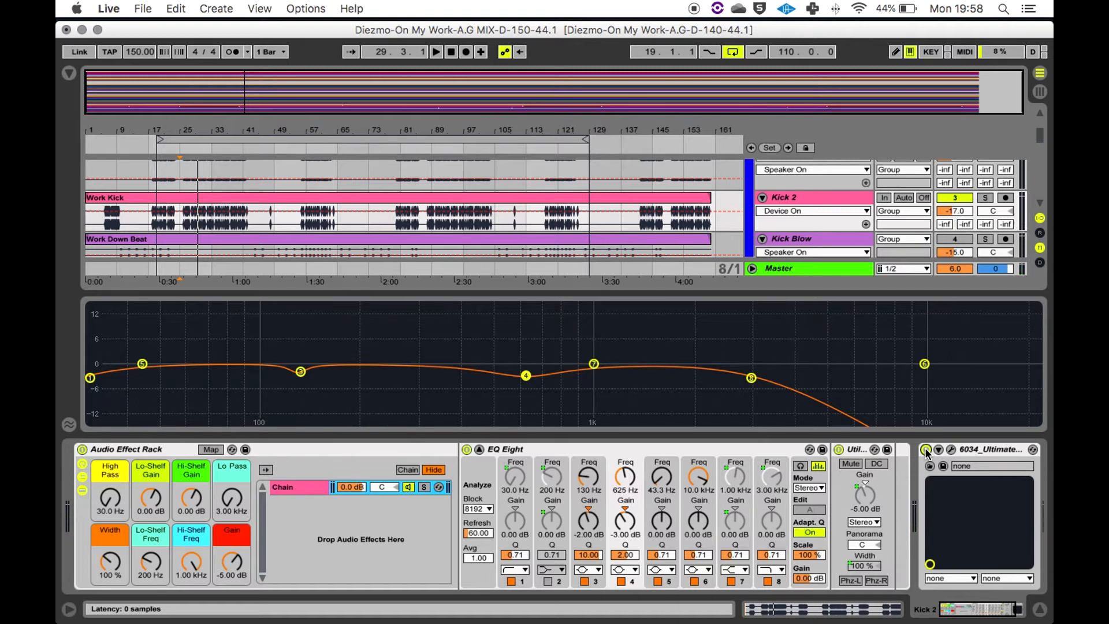
Compare the Kick 2 sound with EQ Eight and the 6034 compressor both bypassed and both active, leaving them switched on
{"action": "left_click", "coordinate": [926, 449]}
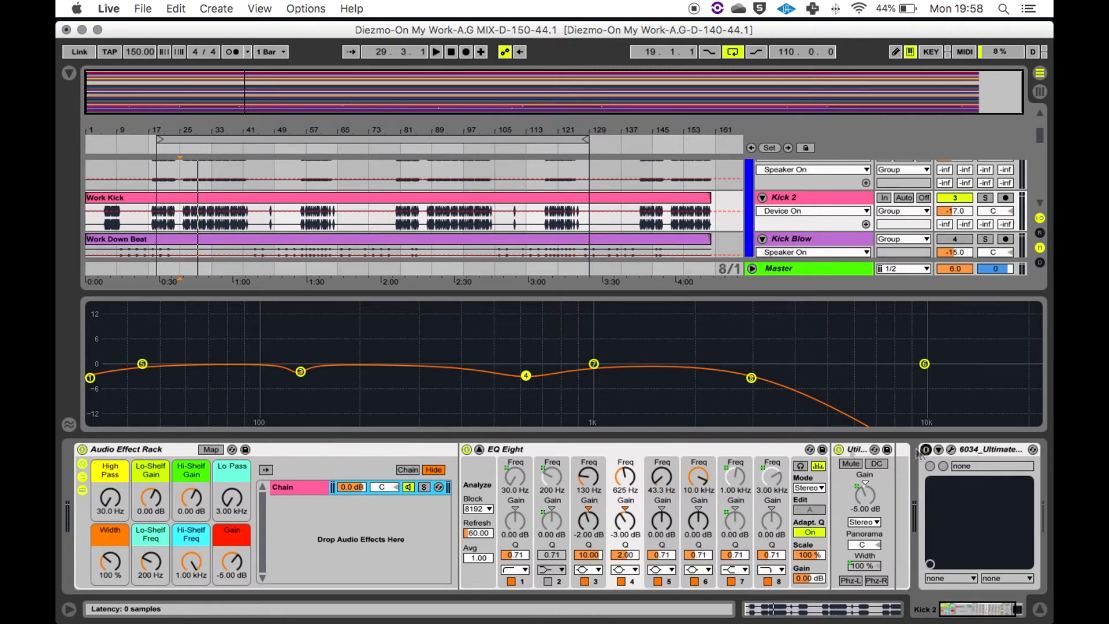
{"action": "left_click", "coordinate": [467, 449]}
{"action": "key", "text": "space"}
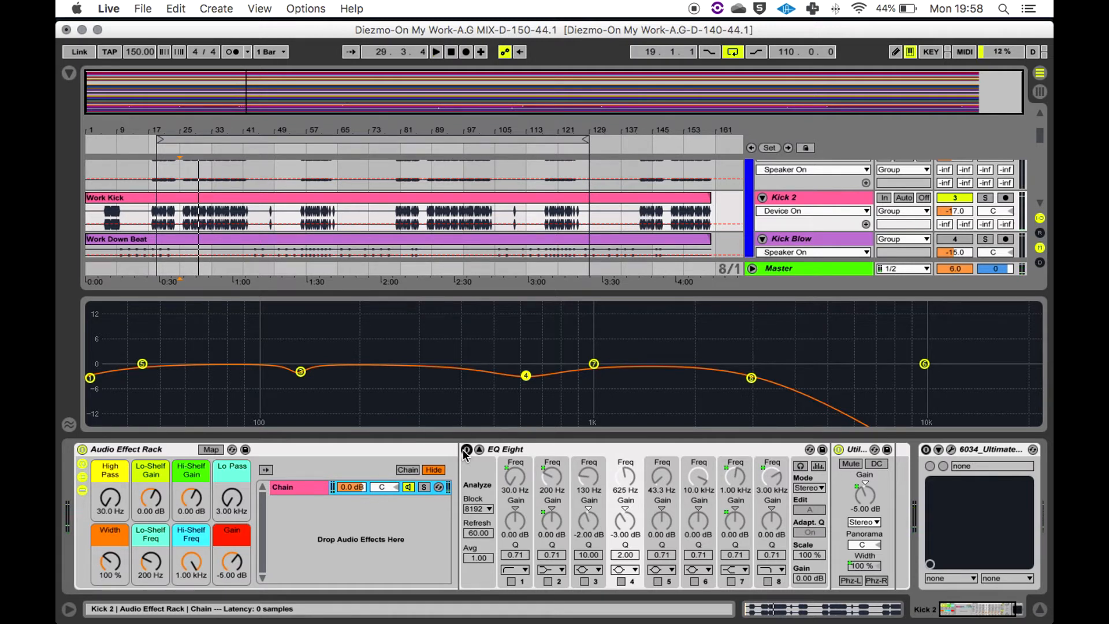
{"action": "left_click", "coordinate": [466, 451]}
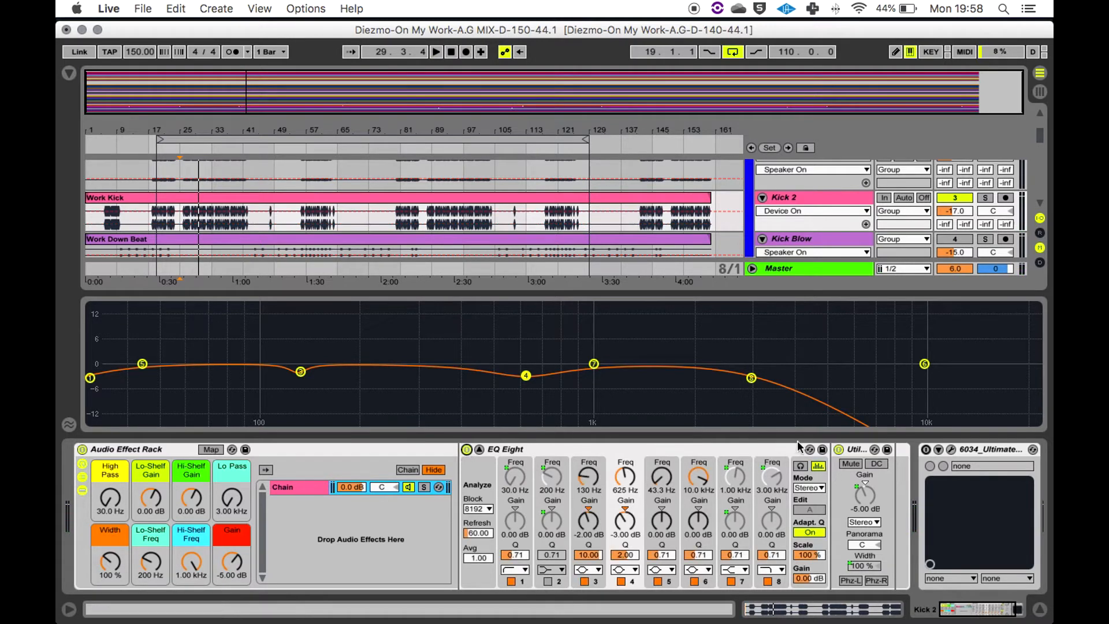
{"action": "left_click", "coordinate": [927, 450]}
{"action": "key", "text": "space"}
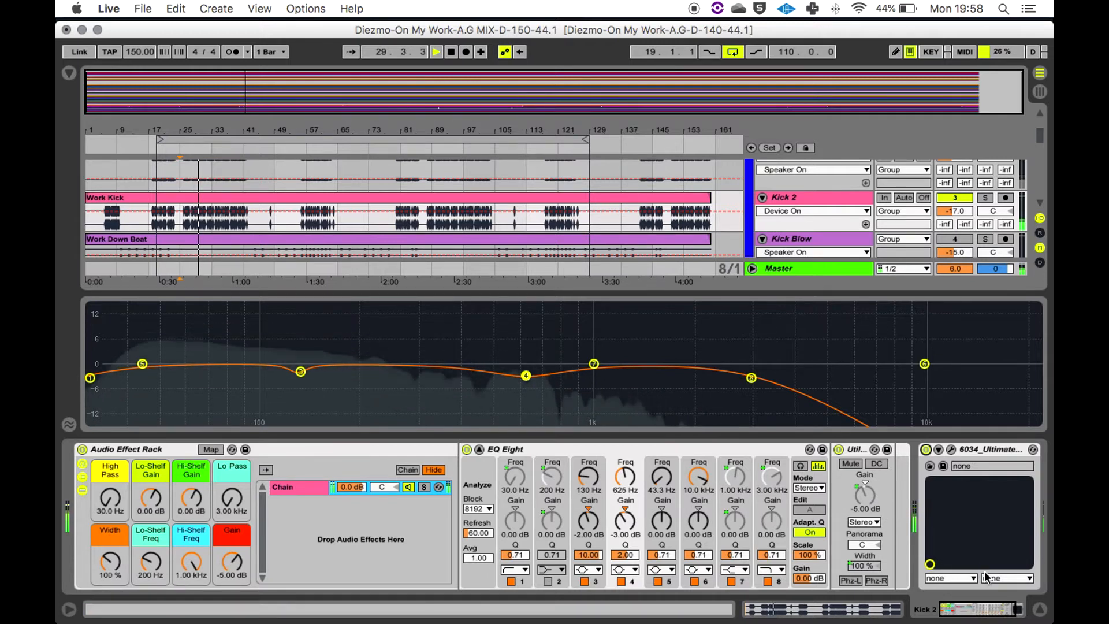
{"action": "key", "text": "space"}
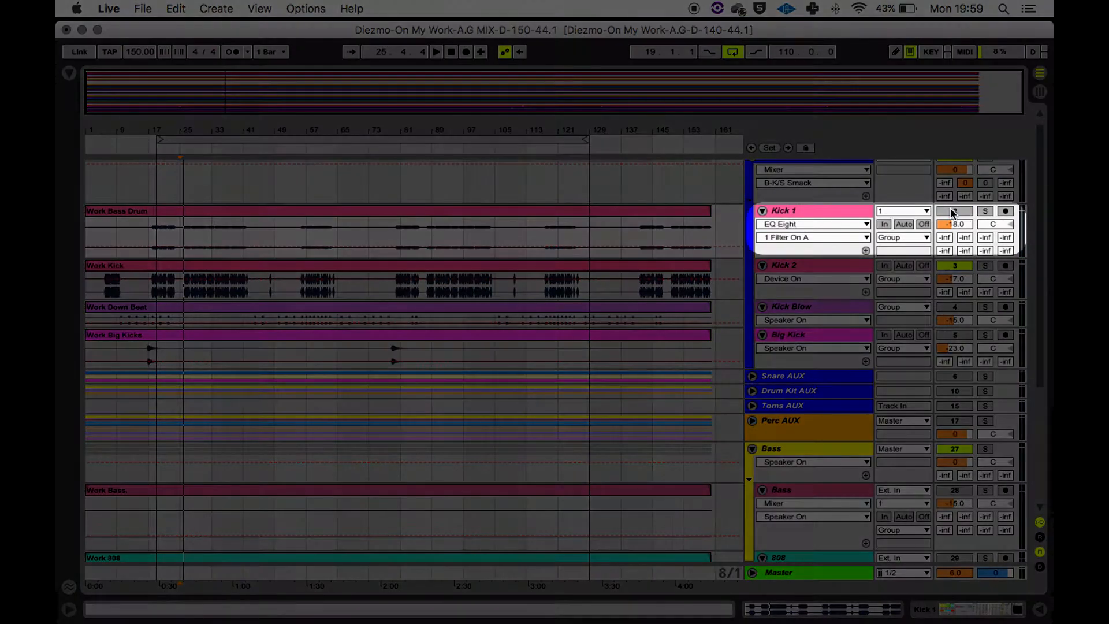
Activate the Kick 1 track, play it together with Kick 2, and bring up Kick 1's devices
{"action": "left_click", "coordinate": [953, 211]}
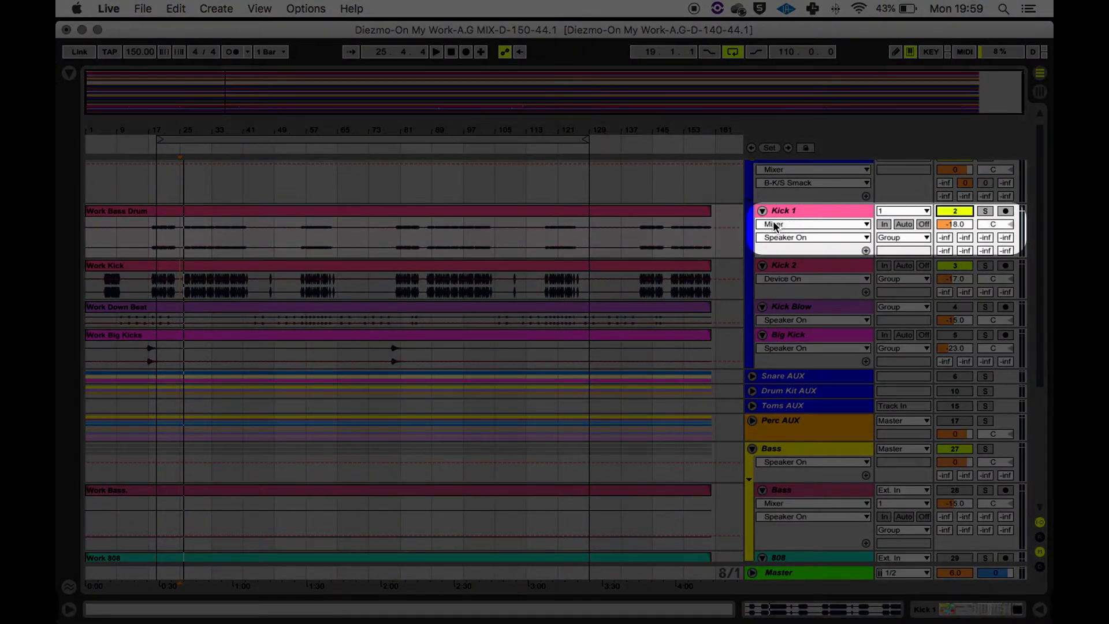
{"action": "key", "text": "space"}
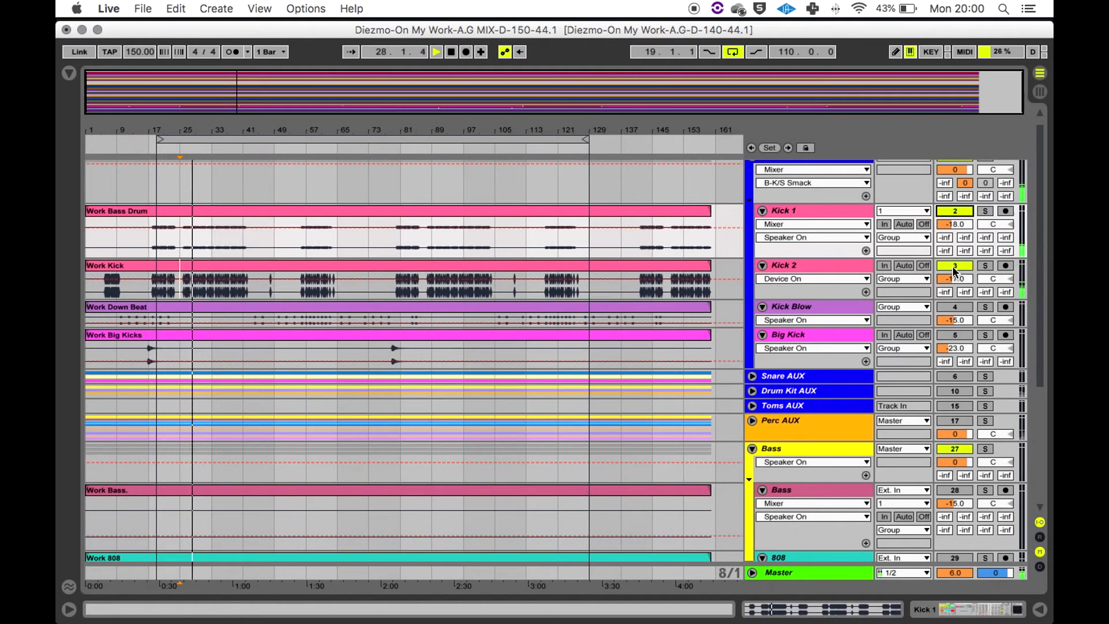
{"action": "double_click", "coordinate": [797, 211]}
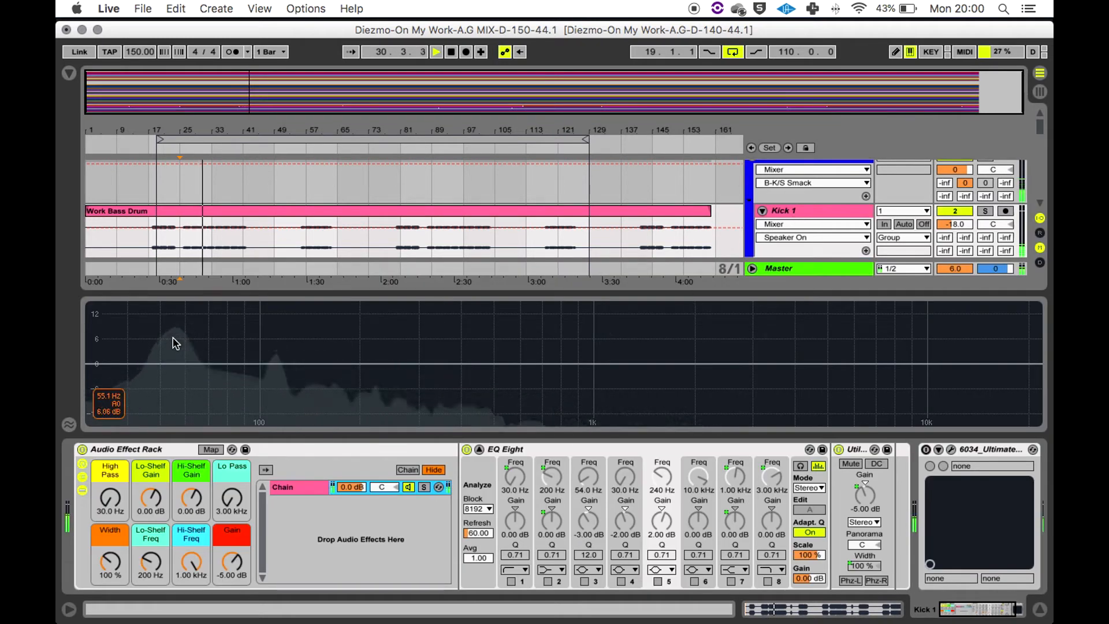
Replay the kicks to examine Kick 1's low-frequency peak in the EQ Eight spectrum
{"action": "key", "text": "space"}
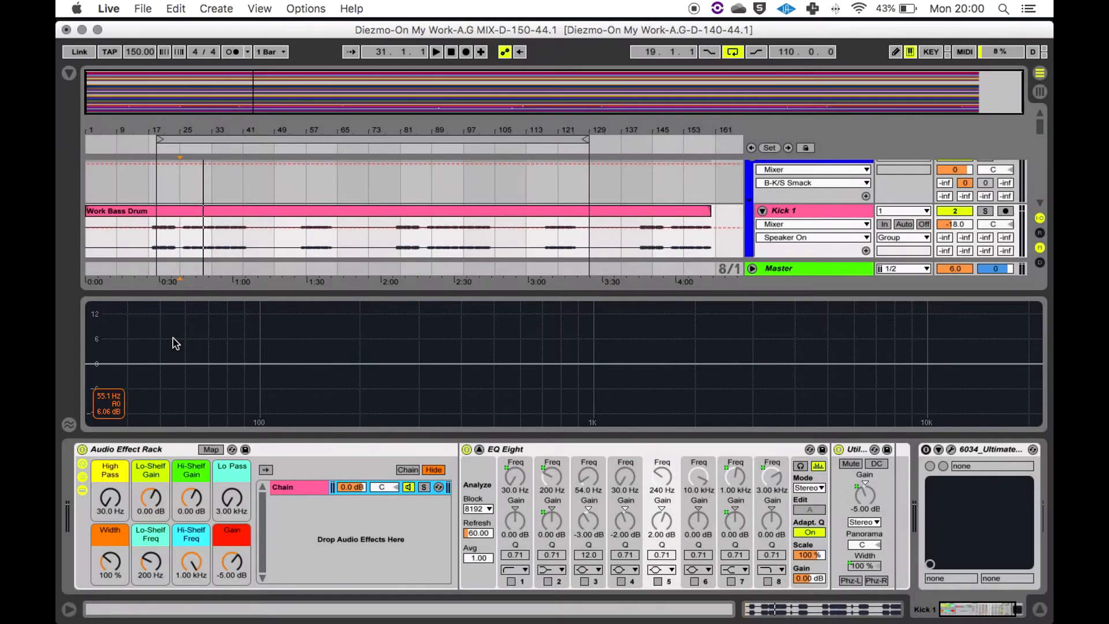
{"action": "key", "text": "space"}
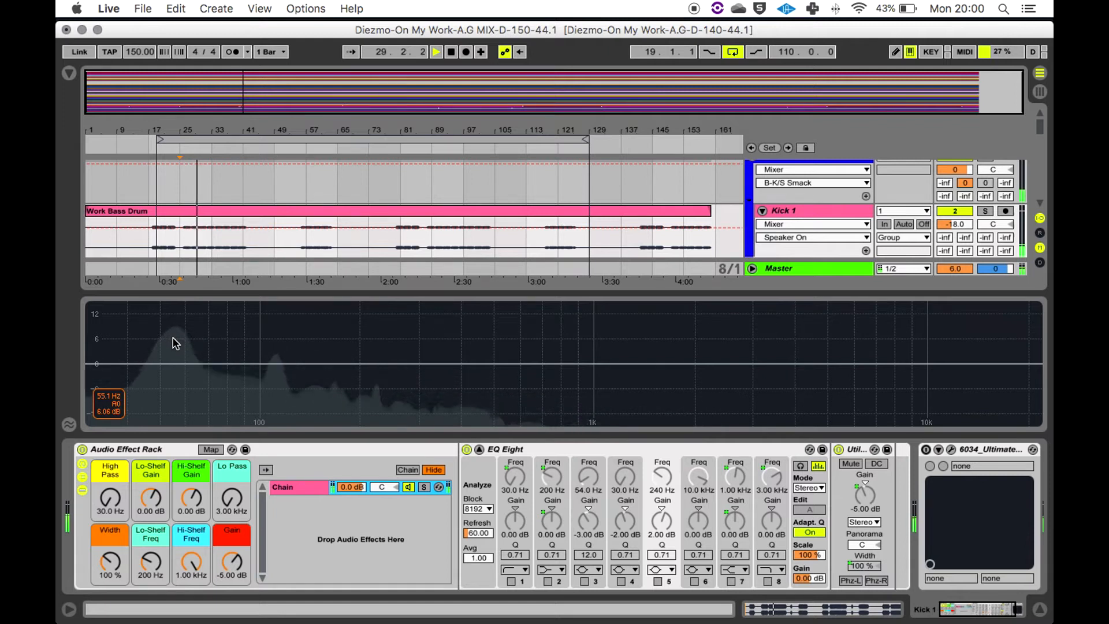
{"action": "key", "text": "space"}
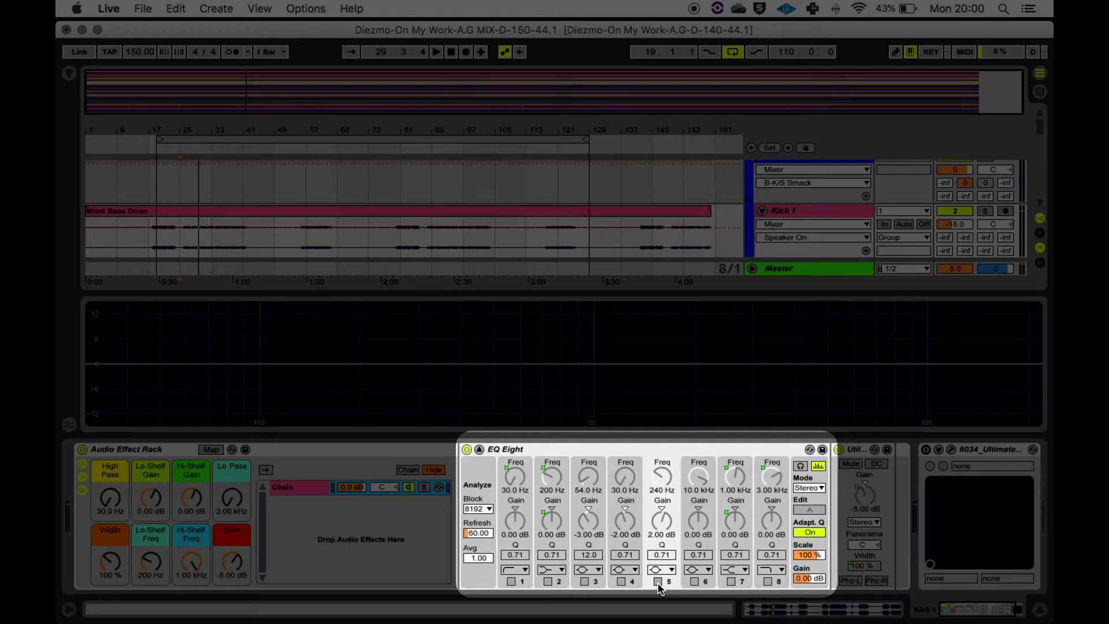
Enable Kick 1's EQ Eight band 5, a 2 dB boost at 240 Hz, and audition it
{"action": "left_click", "coordinate": [658, 582]}
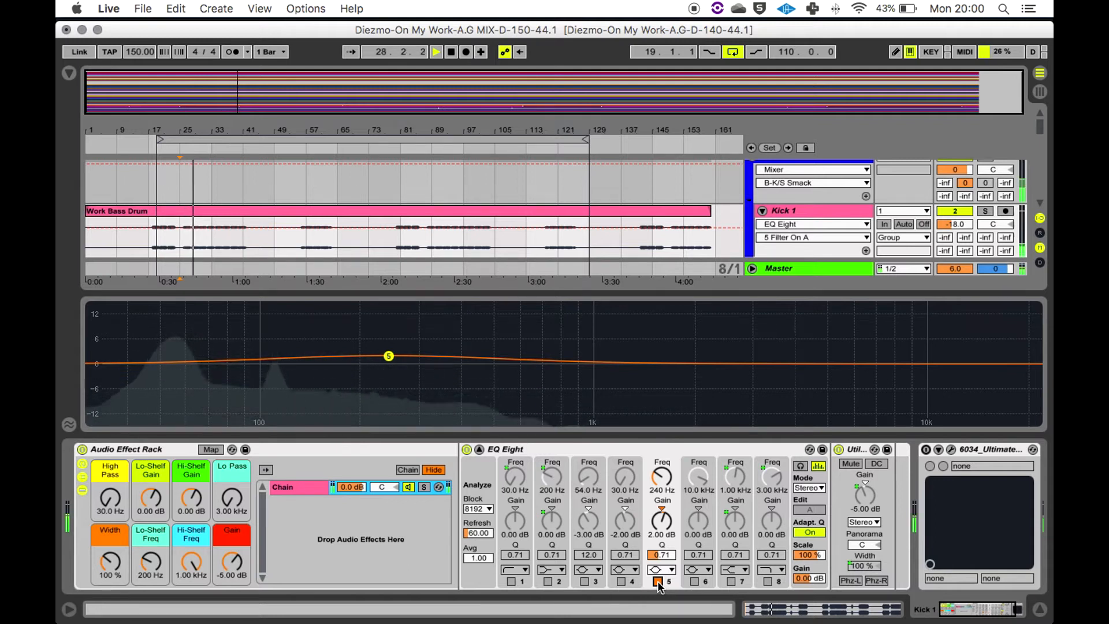
{"action": "key", "text": "space"}
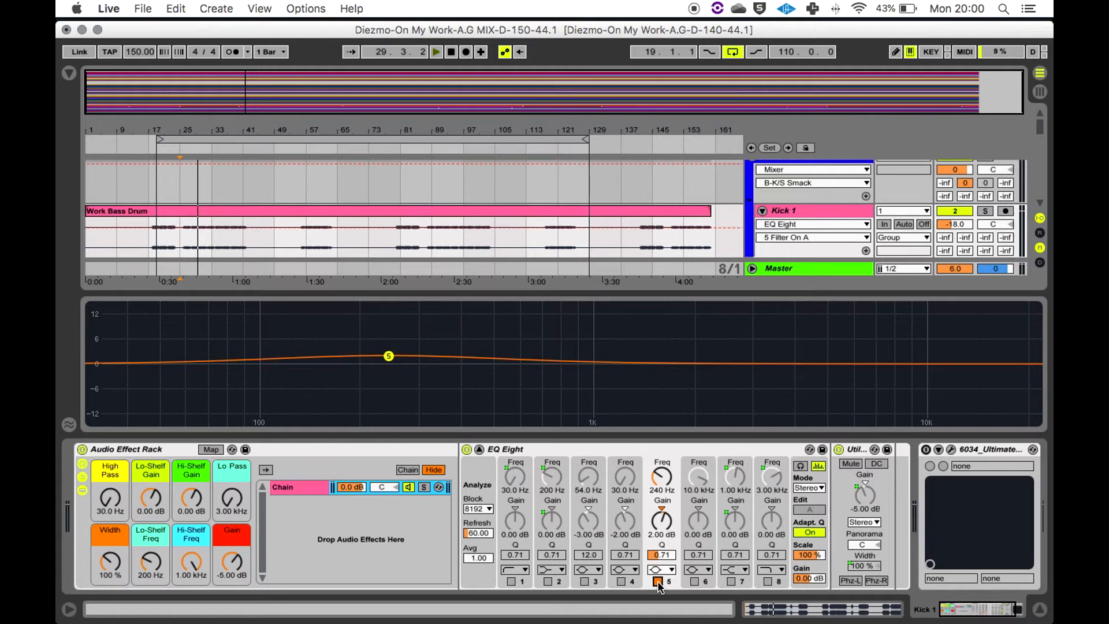
{"action": "key", "text": "space"}
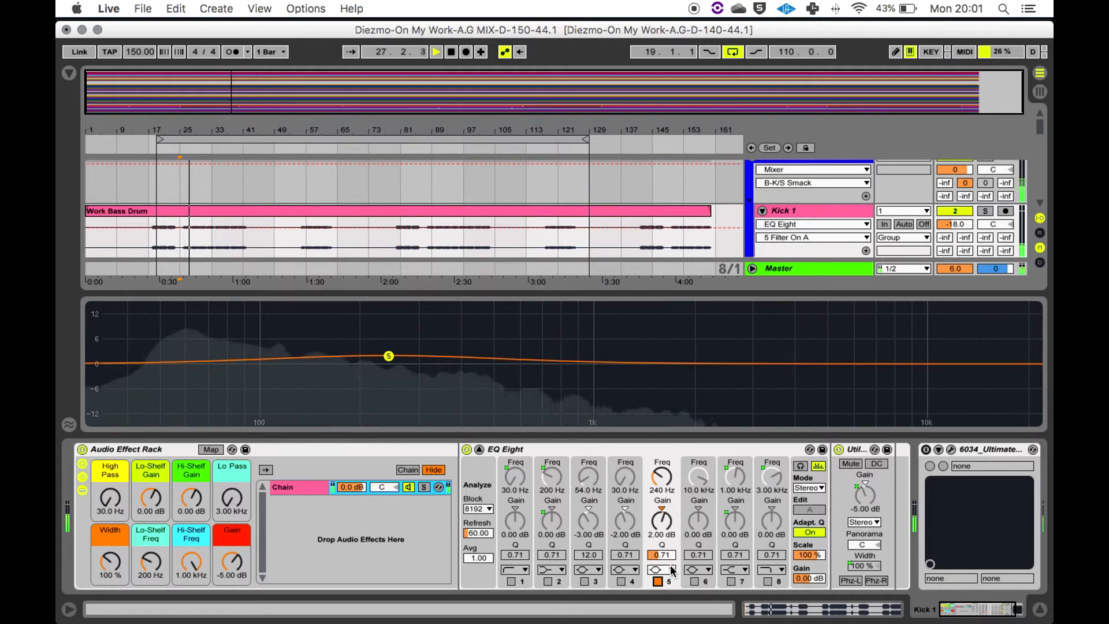
{"action": "key", "text": "space"}
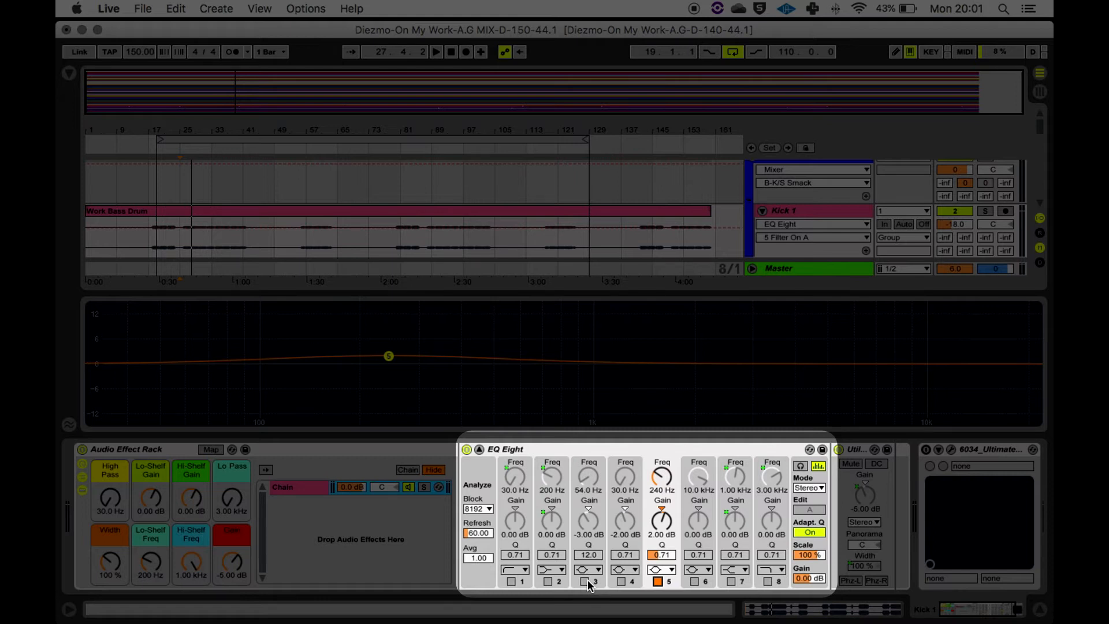
Enable EQ Eight band 3, a narrow 3 dB cut at 54 Hz with Q 12, and audition it
{"action": "key", "text": "space"}
{"action": "left_click", "coordinate": [585, 581]}
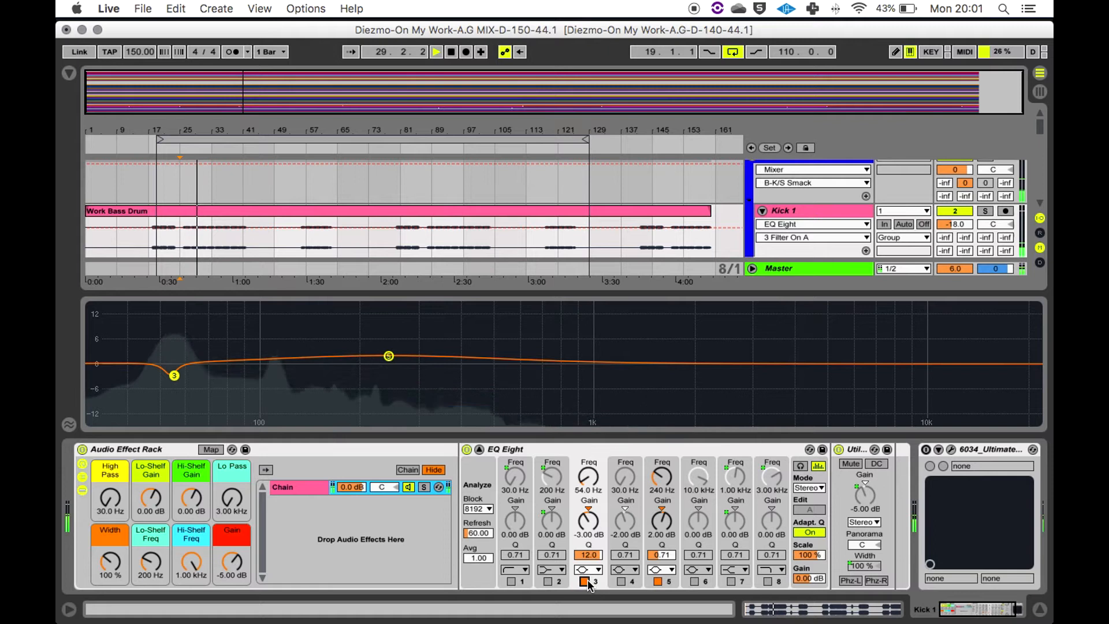
{"action": "key", "text": "space"}
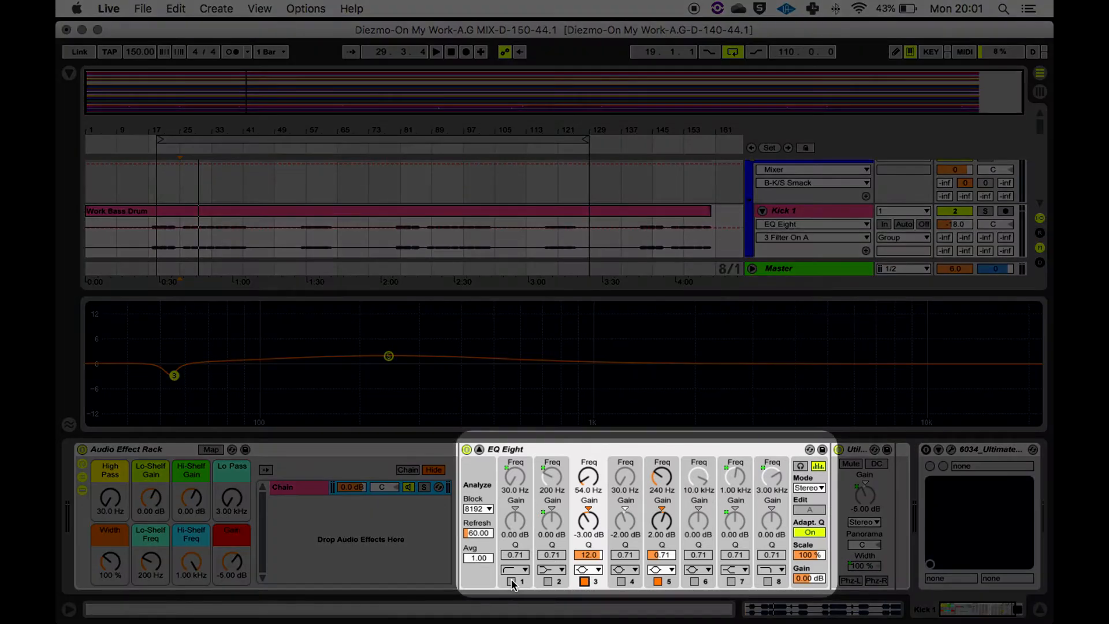
Enable EQ Eight's 30 Hz low cut on band 1 and 3 kHz high cut on band 8, auditioning each
{"action": "left_click", "coordinate": [511, 581]}
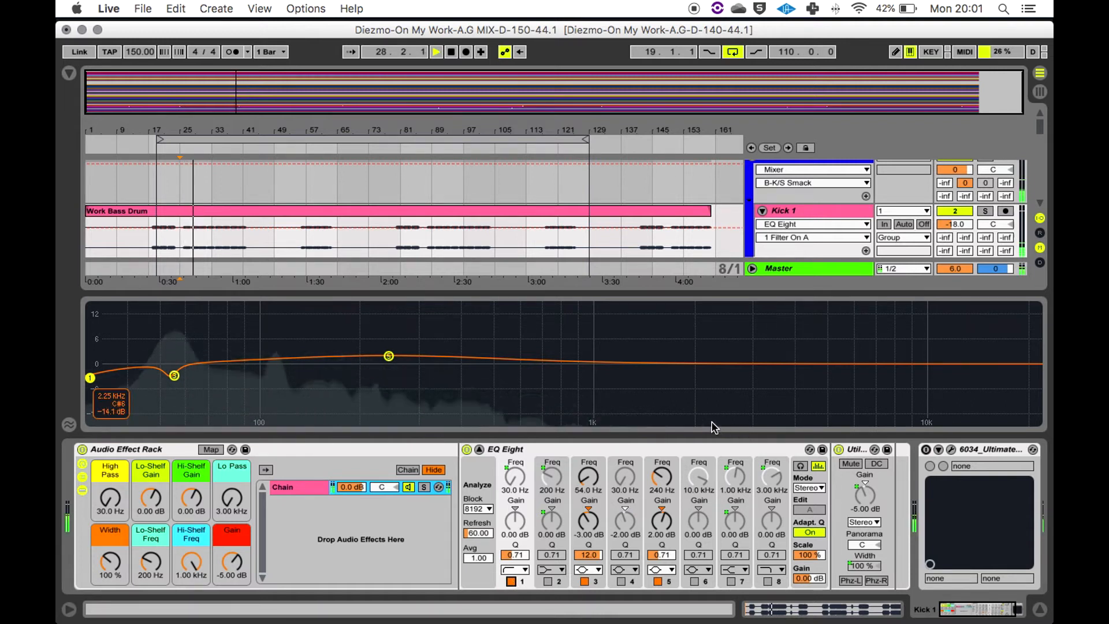
{"action": "key", "text": "space"}
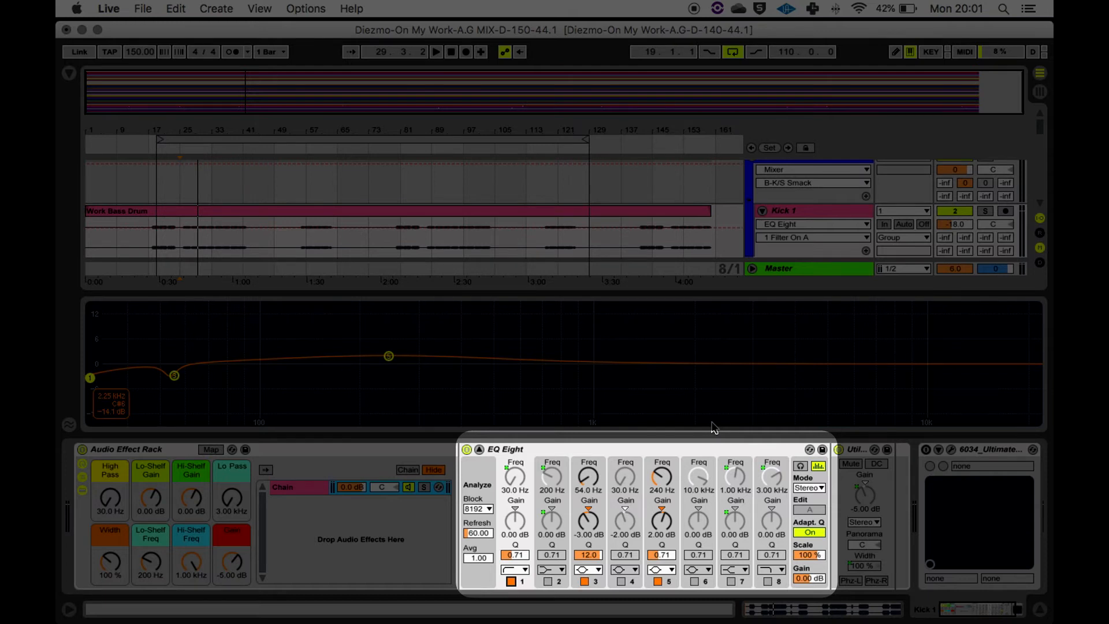
{"action": "left_click", "coordinate": [768, 582]}
{"action": "key", "text": "space"}
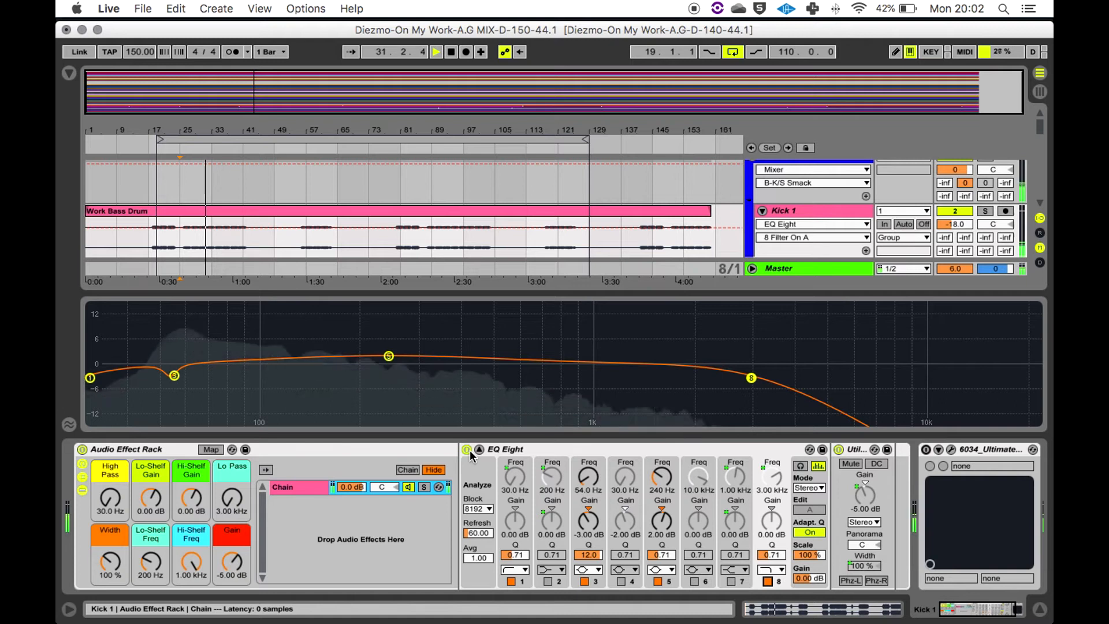
{"action": "key", "text": "space"}
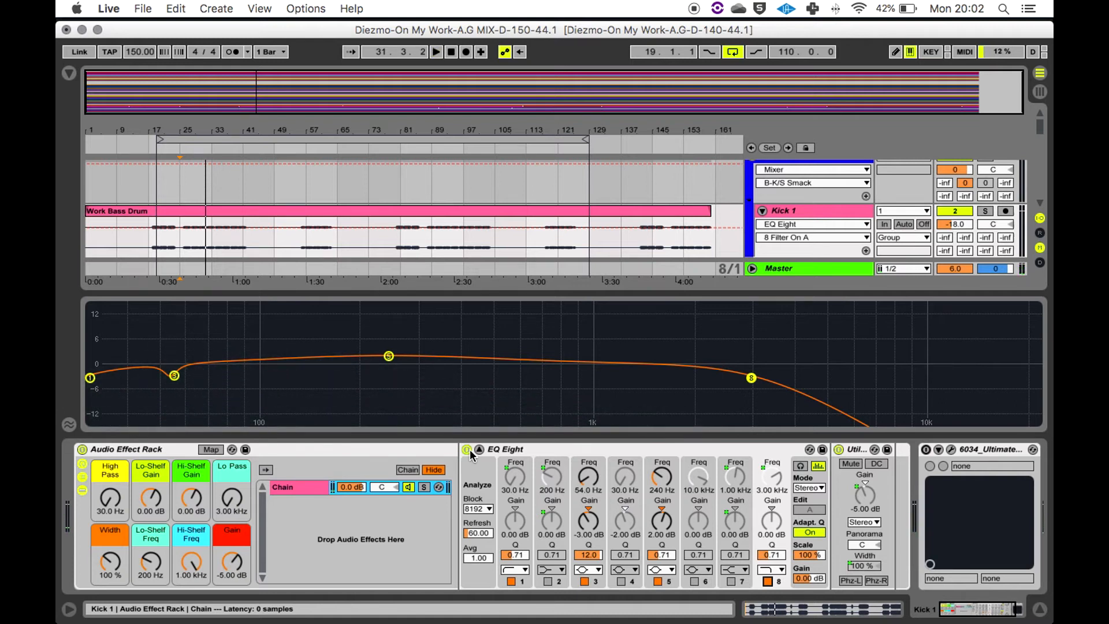
Compare the kicks with Kick 1's EQ Eight bypassed and active, leaving the EQ switched on
{"action": "left_click", "coordinate": [467, 449]}
{"action": "key", "text": "space"}
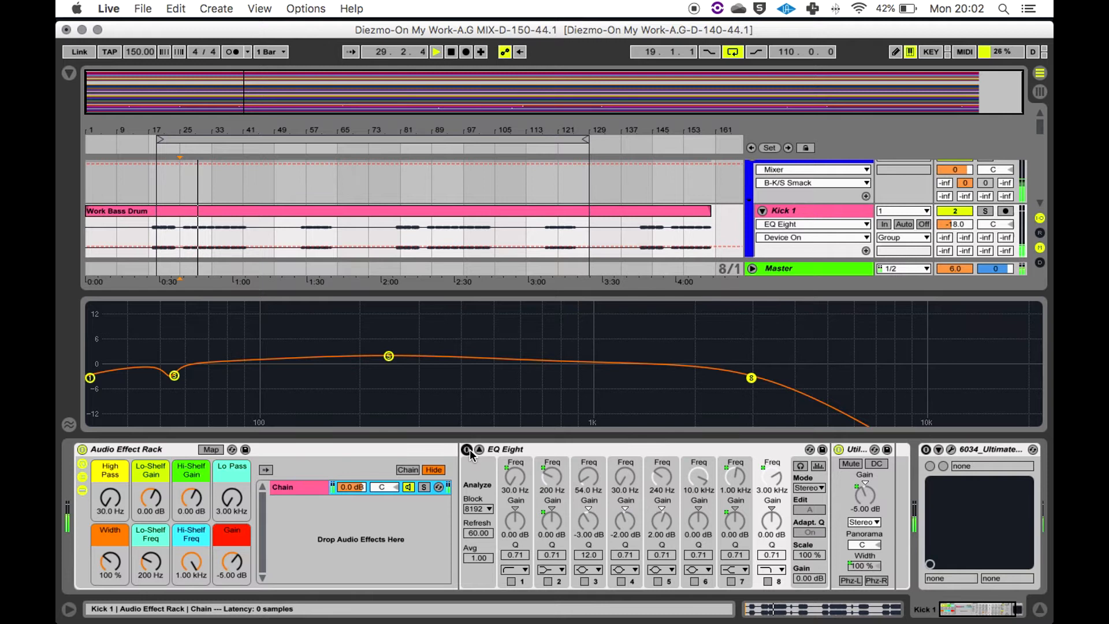
{"action": "left_click", "coordinate": [468, 450]}
{"action": "key", "text": "space"}
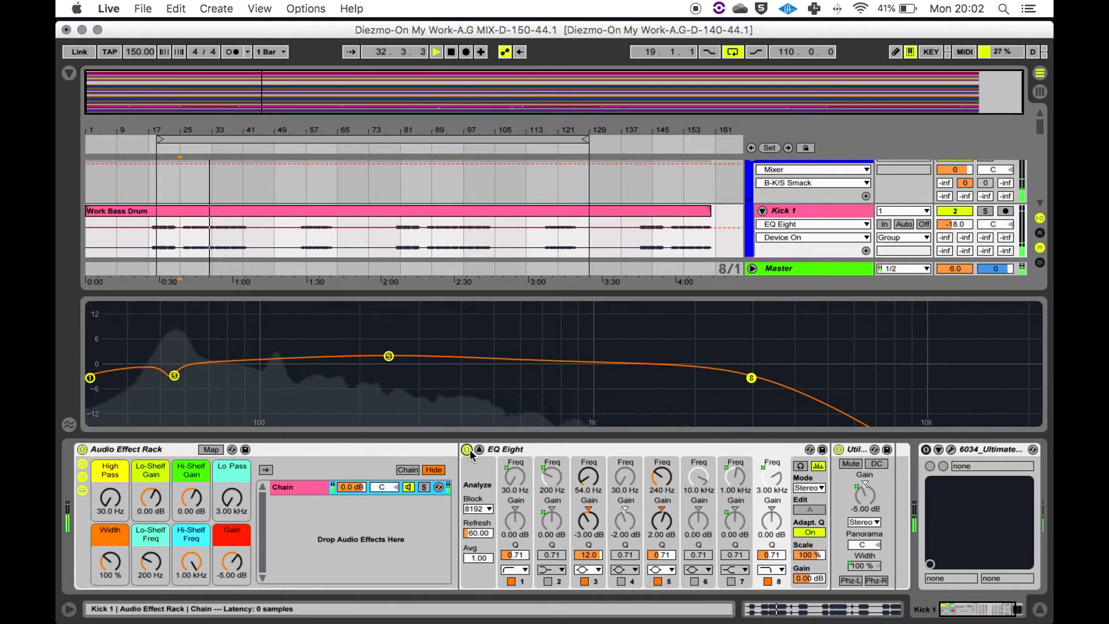
{"action": "left_click", "coordinate": [469, 451]}
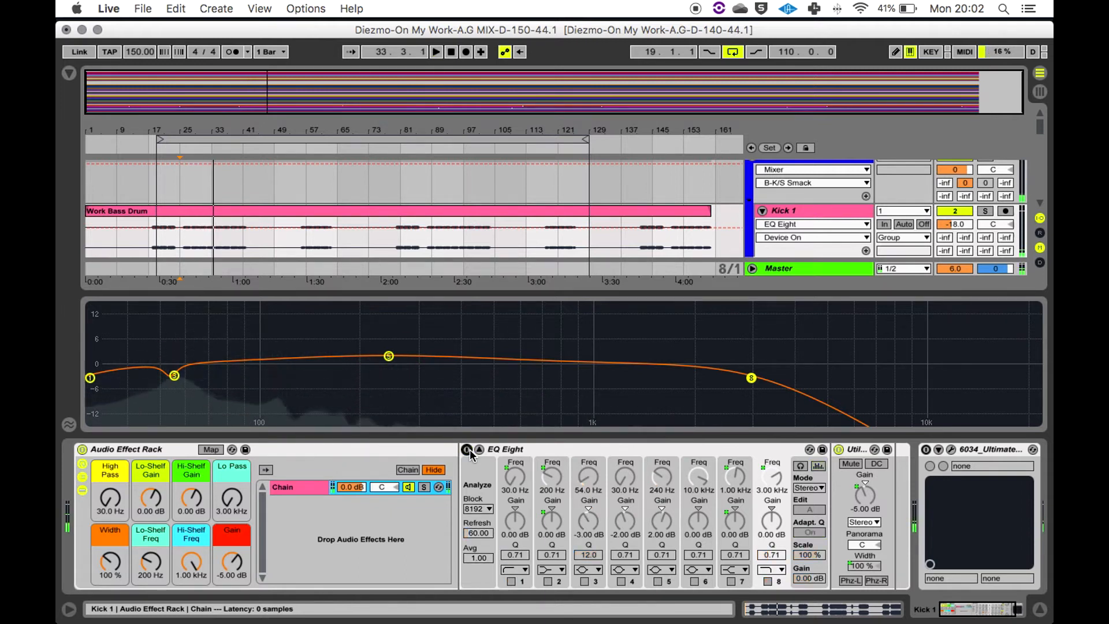
{"action": "left_click", "coordinate": [469, 451]}
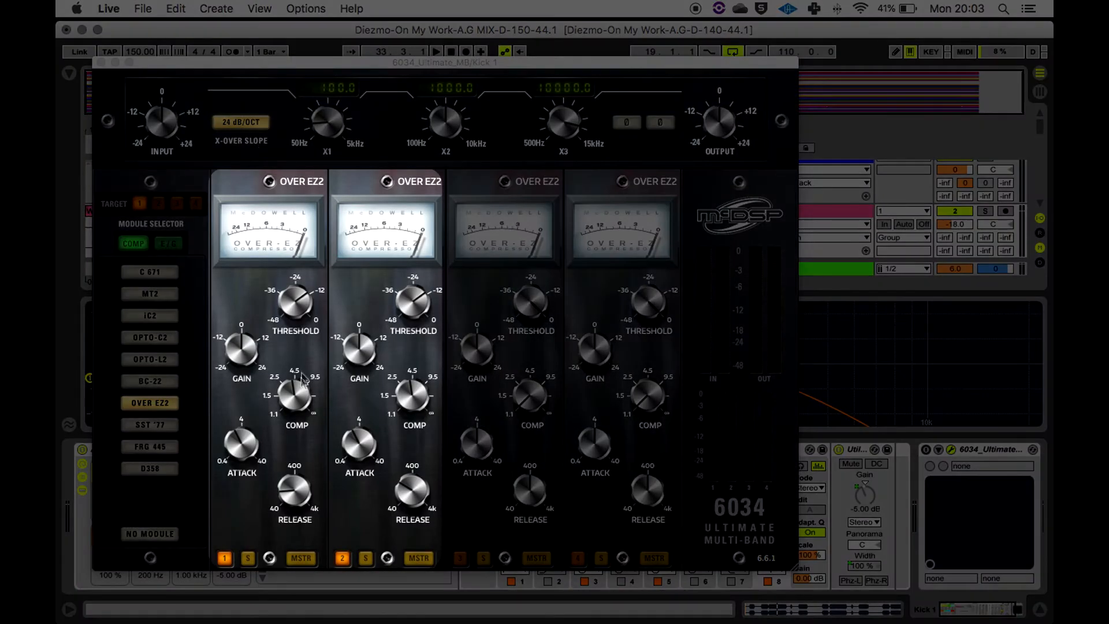
Turn off band 2 of Kick 1's 6034, switch the compressor on, and check band 1's compression and threshold settings
{"action": "left_click", "coordinate": [293, 398]}
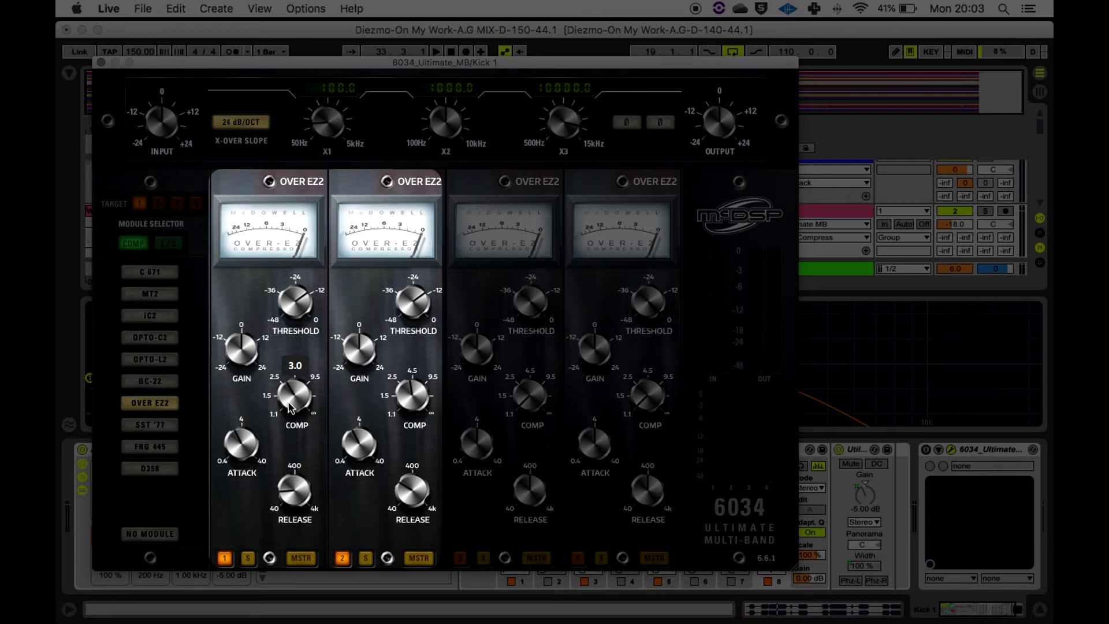
{"action": "left_click", "coordinate": [342, 559]}
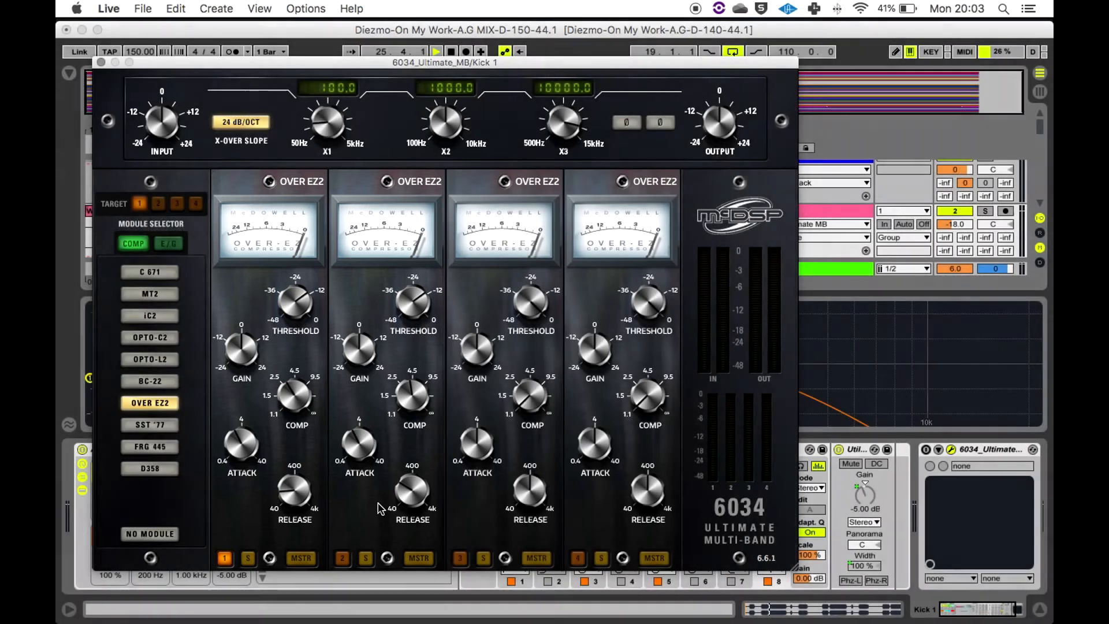
{"action": "left_click", "coordinate": [926, 450]}
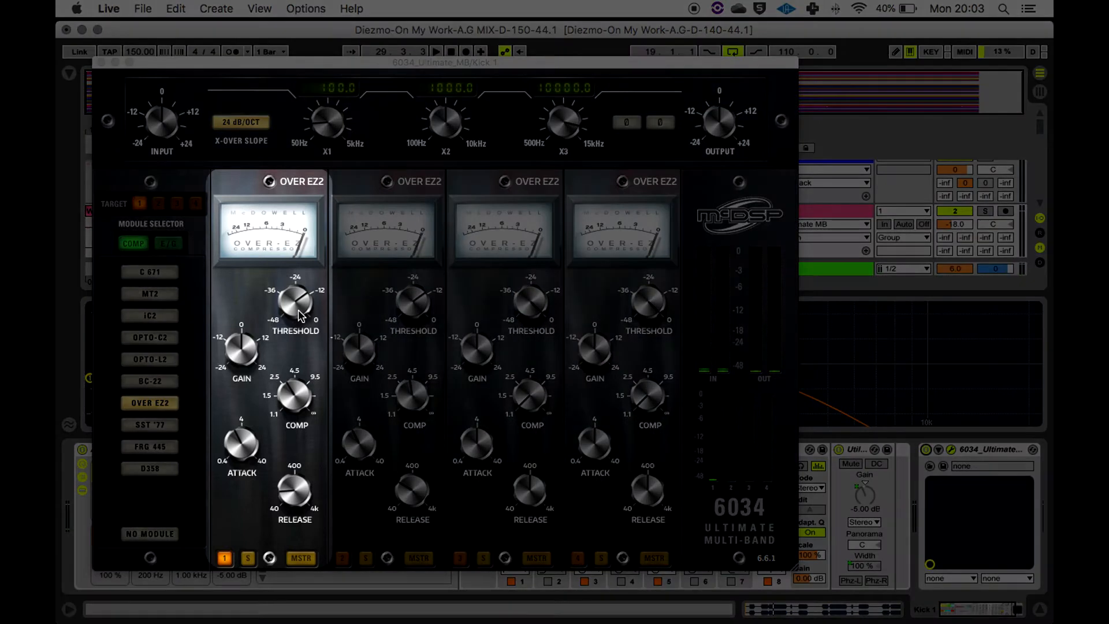
{"action": "left_click", "coordinate": [300, 316]}
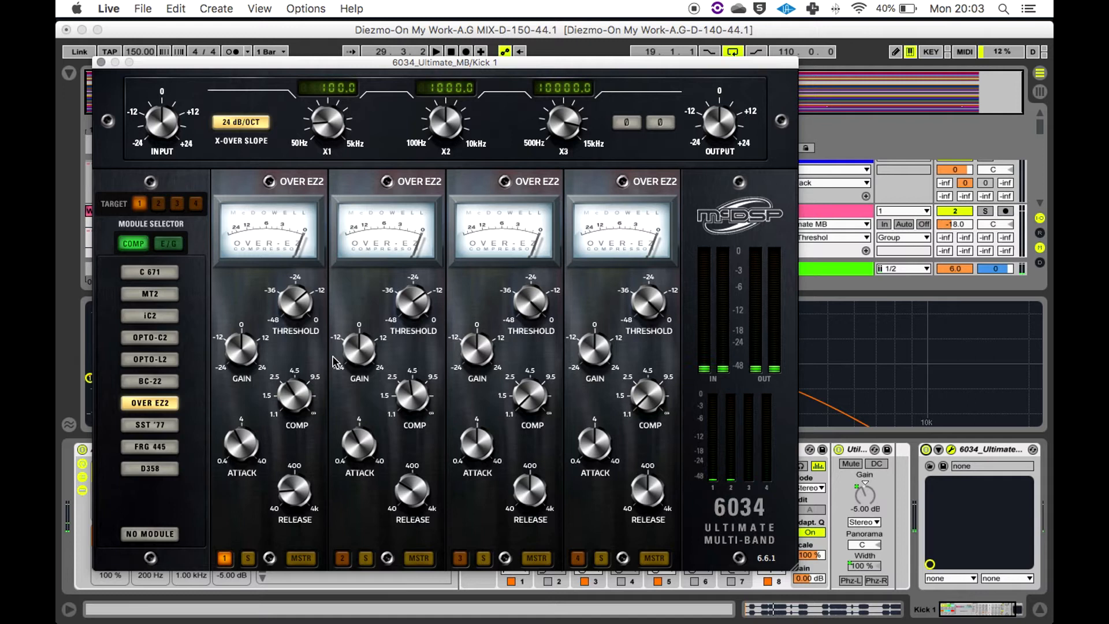
Turn on the 6034's second band and review its compression and threshold settings with the kick playing
{"action": "mouse_move", "coordinate": [414, 397]}
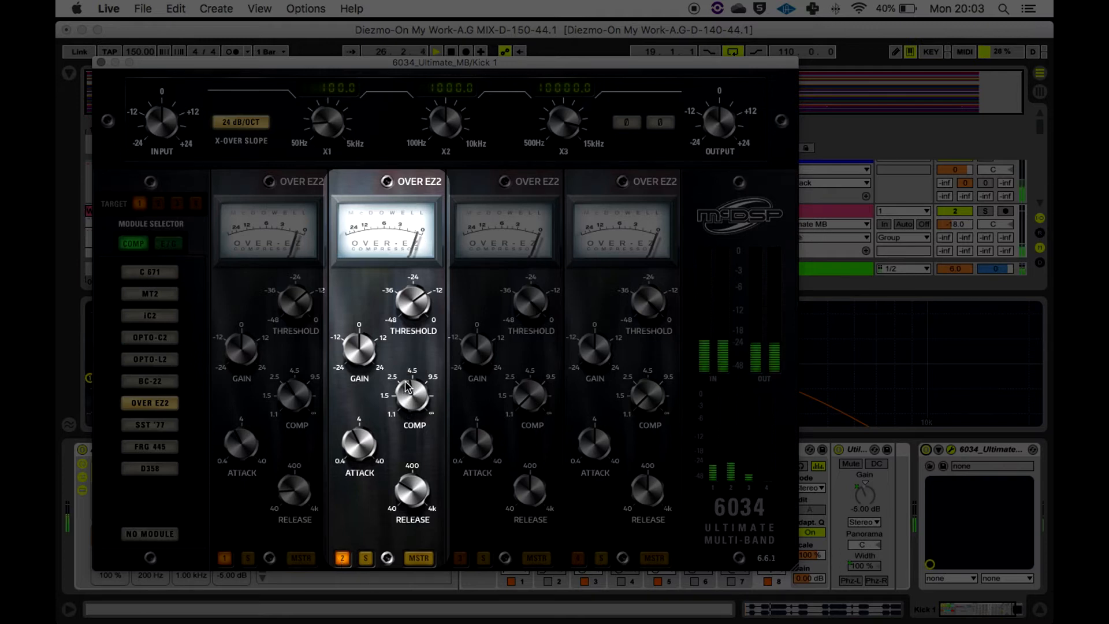
{"action": "mouse_move", "coordinate": [420, 323]}
{"action": "left_click_drag", "start_coordinate": [420, 323], "coordinate": [425, 334]}
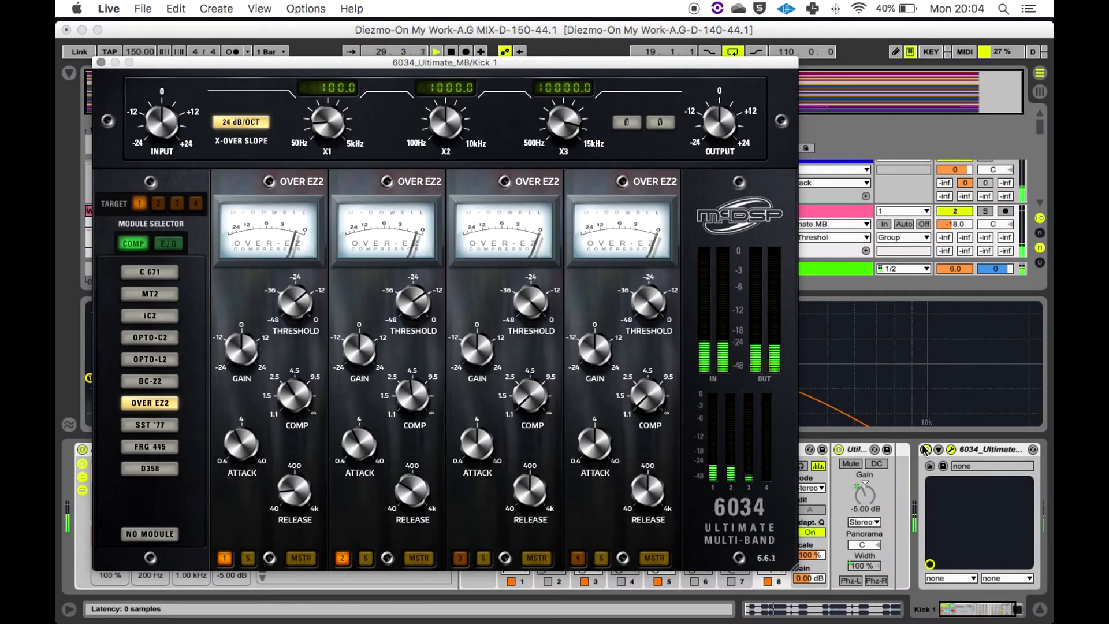
Compare the kicks with Kick 1's 6034 compressor bypassed and active, leaving it switched on
{"action": "left_click", "coordinate": [927, 450]}
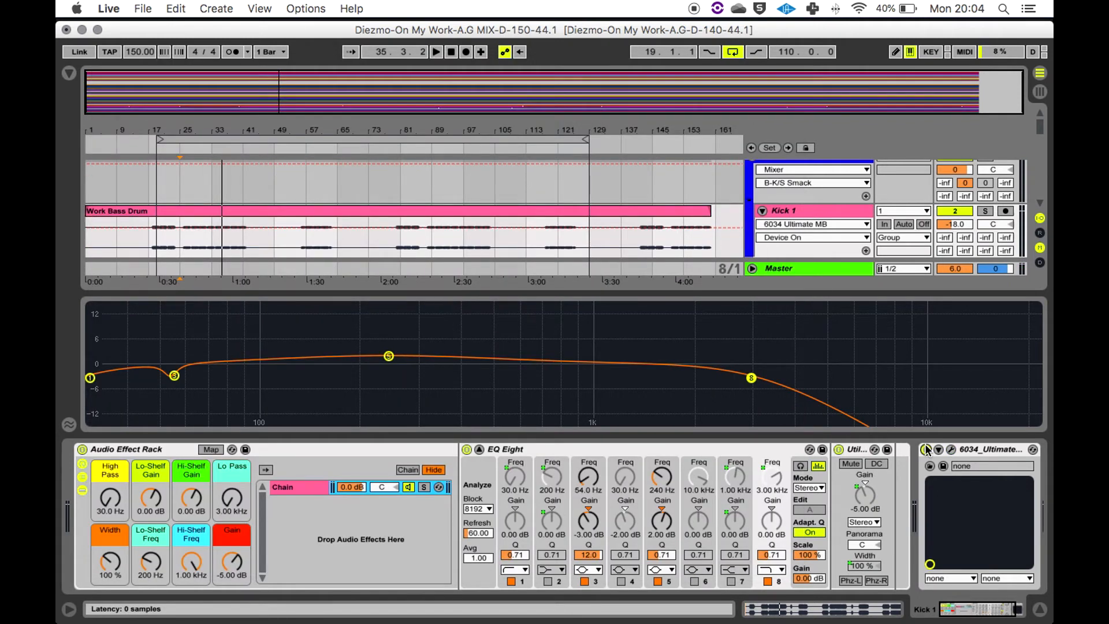
{"action": "key", "text": "space"}
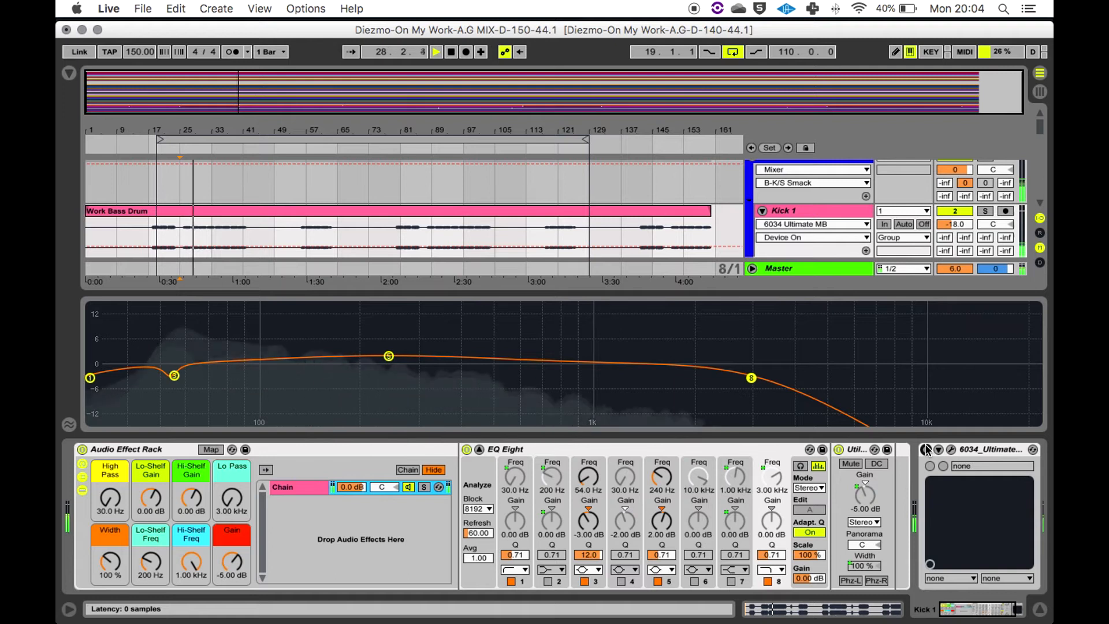
{"action": "key", "text": "space"}
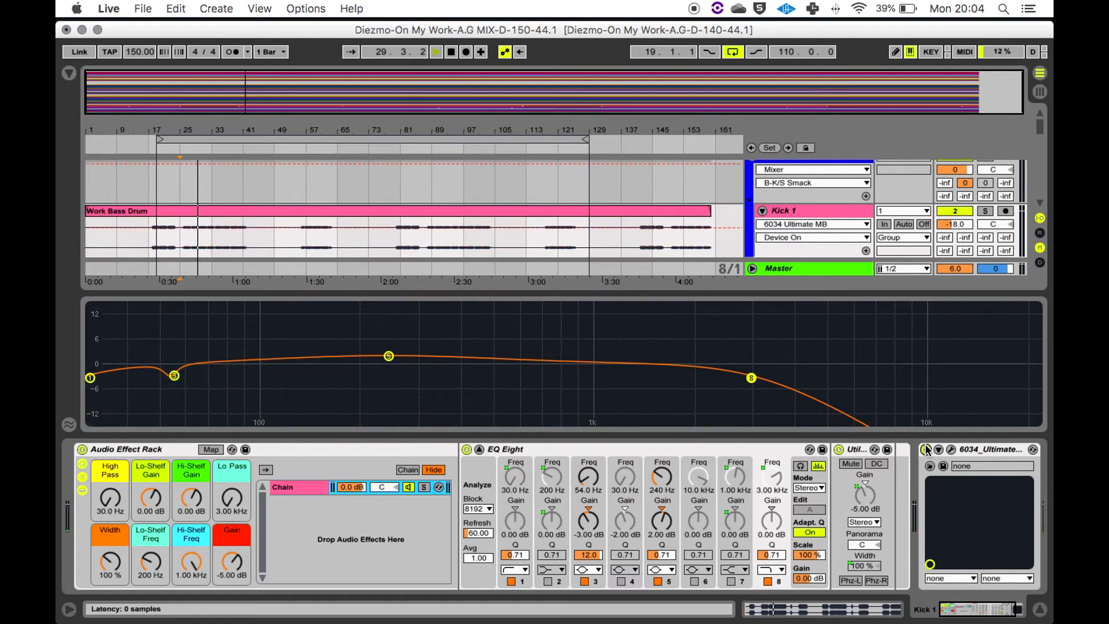
{"action": "key", "text": "space"}
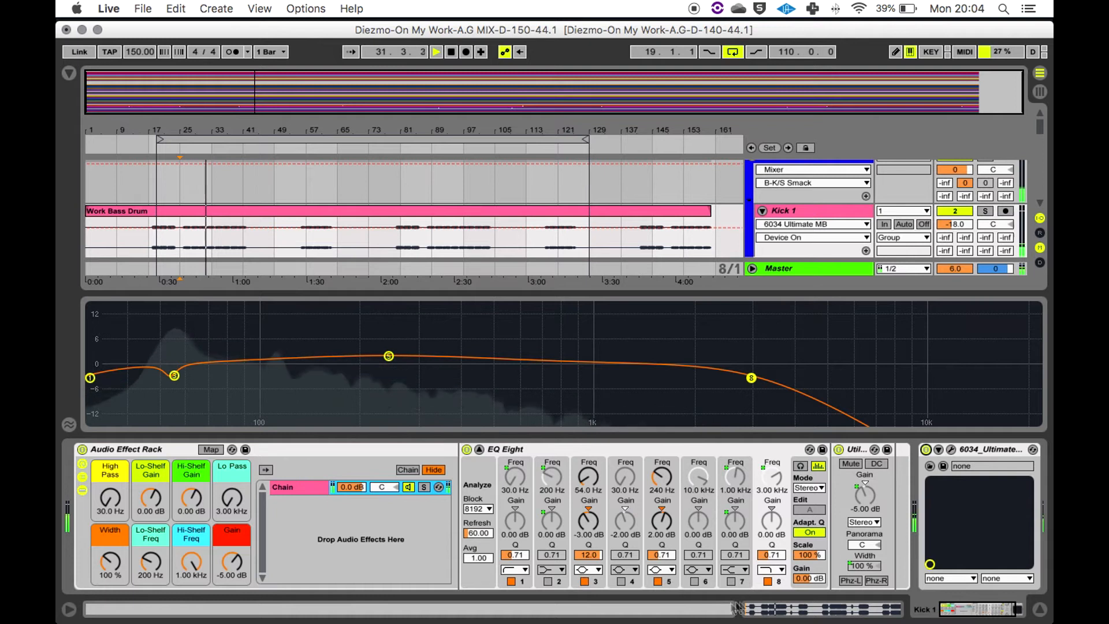
Turn on band 4 of Kick 1's EQ Eight, the -2 dB cut at 30 Hz, and audition the kick with it
{"action": "key", "text": "space"}
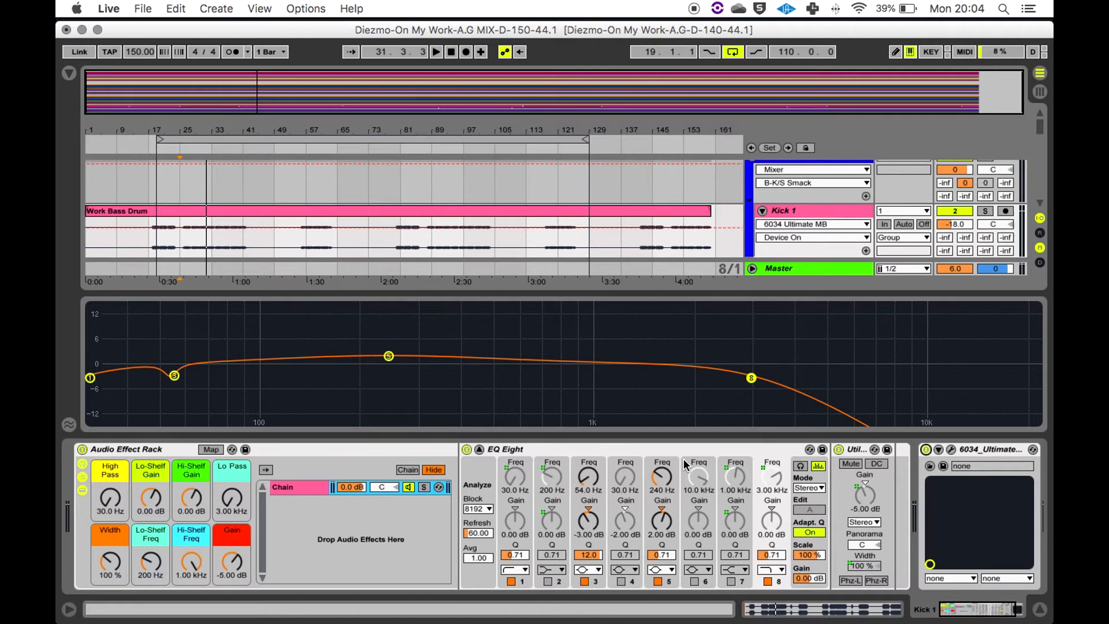
{"action": "left_click", "coordinate": [621, 581]}
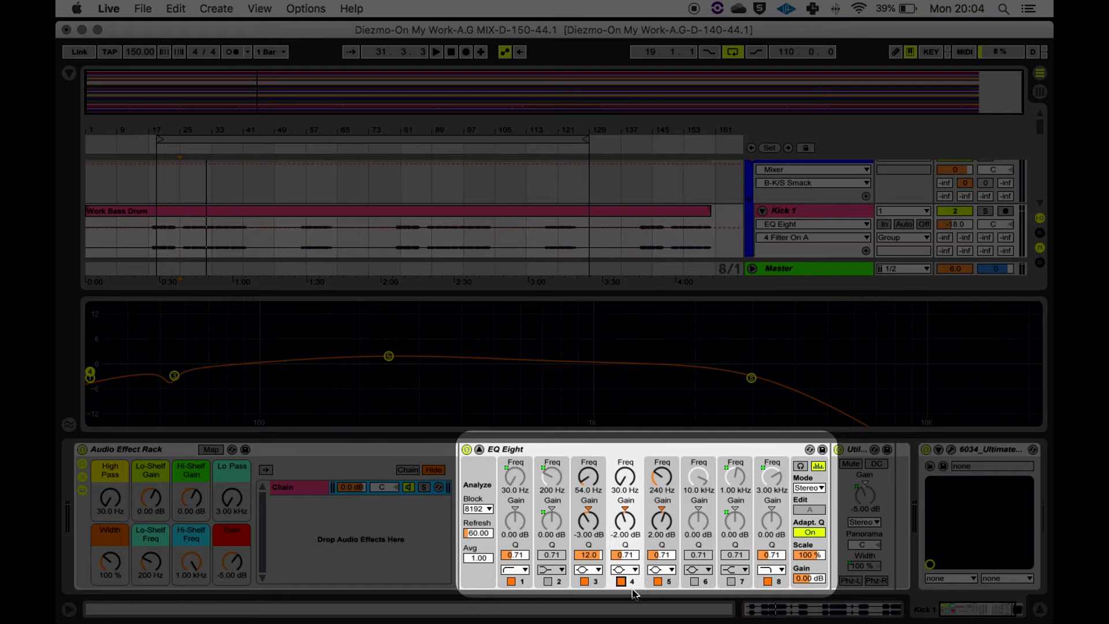
{"action": "key", "text": "space"}
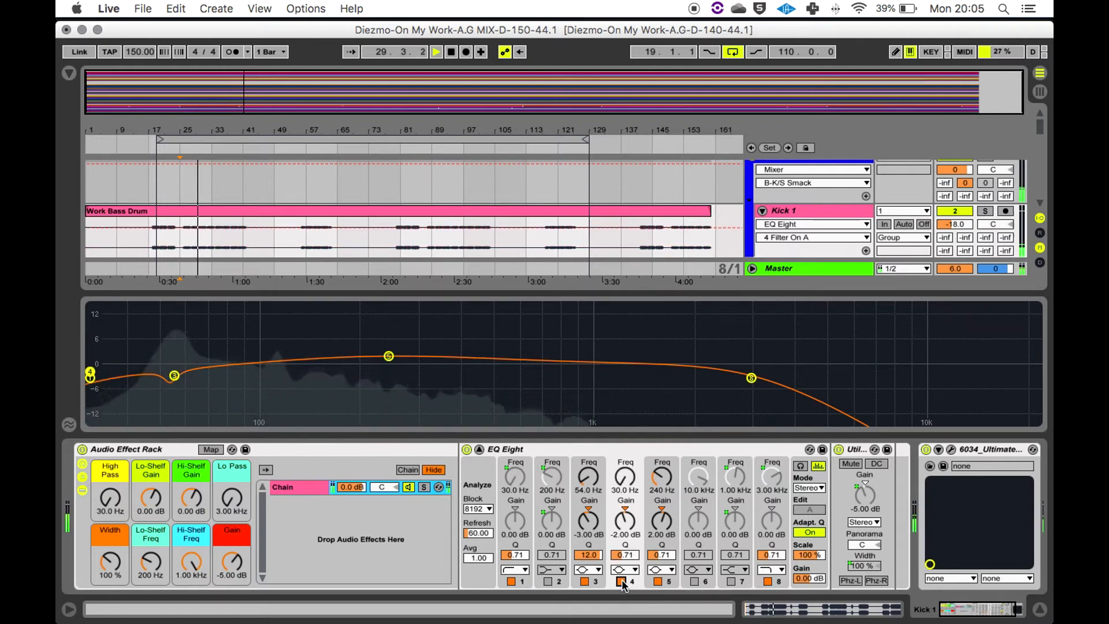
{"action": "key", "text": "space"}
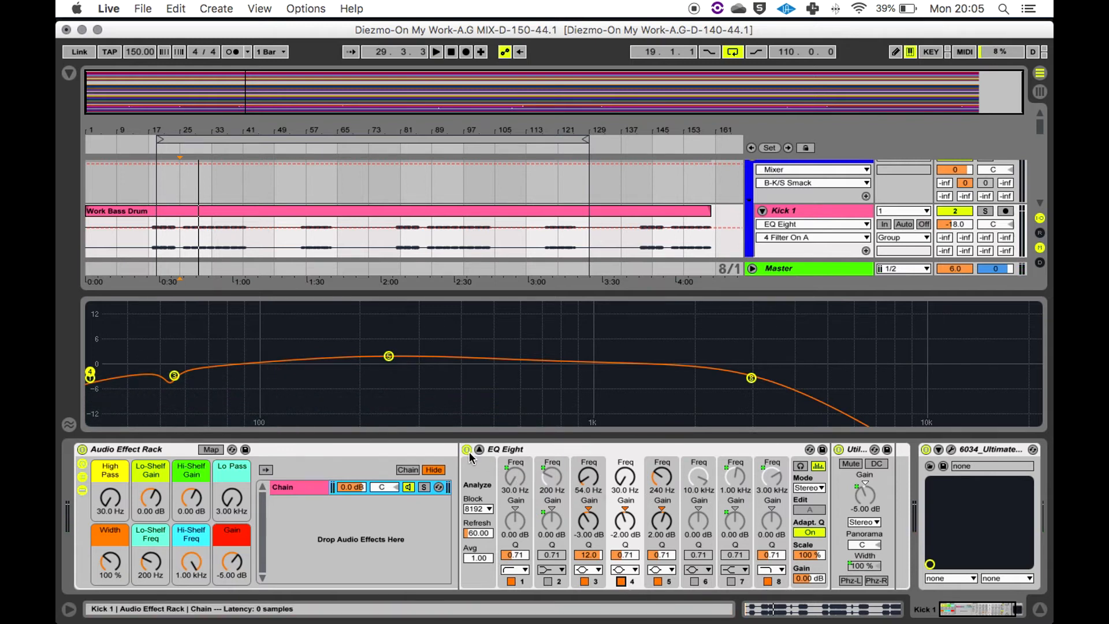
Compare the kicks with Kick 1's EQ Eight and 6034 compressor both bypassed and both active, leaving them switched on
{"action": "left_click", "coordinate": [467, 450]}
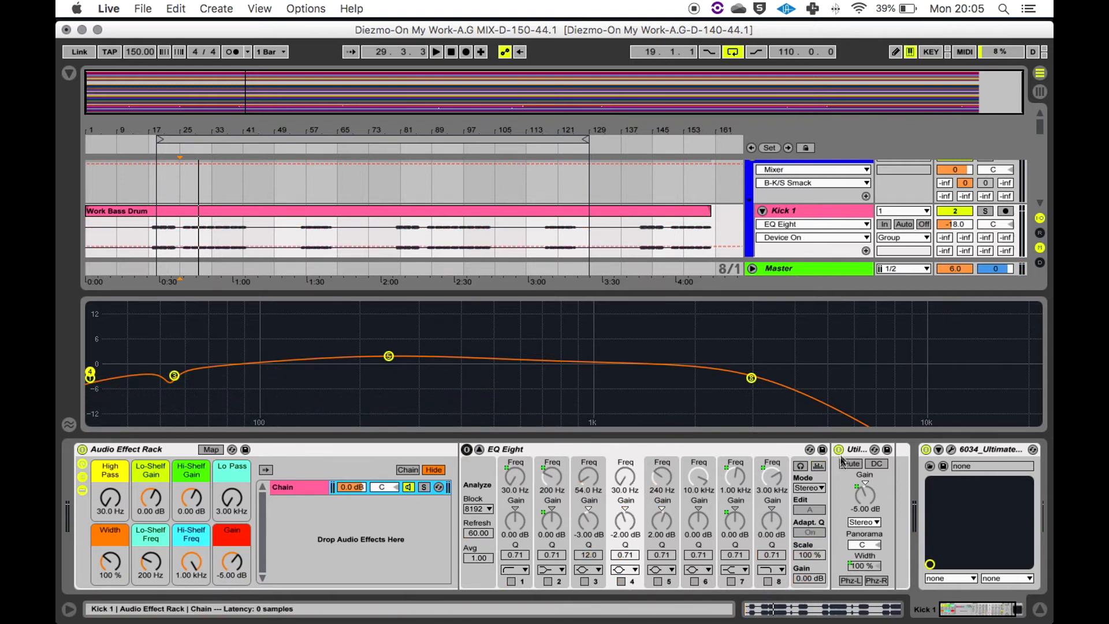
{"action": "left_click", "coordinate": [926, 449]}
{"action": "key", "text": "space"}
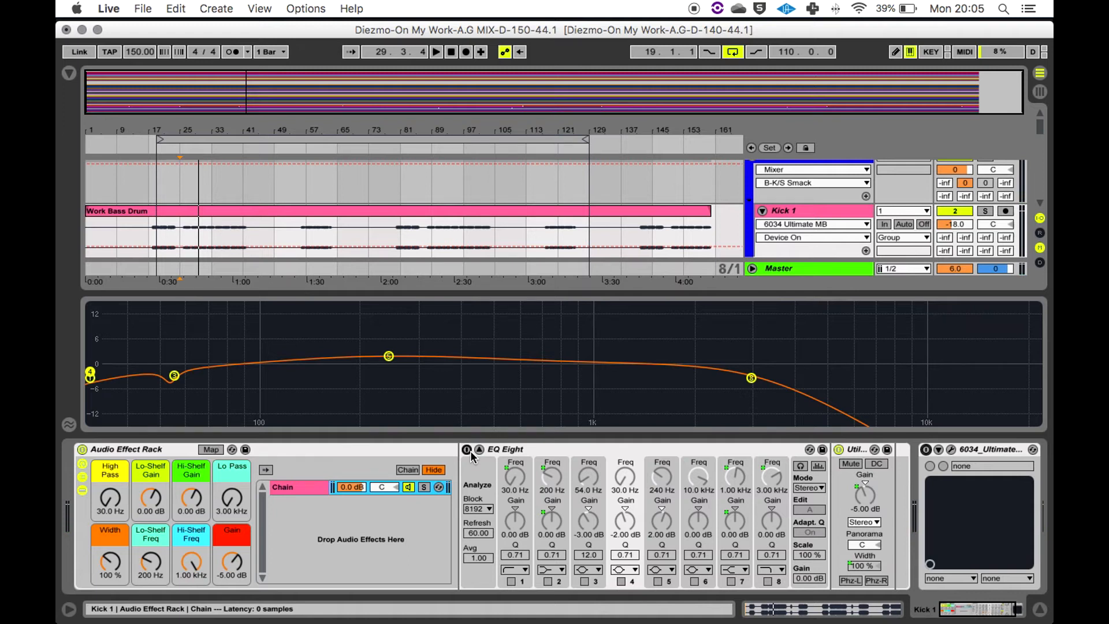
{"action": "left_click", "coordinate": [473, 457]}
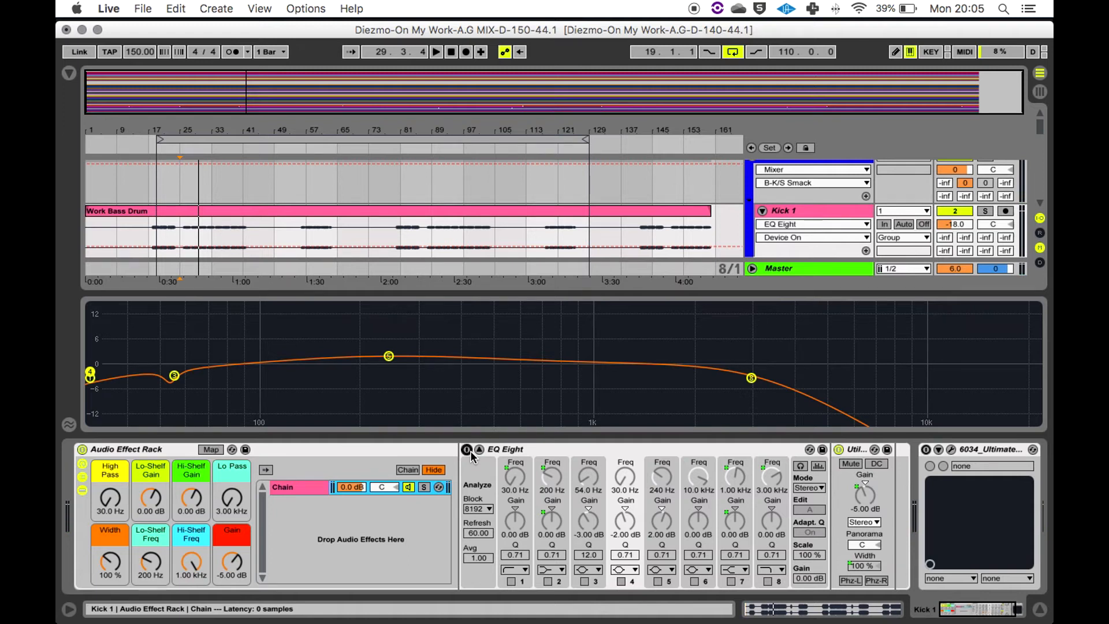
{"action": "left_click", "coordinate": [928, 450]}
{"action": "key", "text": "space"}
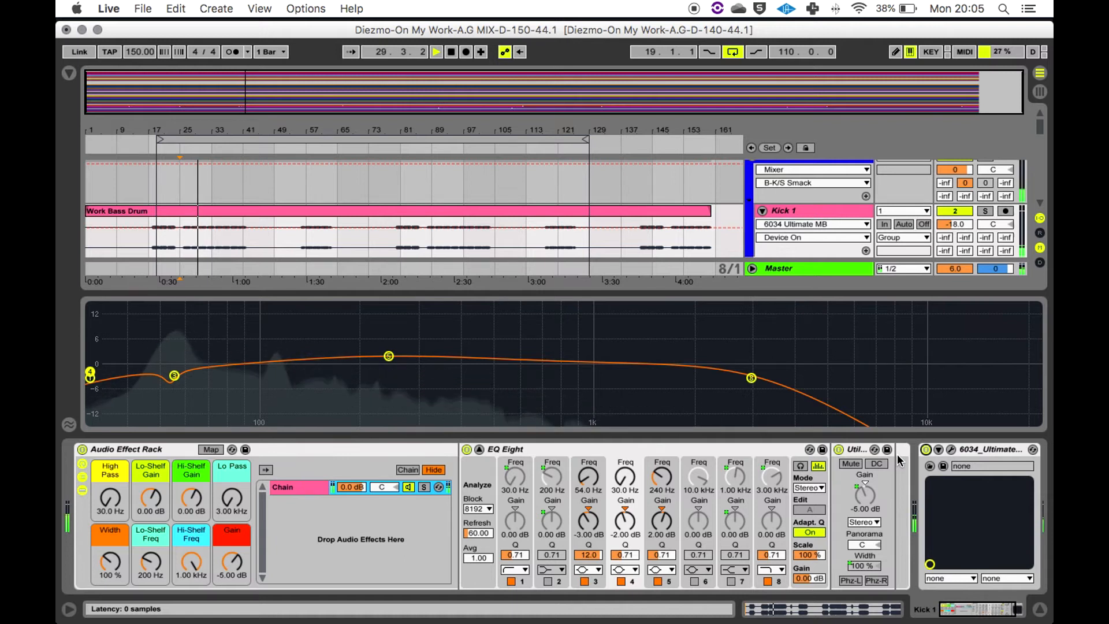
{"action": "key", "text": "space"}
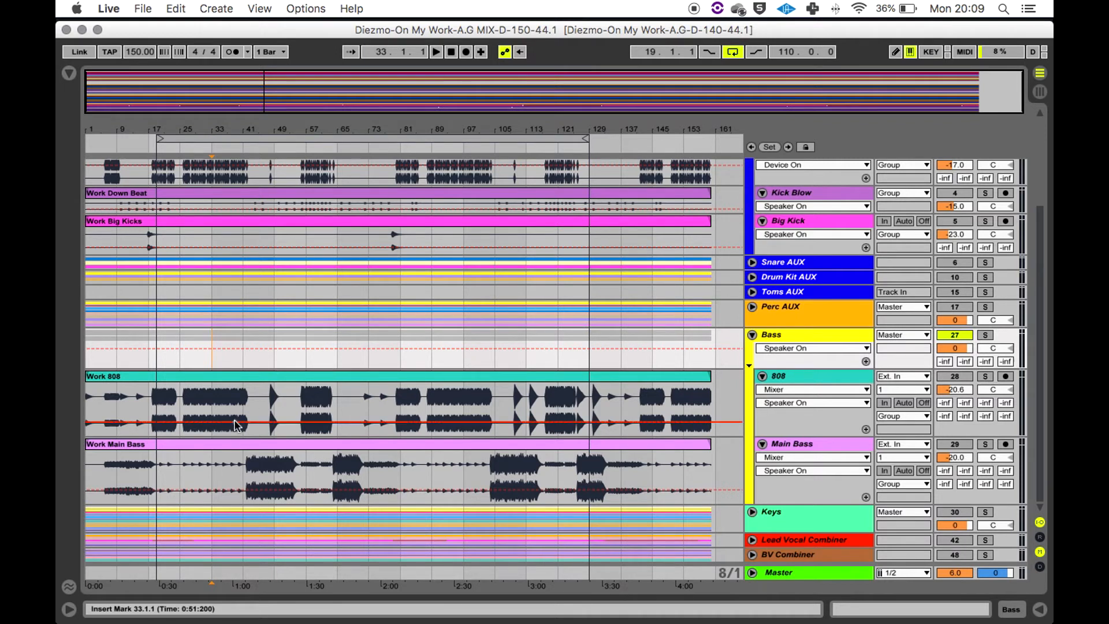
Show the Main Bass track's devices, bypass its EQ Eight, activate the track and play the unprocessed bass
{"action": "double_click", "coordinate": [842, 445]}
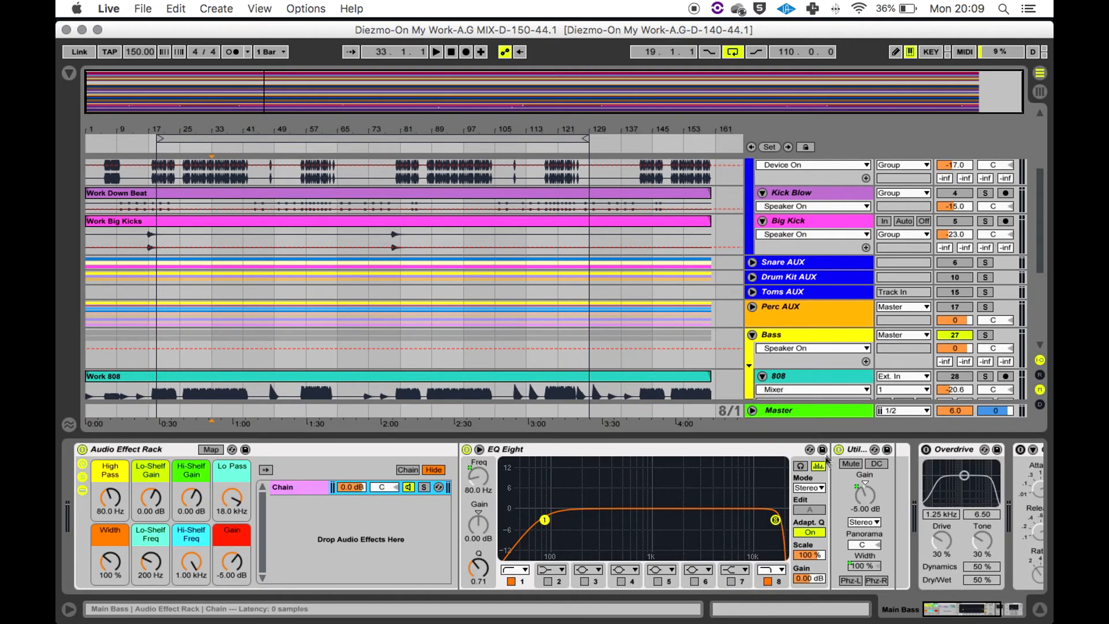
{"action": "left_click", "coordinate": [467, 449]}
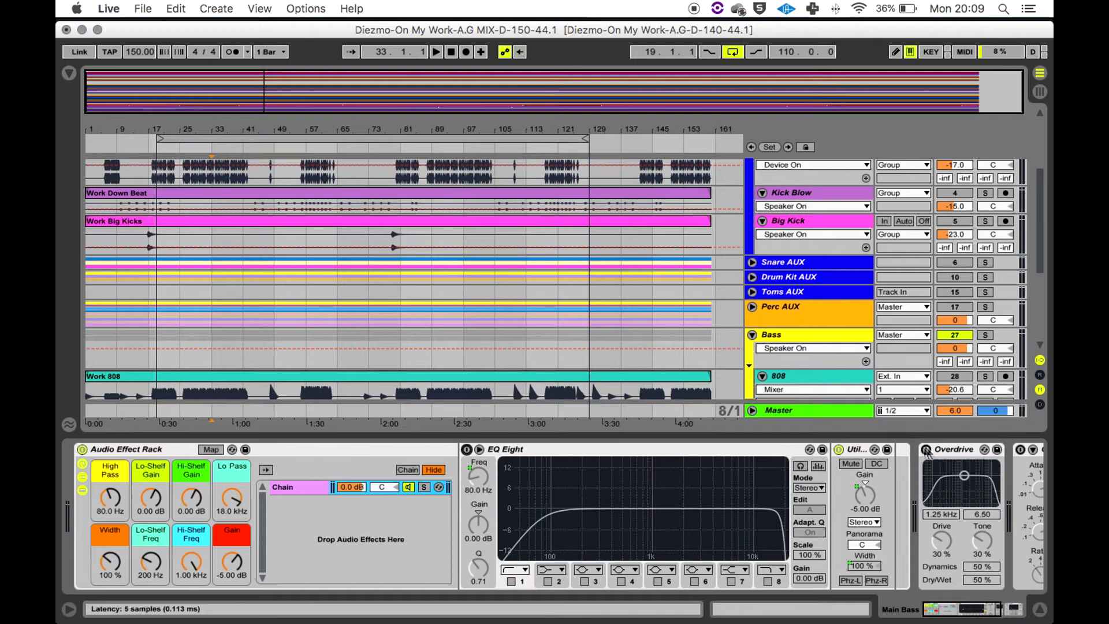
{"action": "scroll", "coordinate": [586, 261], "scroll_direction": "down", "scroll_amount": 5}
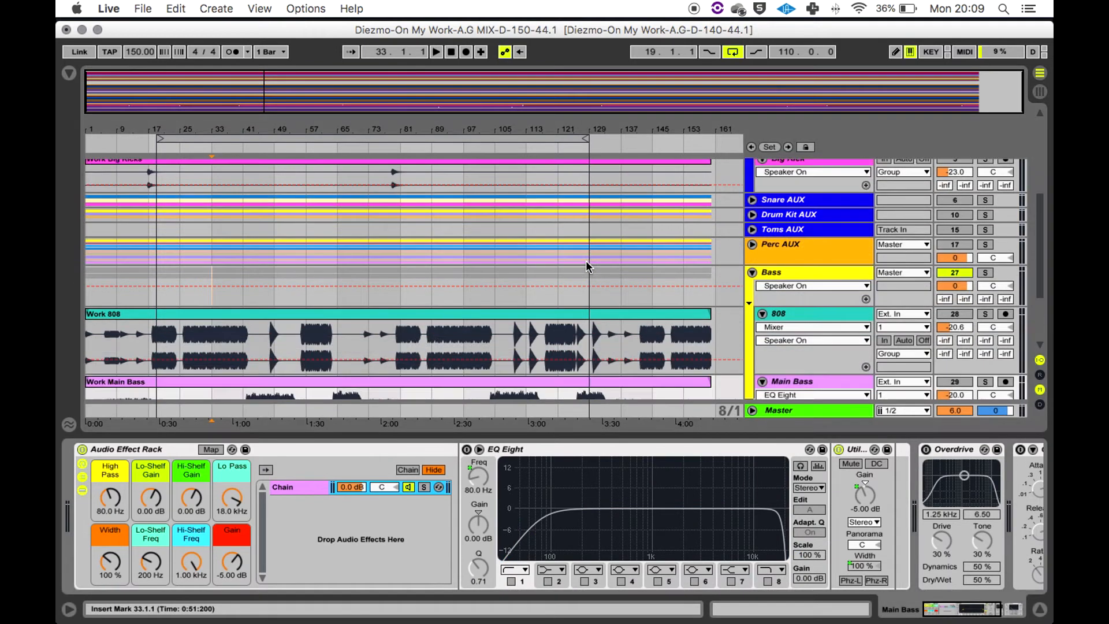
{"action": "scroll", "coordinate": [591, 256], "scroll_direction": "up", "scroll_amount": 1}
{"action": "left_click", "coordinate": [961, 335]}
{"action": "key", "text": "space"}
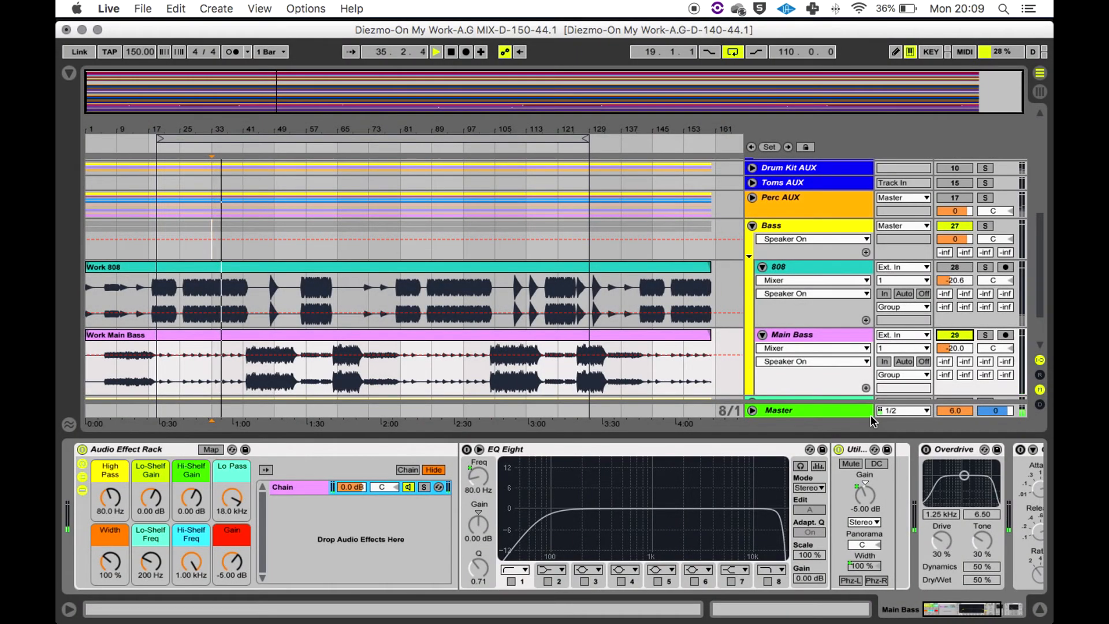
Show Main Bass's EQ Eight in its expanded view, switch the EQ on and audition its 80 Hz high-pass and 18 kHz low-pass filters
{"action": "left_click", "coordinate": [480, 449]}
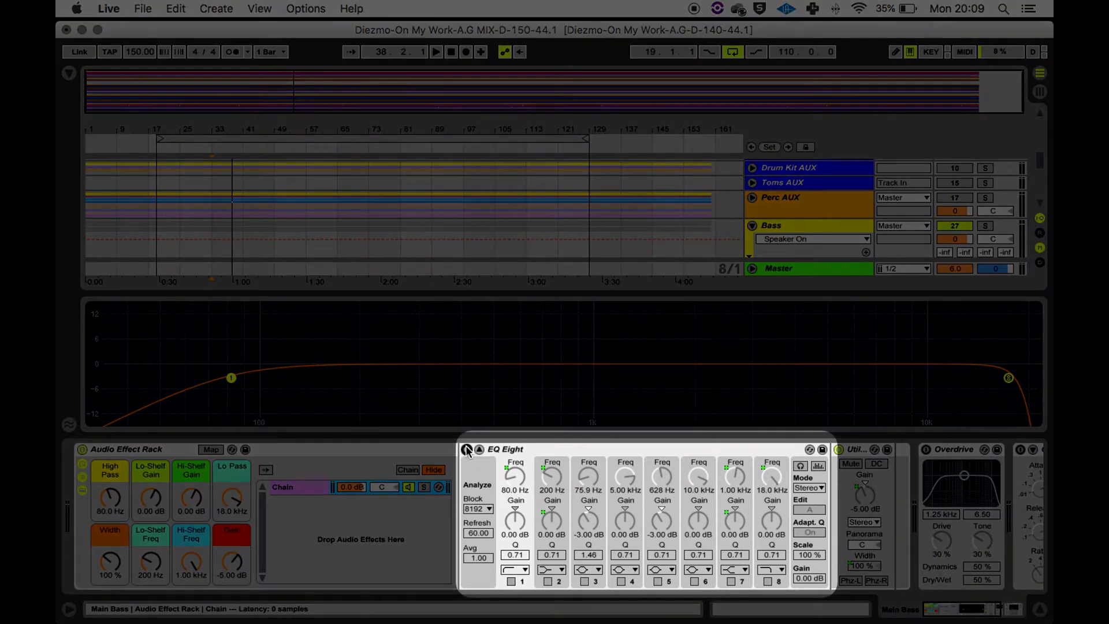
{"action": "left_click", "coordinate": [467, 449]}
{"action": "key", "text": "space"}
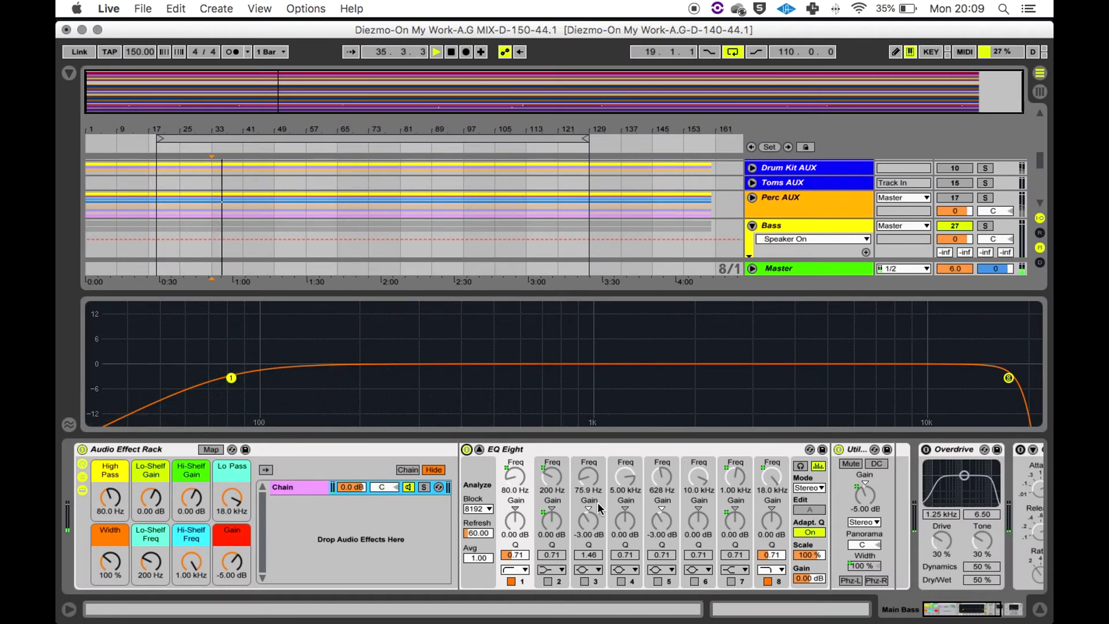
{"action": "key", "text": "space"}
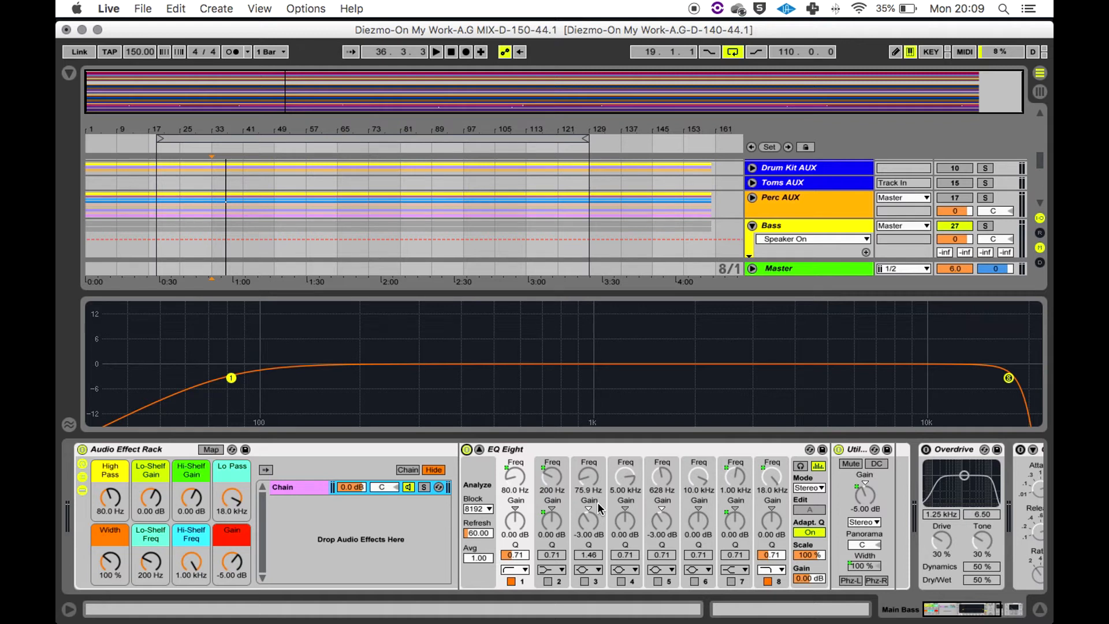
Turn on band 3 of Main Bass's EQ Eight, the -3 dB cut at 75.9 Hz, and audition the bass
{"action": "key", "text": "space"}
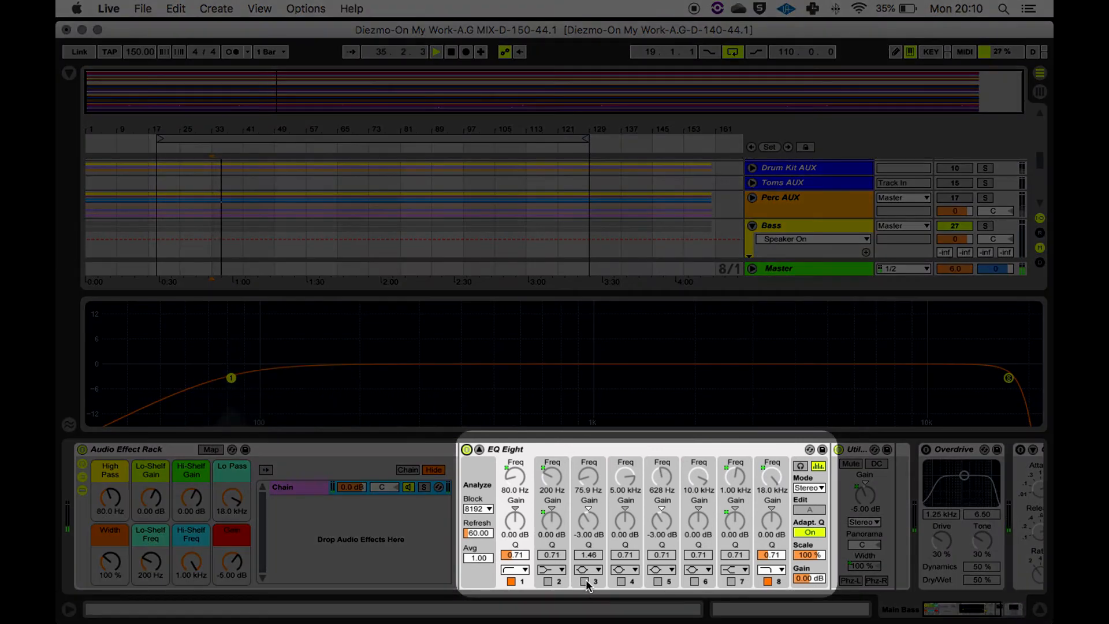
{"action": "left_click", "coordinate": [585, 581]}
{"action": "key", "text": "space"}
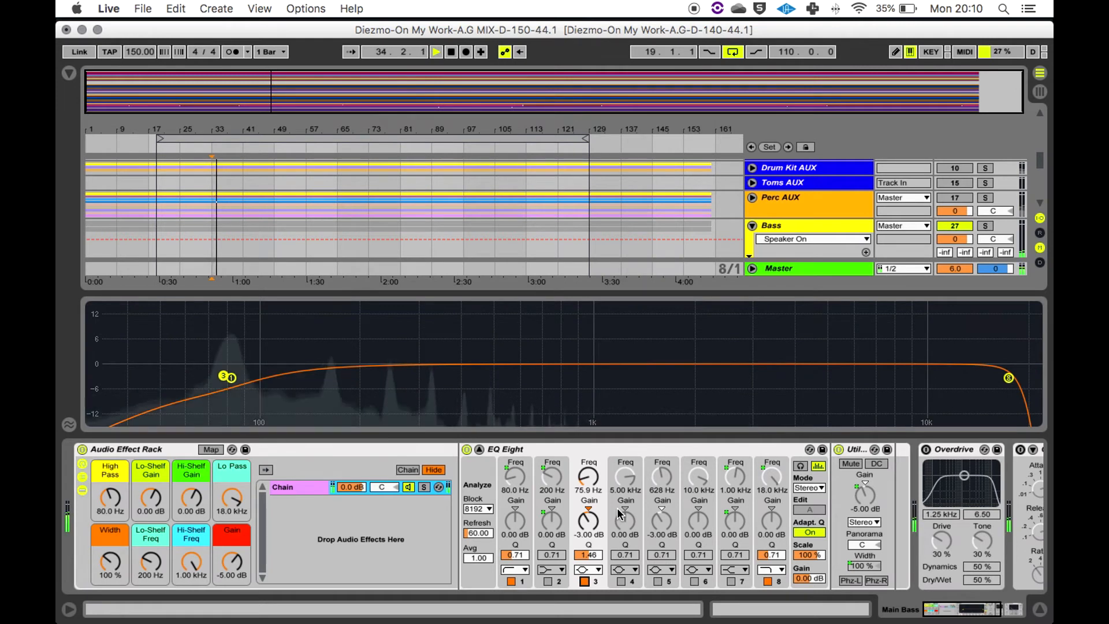
{"action": "key", "text": "space"}
Turn on band 5 of Main Bass's EQ Eight, boost it to about 9.5 dB and sweep it down from 2.57 kHz to about 600 Hz
{"action": "left_click", "coordinate": [662, 528]}
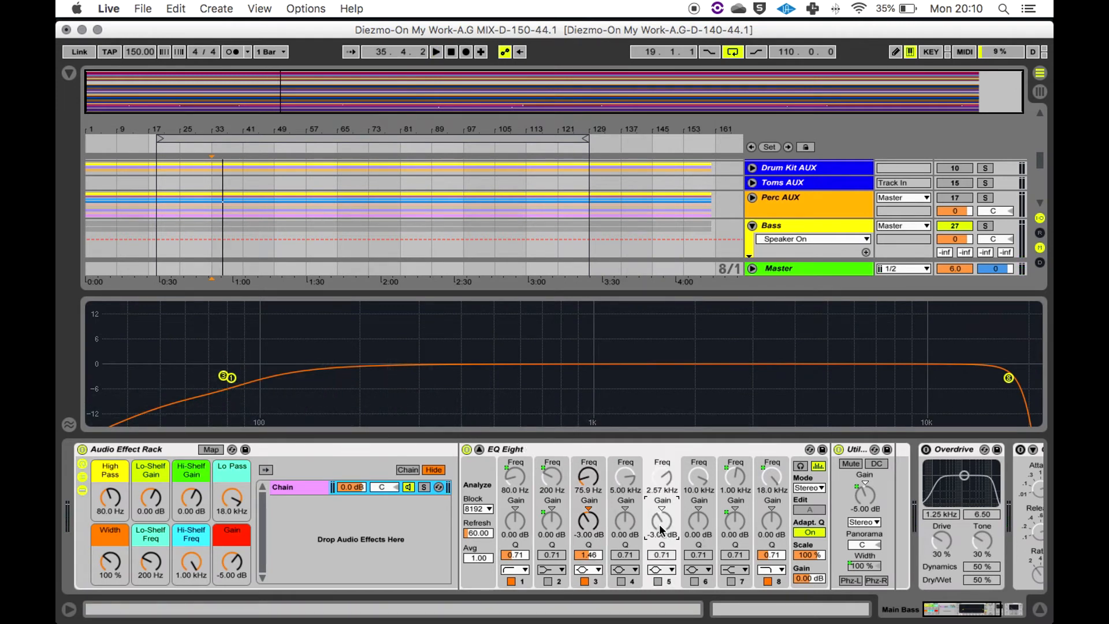
{"action": "left_click_drag", "start_coordinate": [662, 525], "coordinate": [662, 501]}
{"action": "key", "text": "space"}
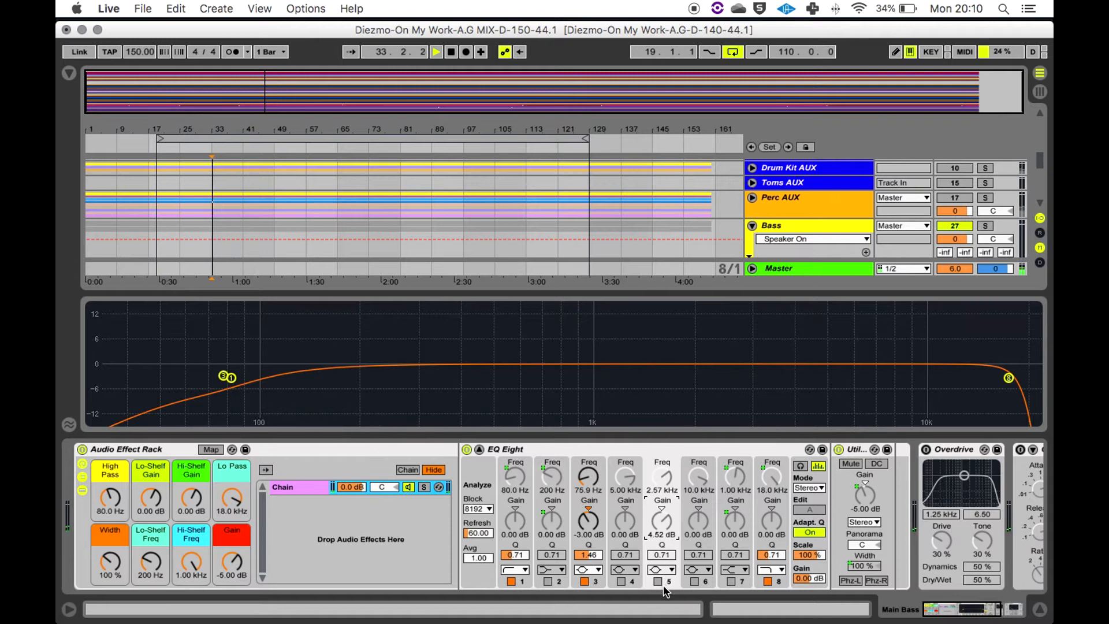
{"action": "left_click", "coordinate": [661, 583]}
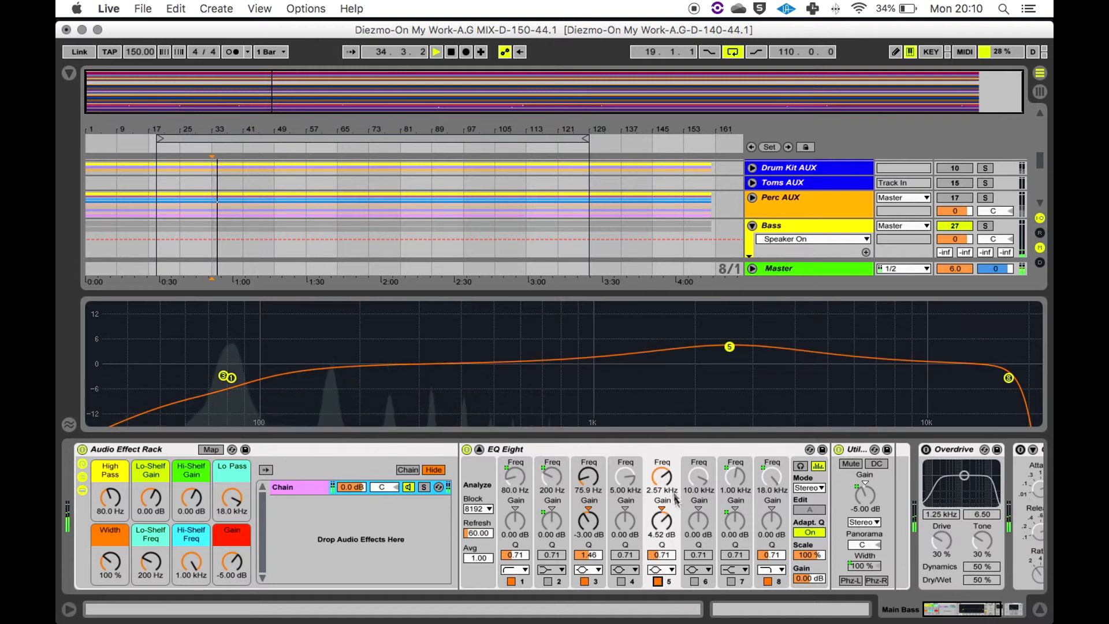
{"action": "mouse_move", "coordinate": [667, 529]}
{"action": "left_mouse_down"}
{"action": "mouse_move", "coordinate": [662, 482]}
{"action": "mouse_move", "coordinate": [662, 517]}
{"action": "left_mouse_up"}
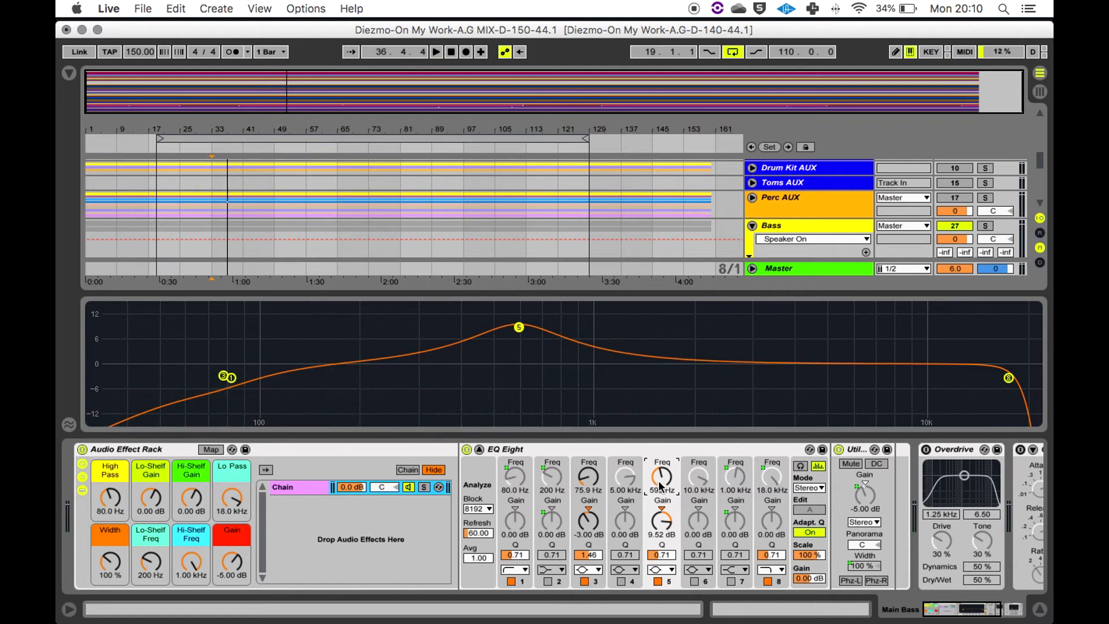
Set band 5 of Main Bass's EQ Eight to 625 Hz with a gain of -3 dB
{"action": "type", "text": "650"}
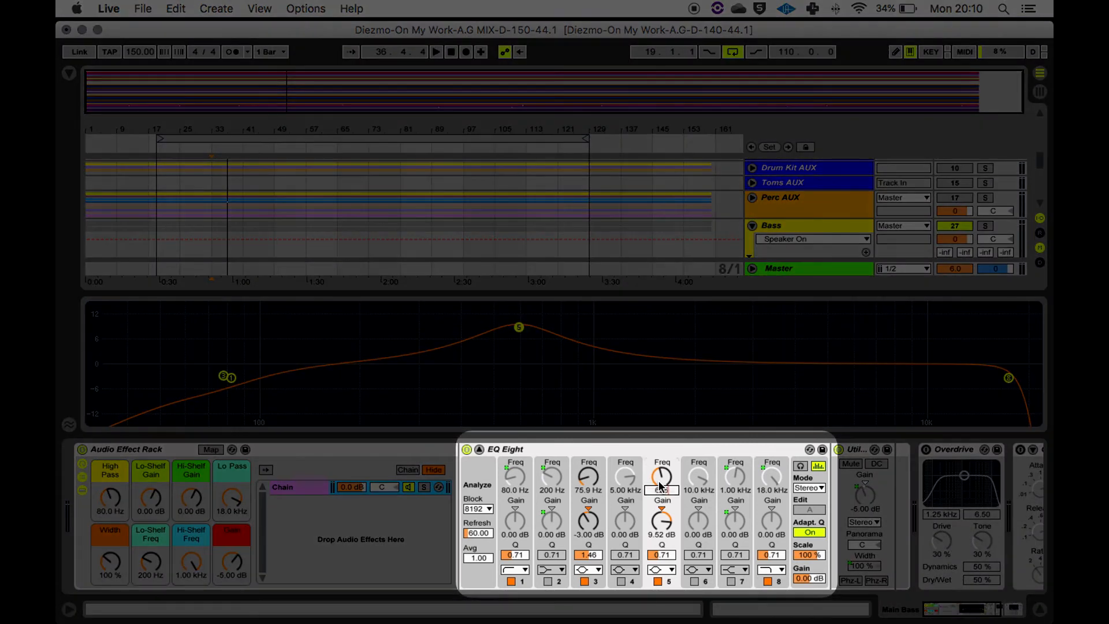
{"action": "key", "text": "Return"}
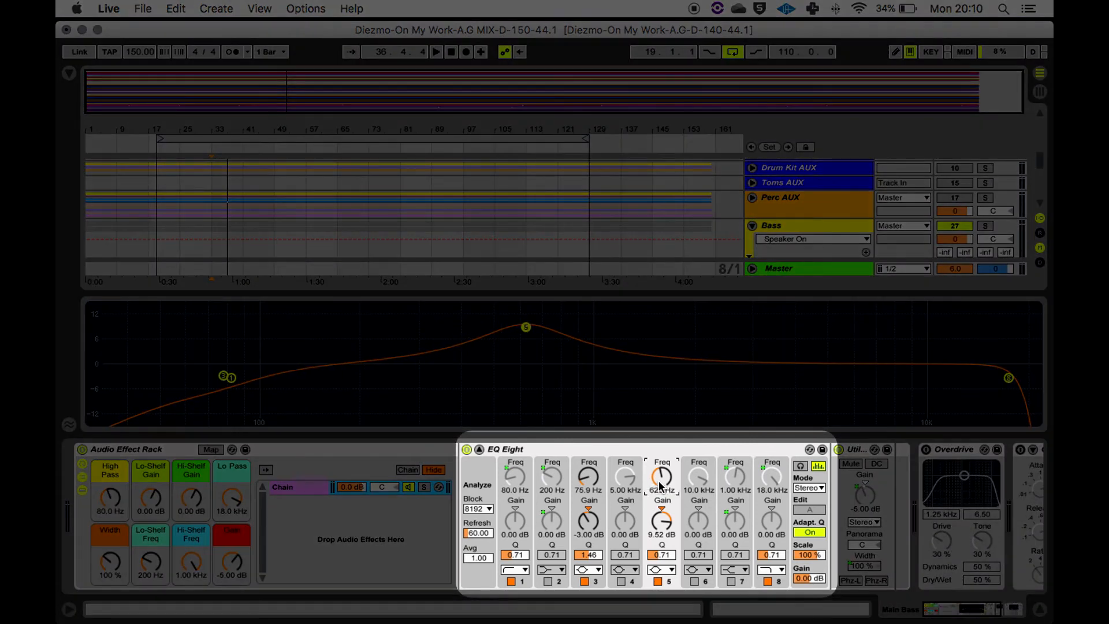
{"action": "left_click_drag", "start_coordinate": [669, 524], "coordinate": [669, 524]}
{"action": "type", "text": "-3"}
{"action": "key", "text": "Return"}
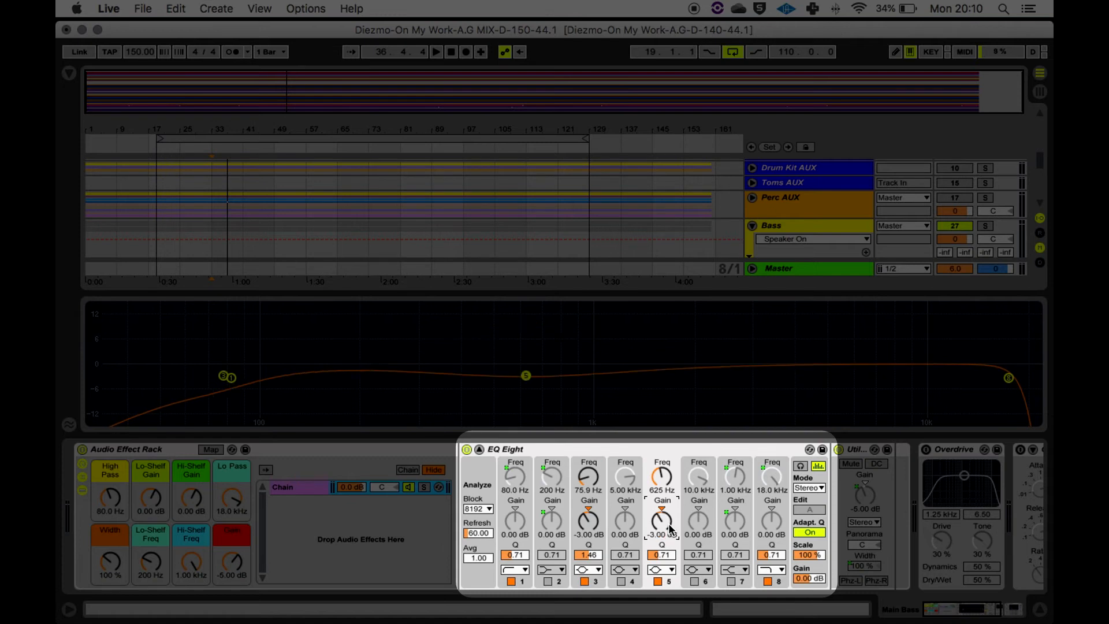
Compare the playing bass with EQ Eight's band 5 off and on, leaving the band switched on
{"action": "key", "text": "space"}
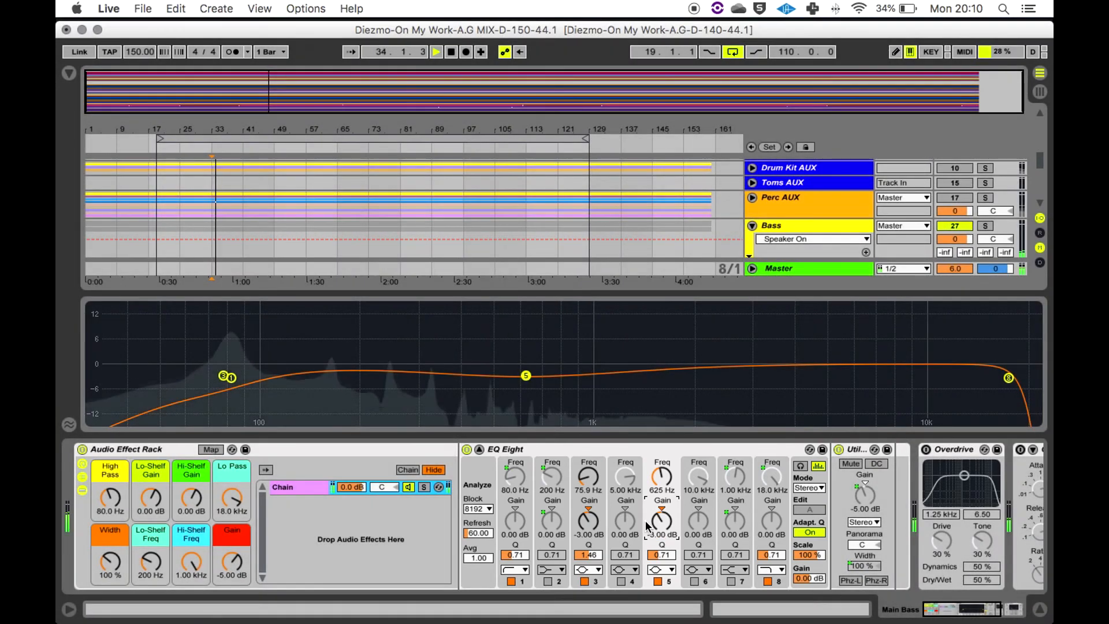
{"action": "left_click", "coordinate": [659, 581]}
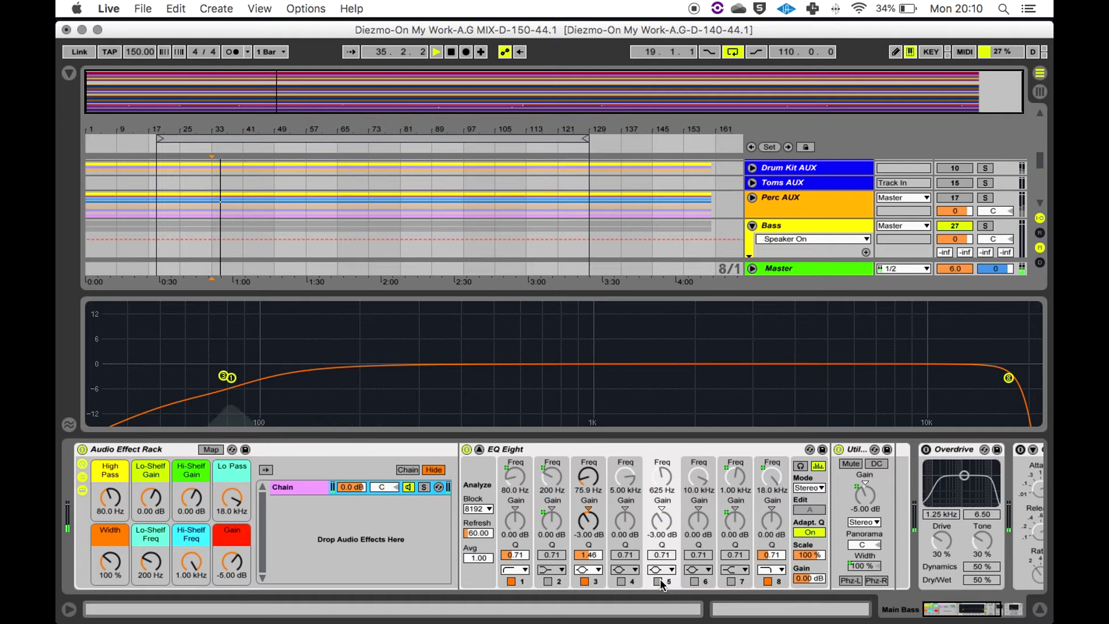
{"action": "left_click", "coordinate": [658, 581]}
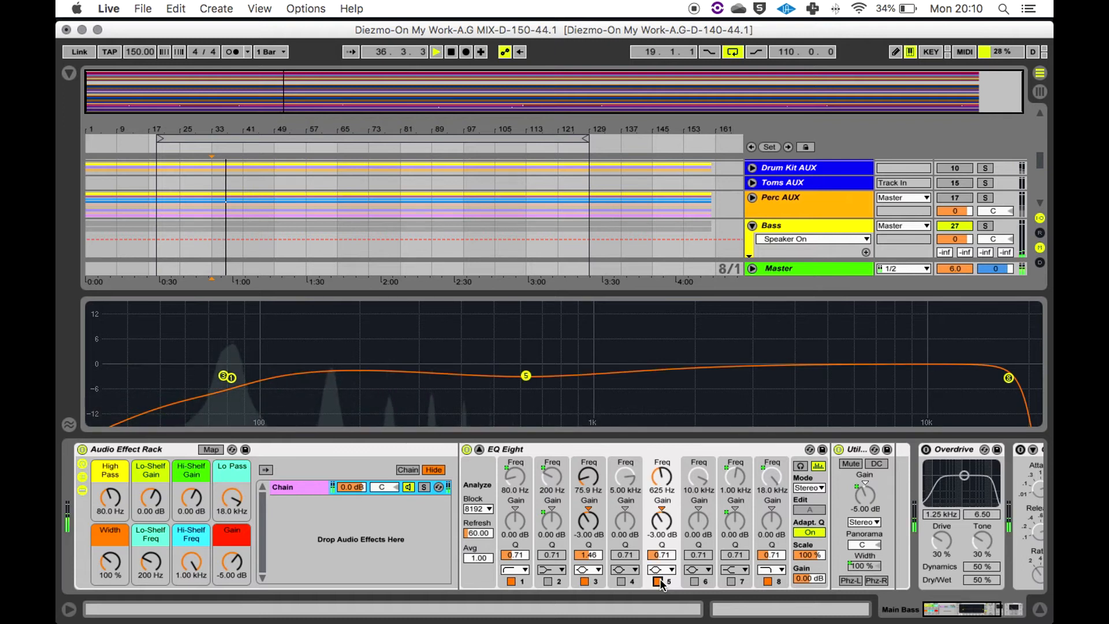
{"action": "key", "text": "space"}
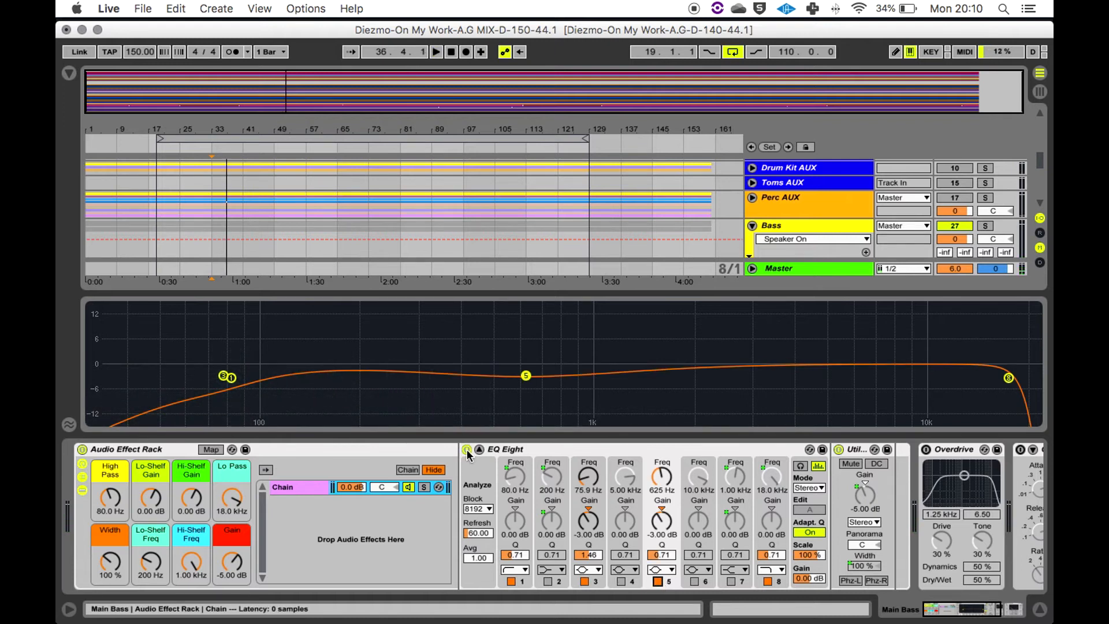
Compare the bass with Main Bass's EQ Eight bypassed and active, leaving the EQ switched on
{"action": "left_click", "coordinate": [466, 449]}
{"action": "key", "text": "space"}
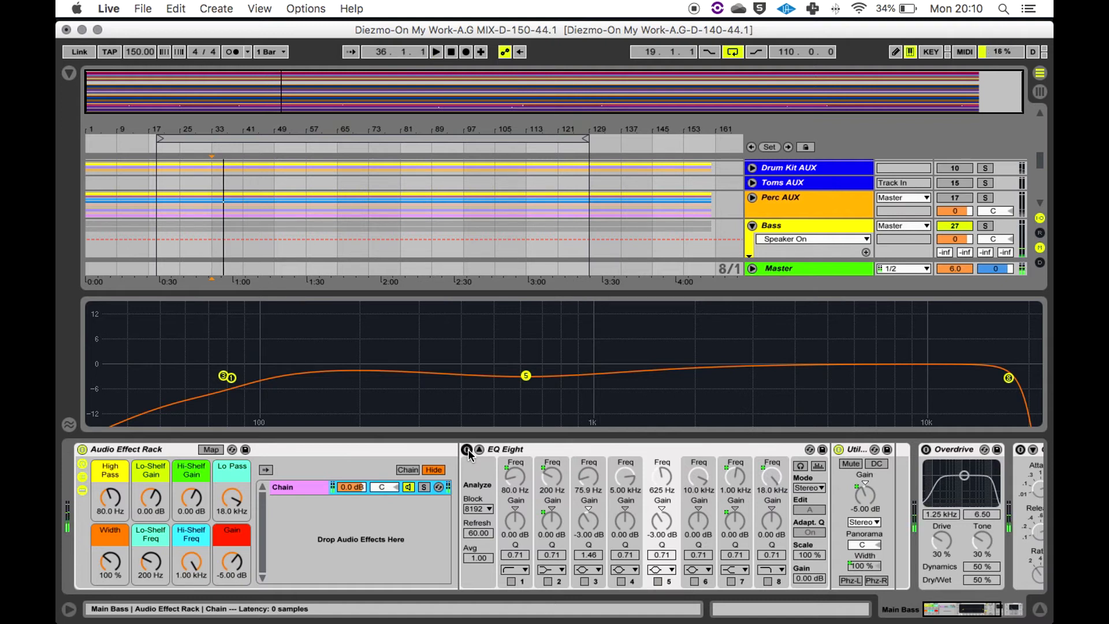
{"action": "left_click", "coordinate": [467, 450]}
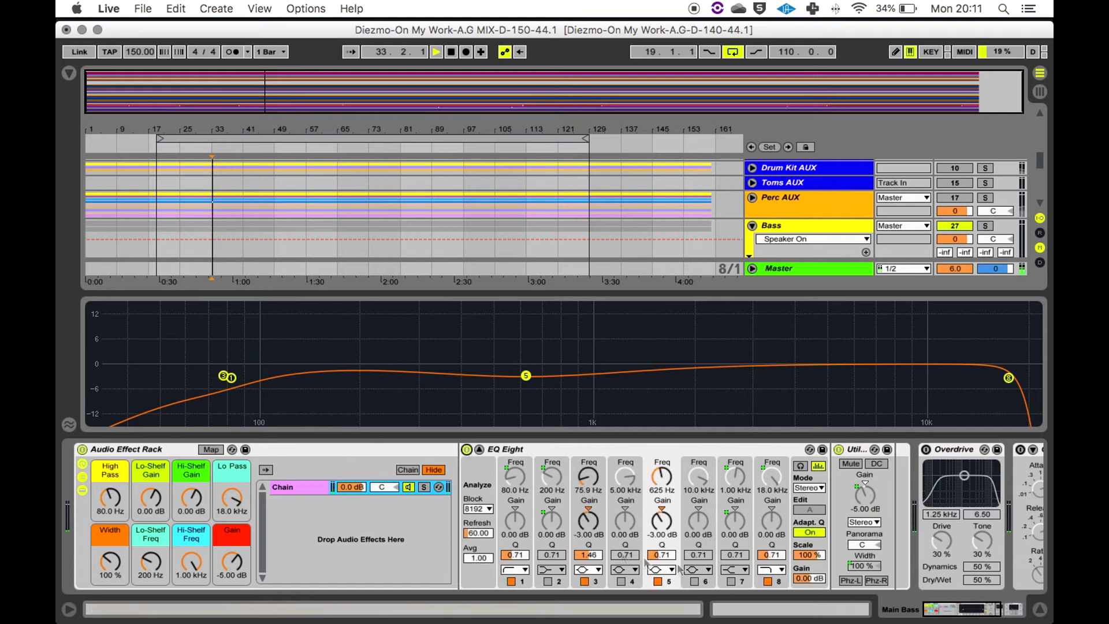
{"action": "key", "text": "space"}
Play the bass without compression, and switch on Main Bass's Glue Compressor to audition its effect
{"action": "left_click_drag", "start_coordinate": [986, 614], "coordinate": [1026, 612]}
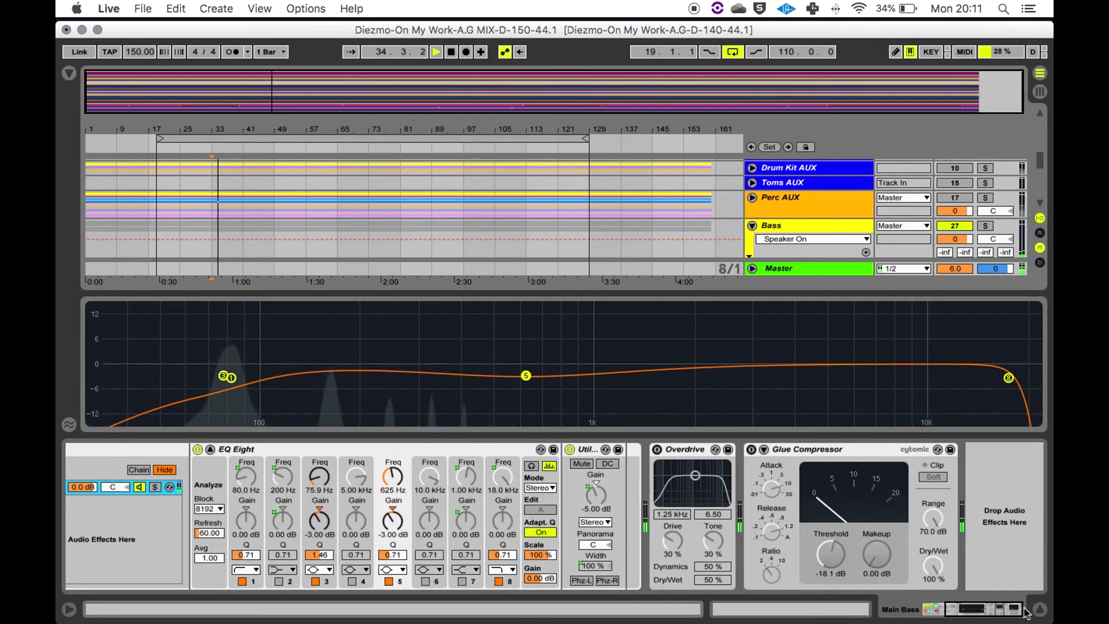
{"action": "key", "text": "space"}
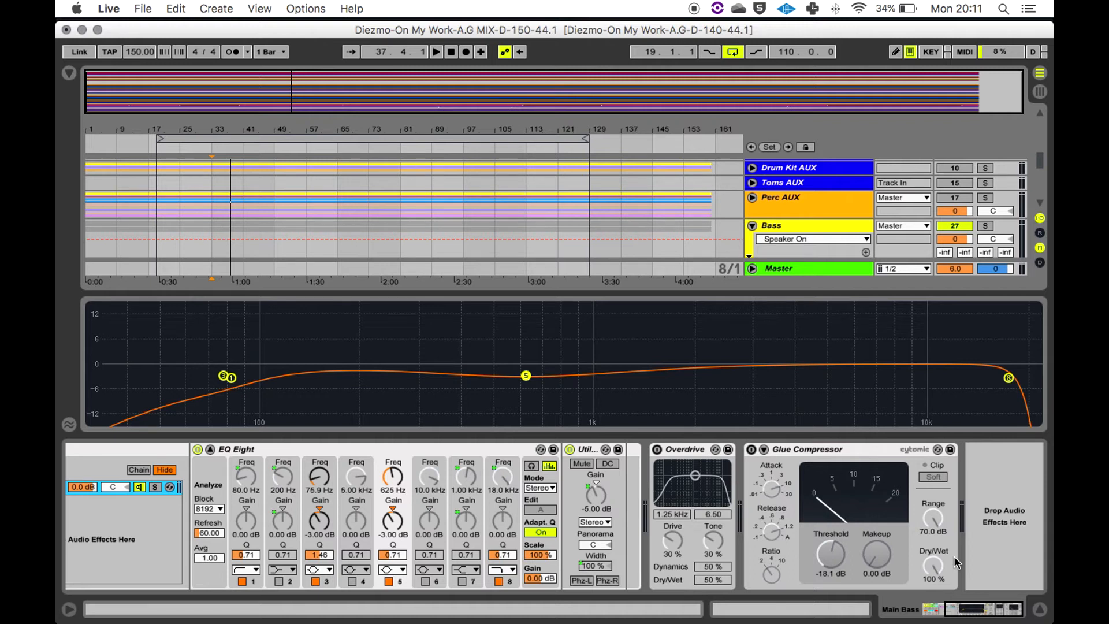
{"action": "key", "text": "space"}
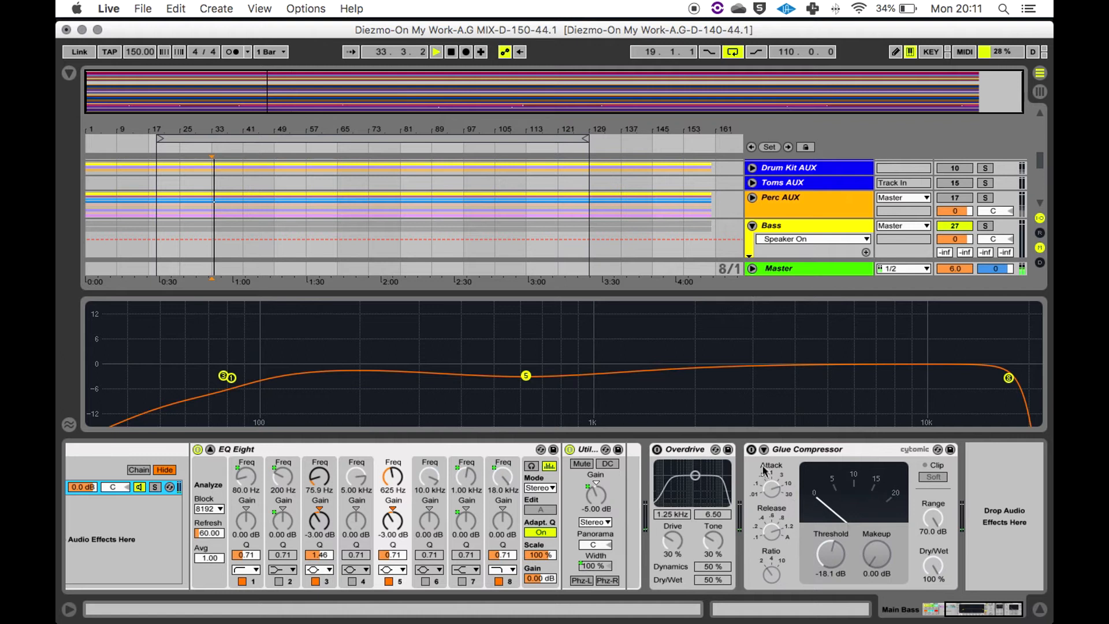
{"action": "left_click", "coordinate": [751, 450]}
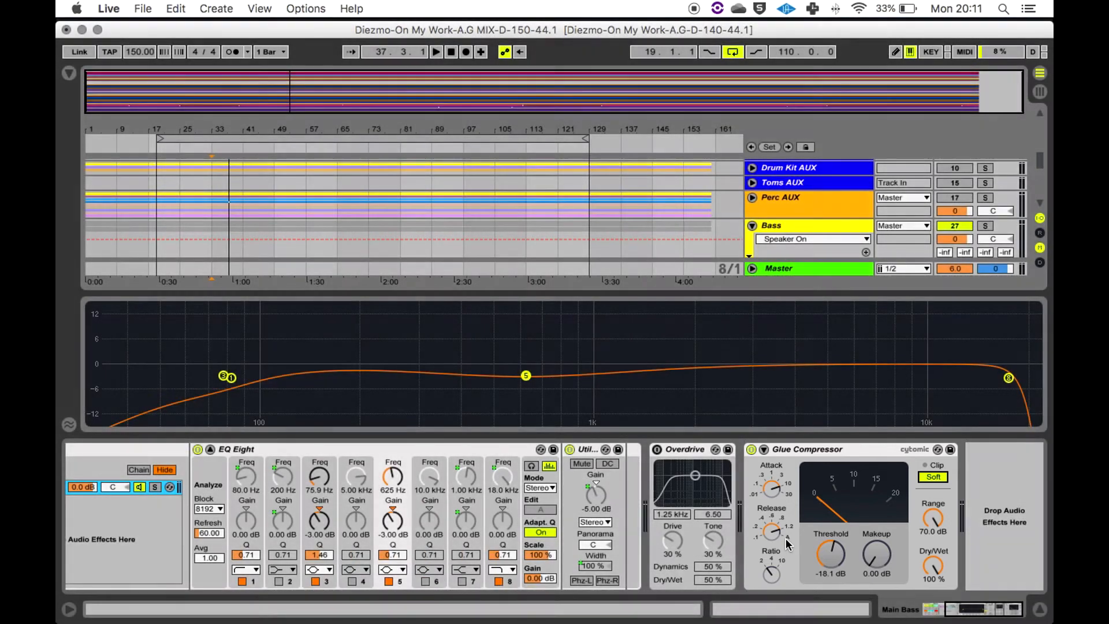
Compare the playing bass with Main Bass's Glue Compressor off and on, leaving the compressor switched on
{"action": "key", "text": "space"}
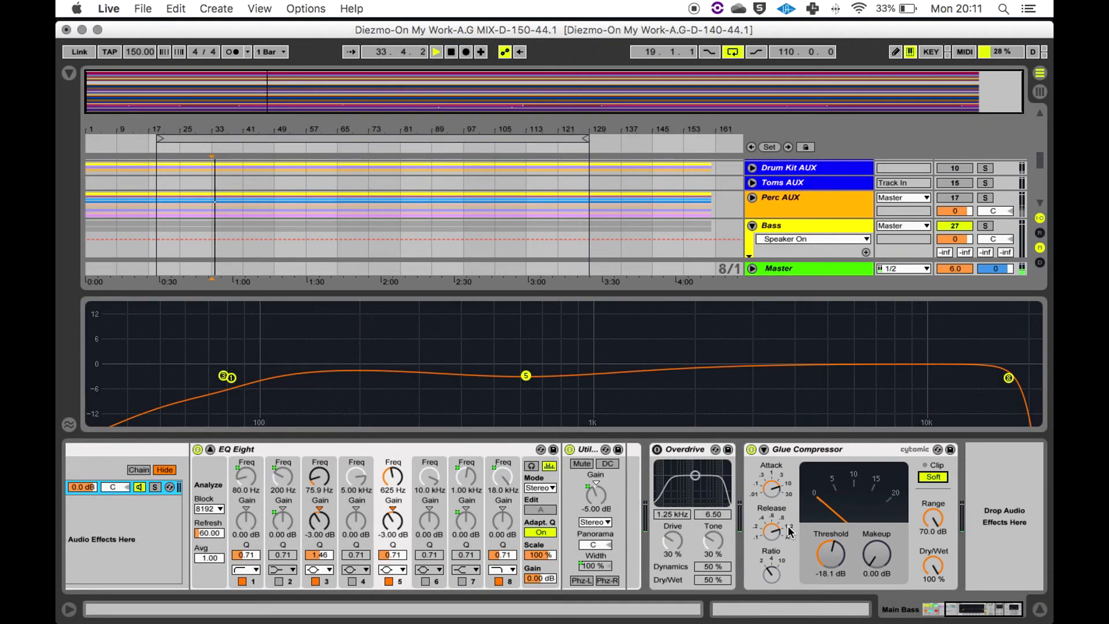
{"action": "left_click", "coordinate": [751, 449]}
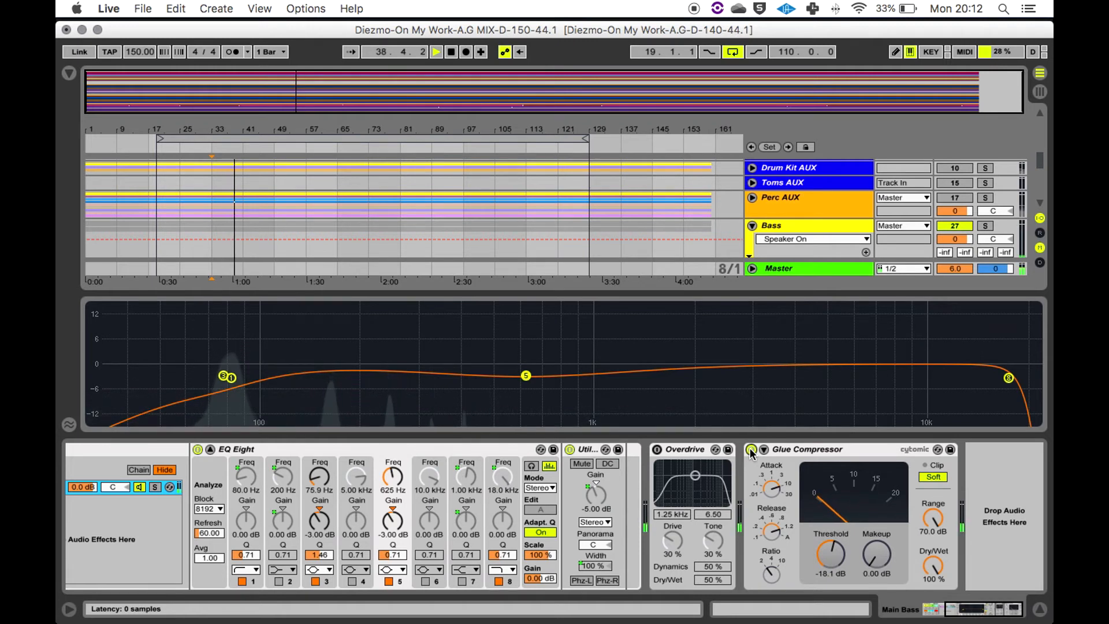
{"action": "key", "text": "space"}
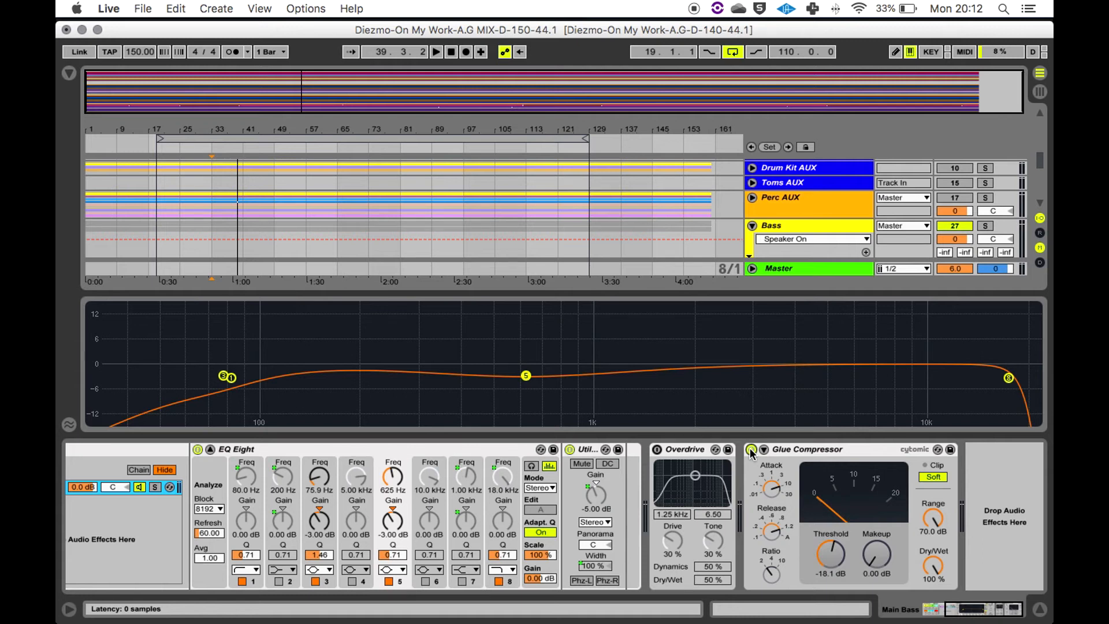
{"action": "left_click", "coordinate": [752, 450]}
{"action": "key", "text": "space"}
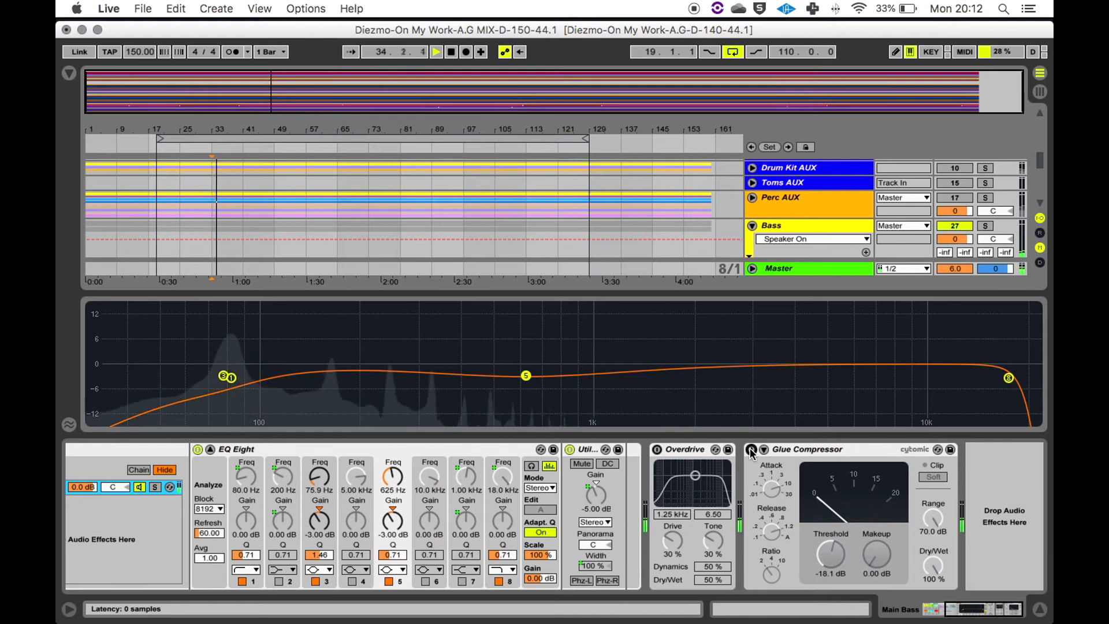
{"action": "key", "text": "space"}
{"action": "left_click", "coordinate": [752, 450]}
{"action": "key", "text": "space"}
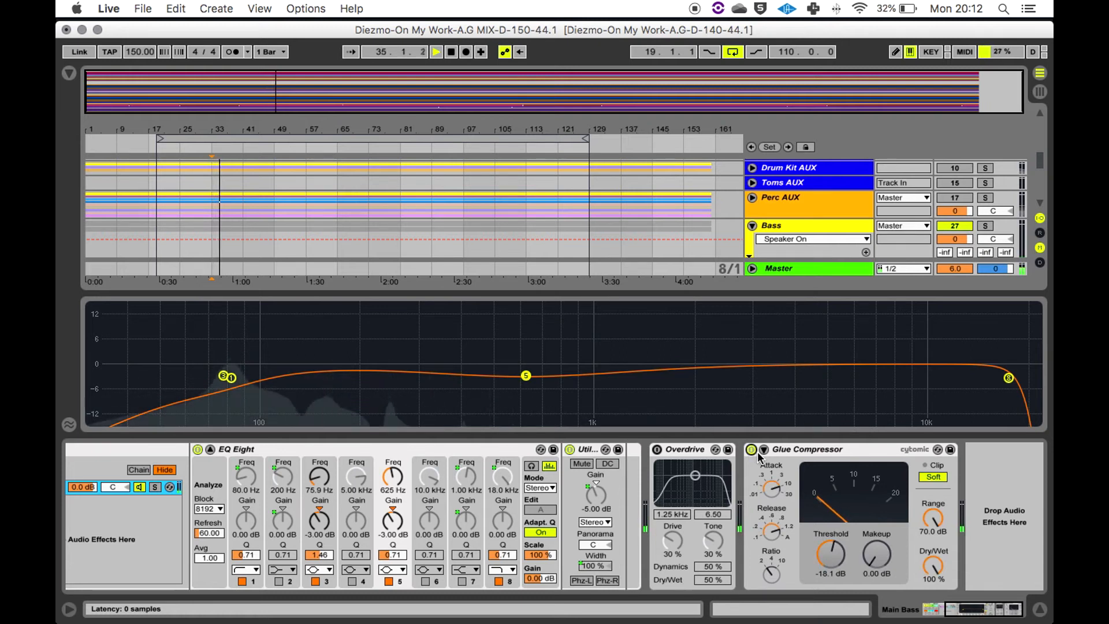
{"action": "key", "text": "space"}
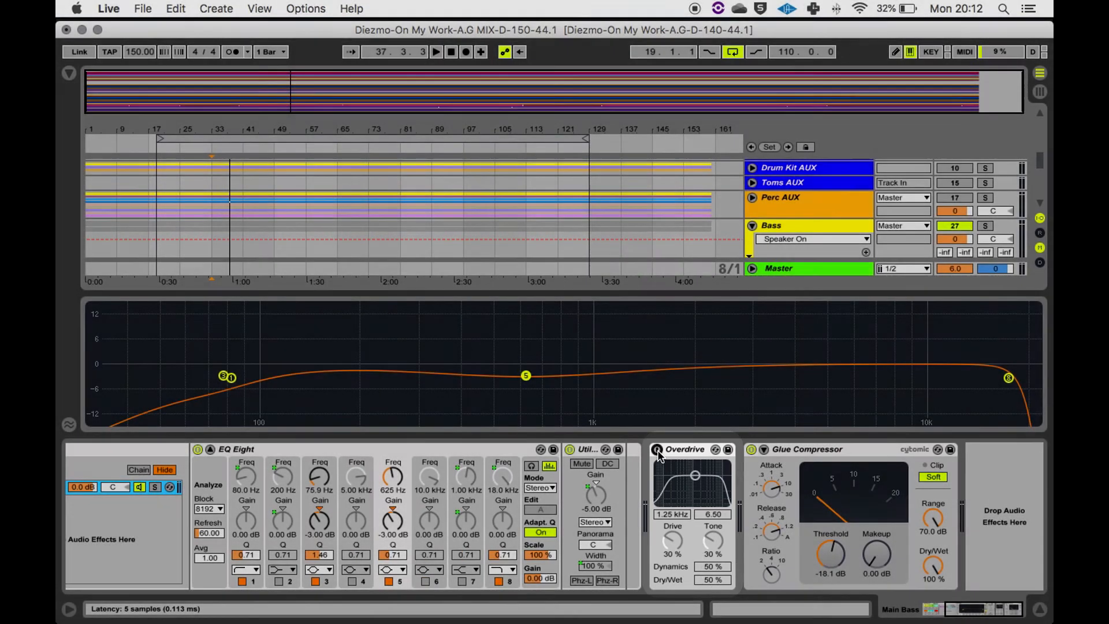
Audition Main Bass's Overdrive on and off during playback, leaving the Overdrive switched on
{"action": "left_click", "coordinate": [657, 450]}
{"action": "key", "text": "space"}
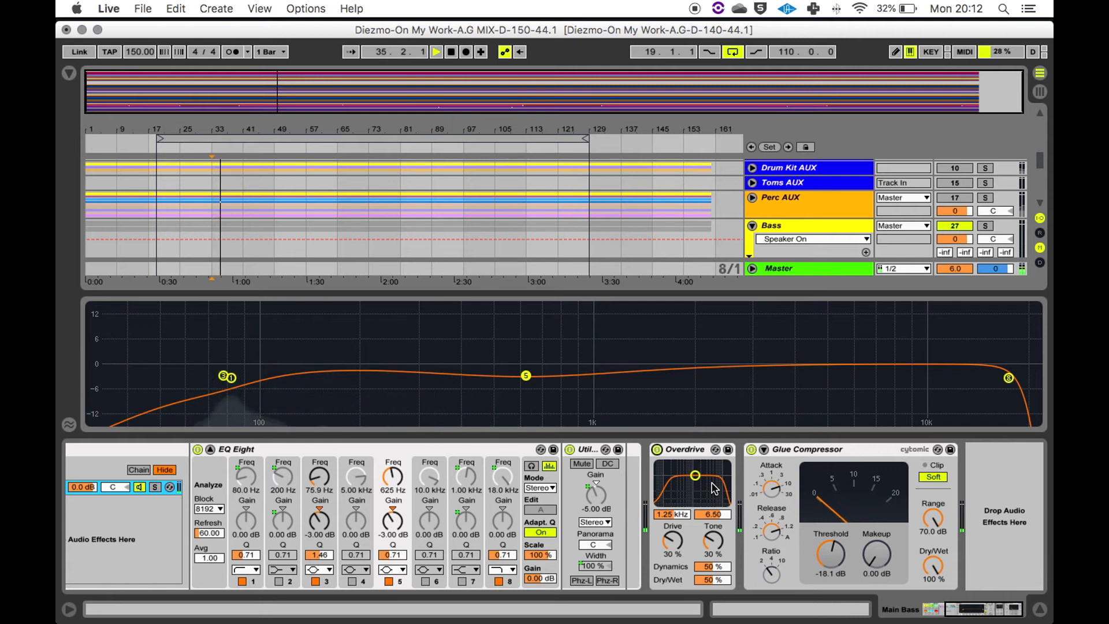
{"action": "key", "text": "space"}
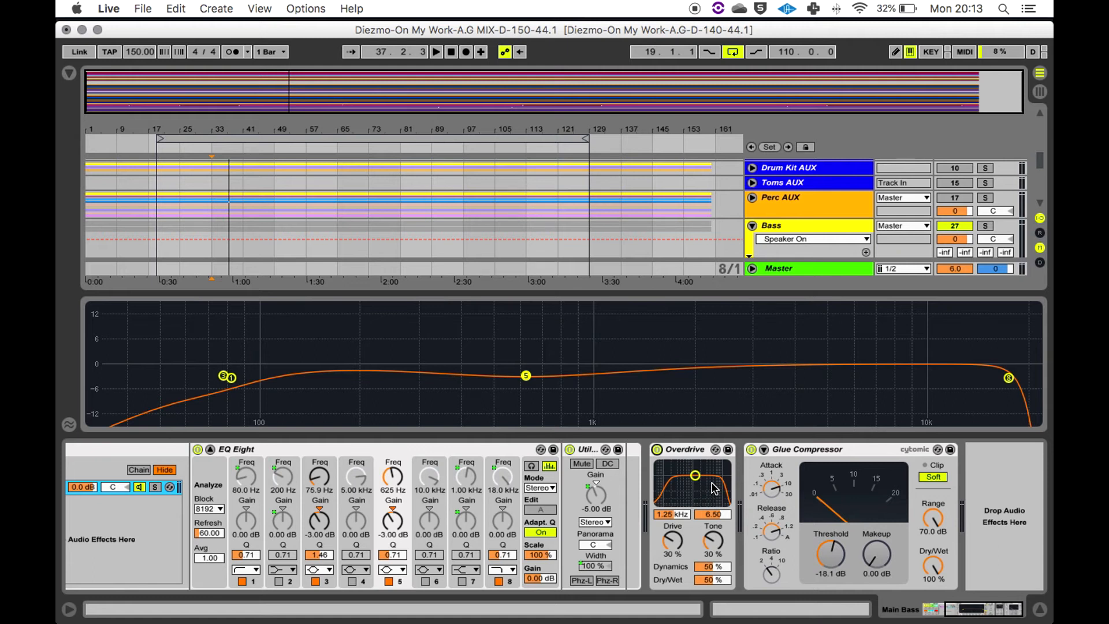
{"action": "left_click", "coordinate": [658, 450]}
{"action": "key", "text": "space"}
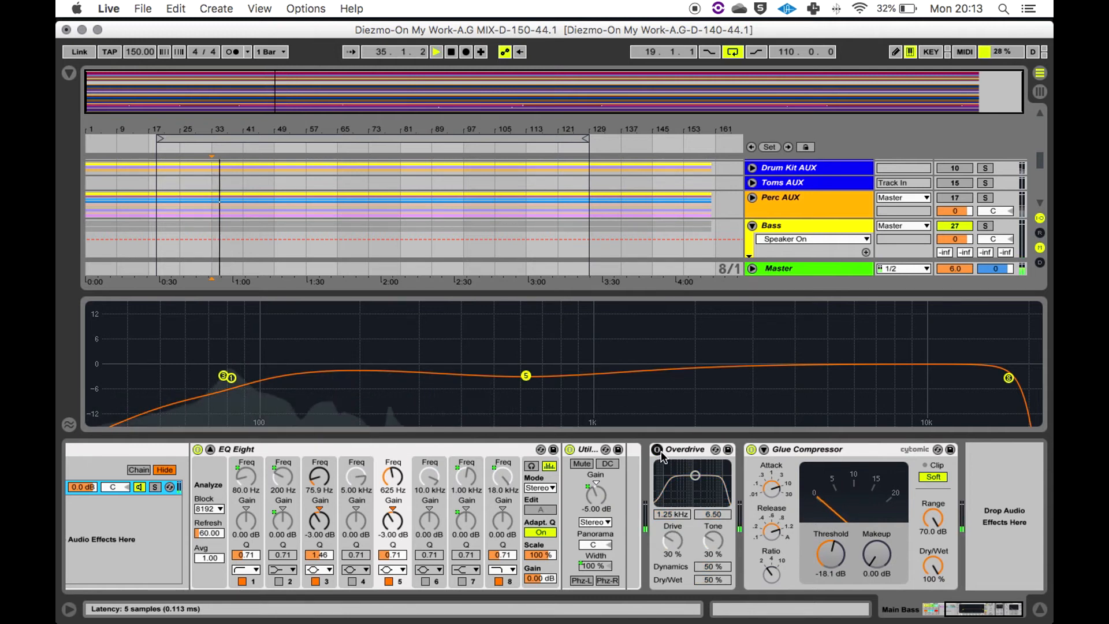
{"action": "key", "text": "space"}
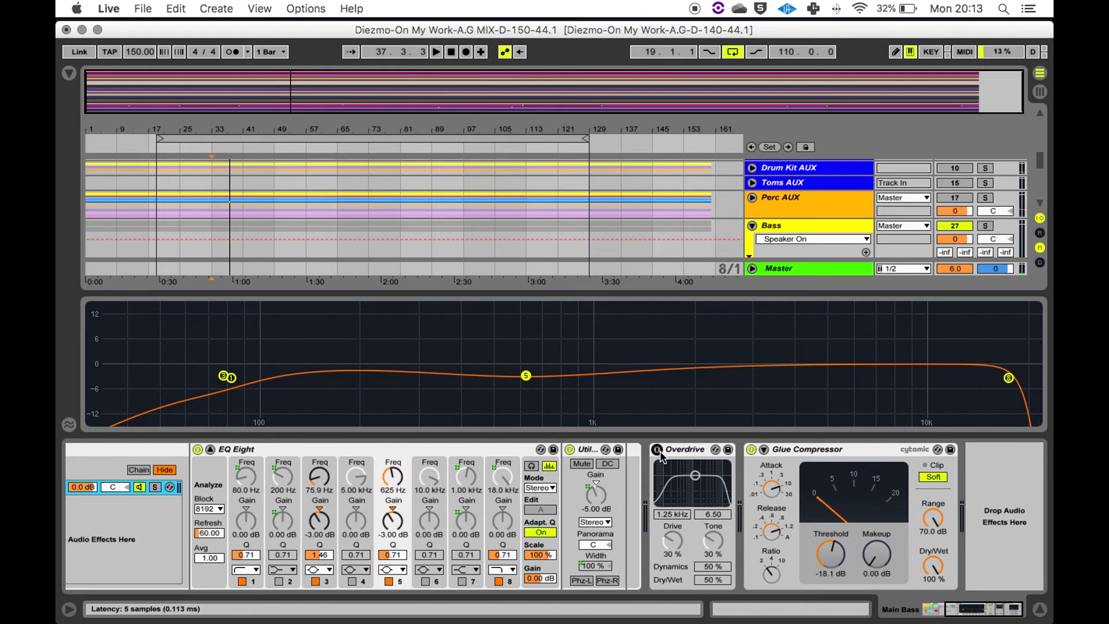
{"action": "left_click", "coordinate": [660, 453]}
{"action": "key", "text": "space"}
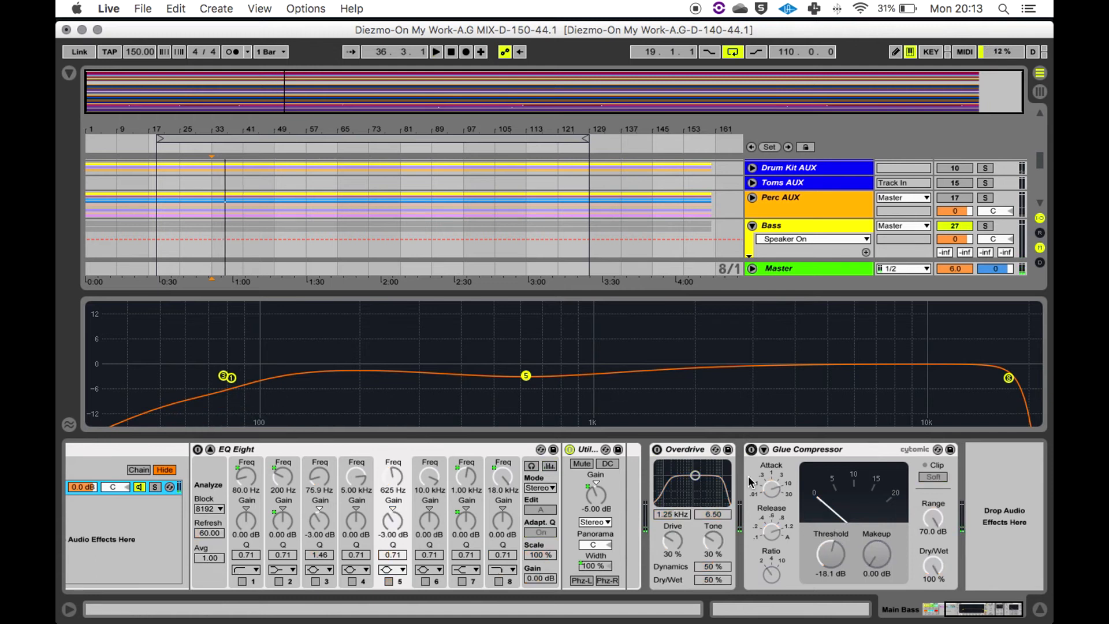
Play the bass with its effects bypassed, and switch EQ Eight, Overdrive and Glue Compressor back on to hear the processed sound
{"action": "key", "text": "space"}
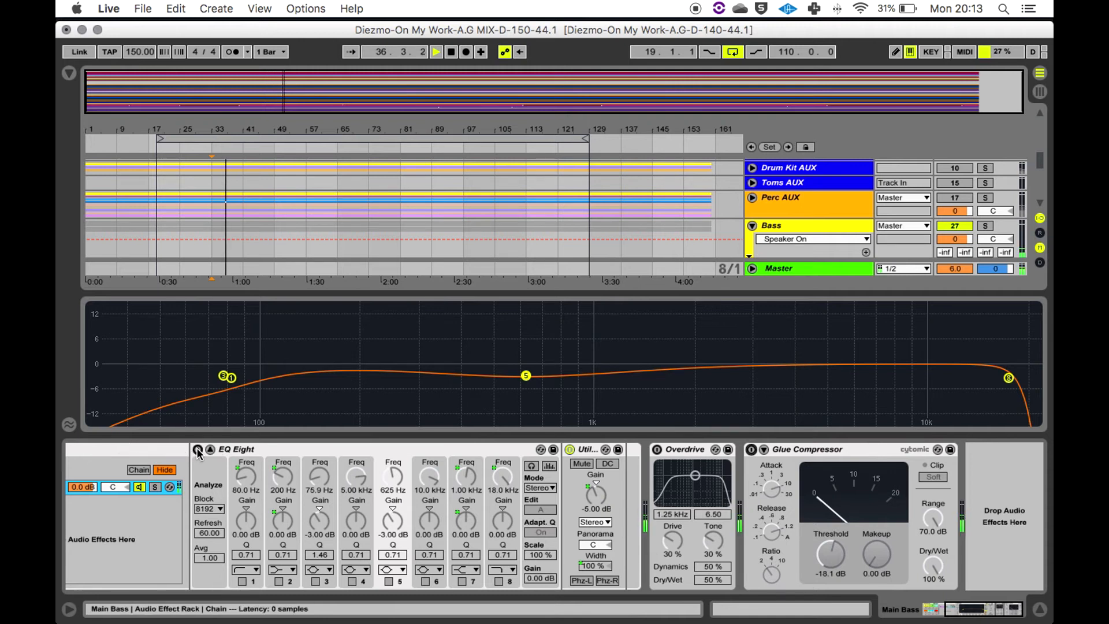
{"action": "key", "text": "space"}
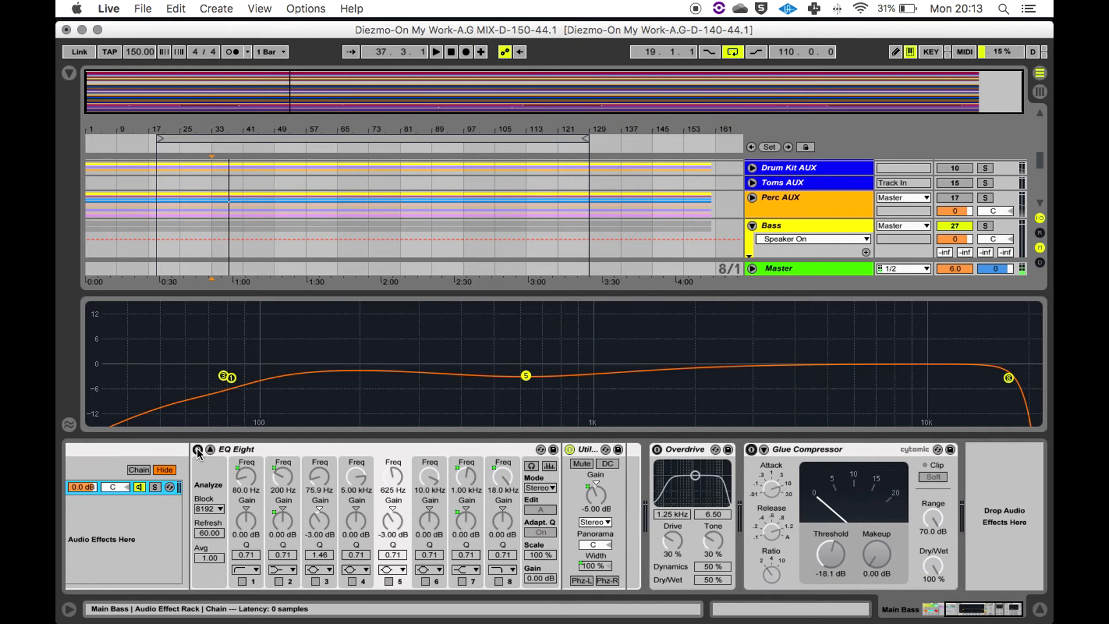
{"action": "left_click", "coordinate": [197, 450]}
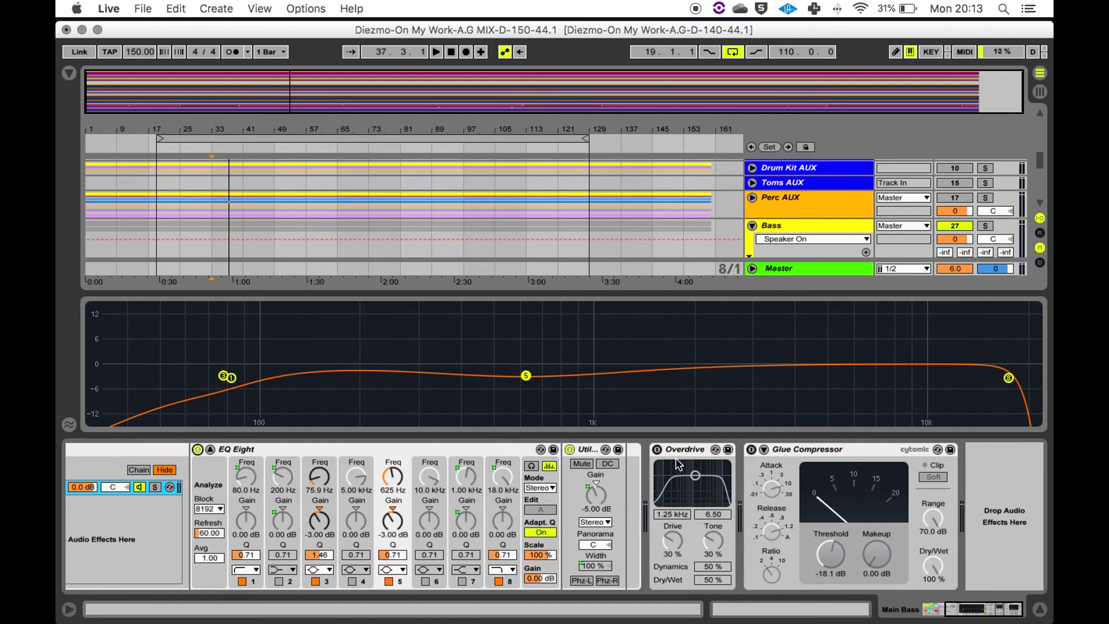
{"action": "left_click", "coordinate": [657, 449]}
{"action": "left_click", "coordinate": [750, 449]}
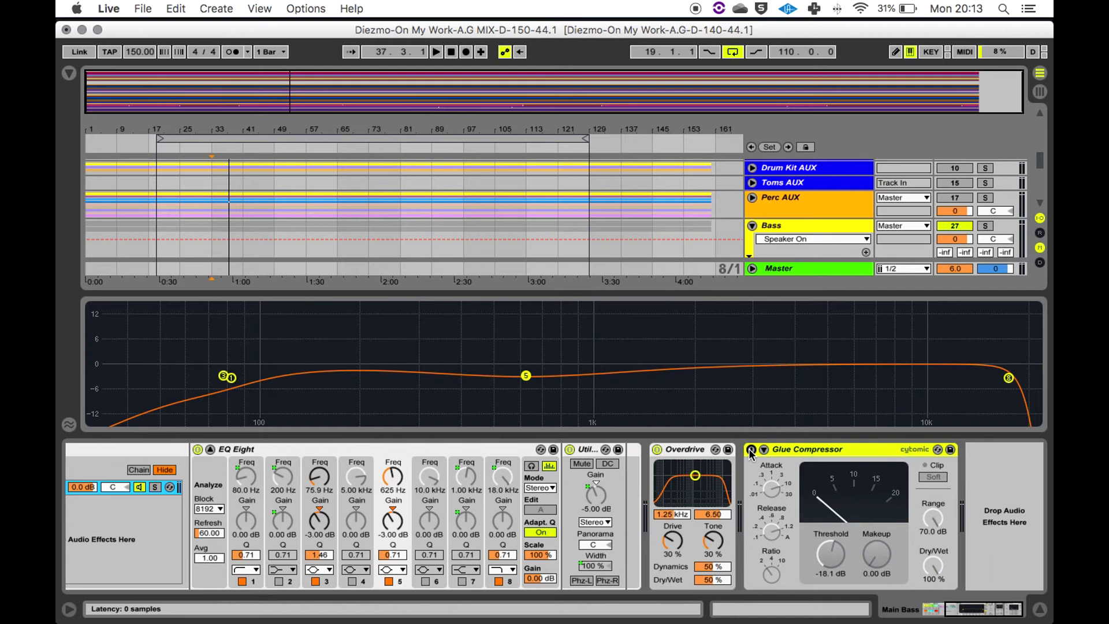
{"action": "key", "text": "space"}
Activate the 808 track in the Bass group, open its device chain from the start of the rack, and play it unprocessed
{"action": "key", "text": "super+alt+l"}
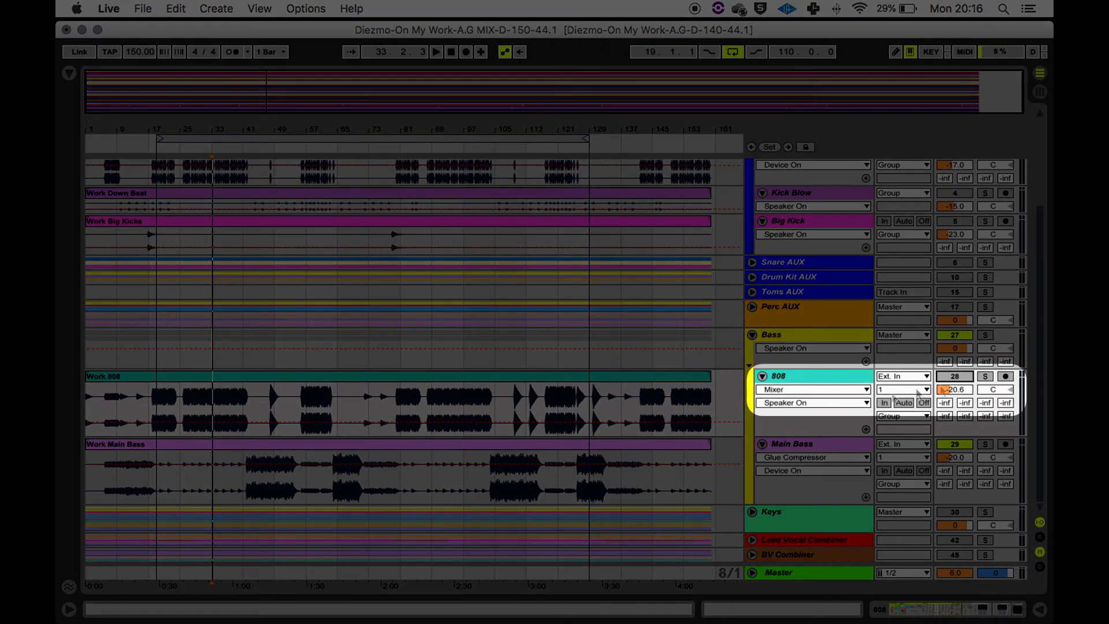
{"action": "left_click", "coordinate": [955, 377]}
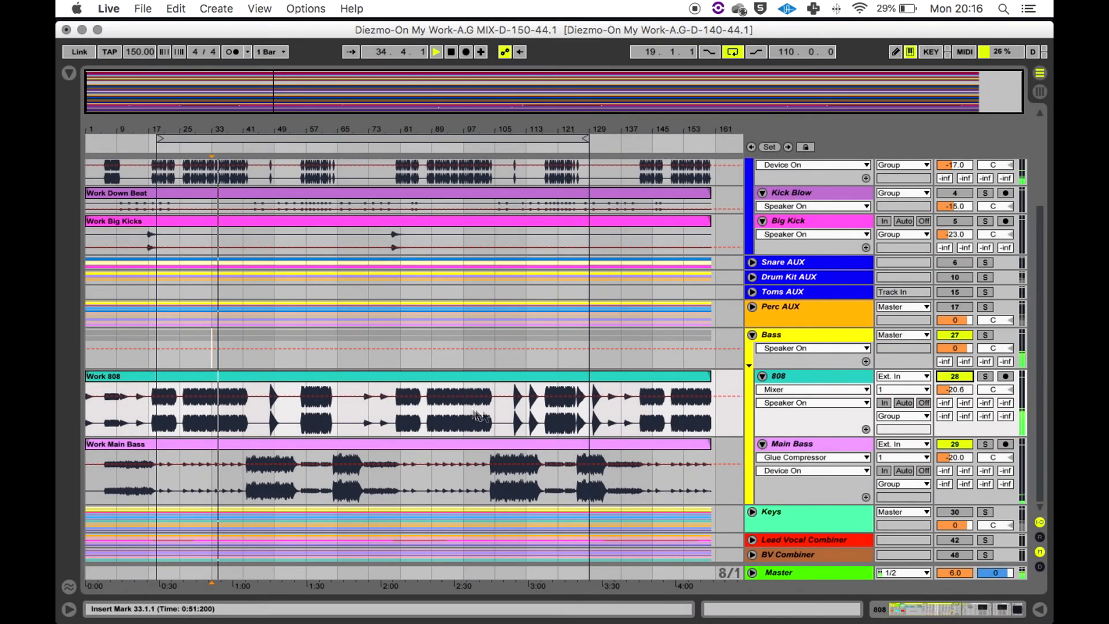
{"action": "double_click", "coordinate": [783, 375]}
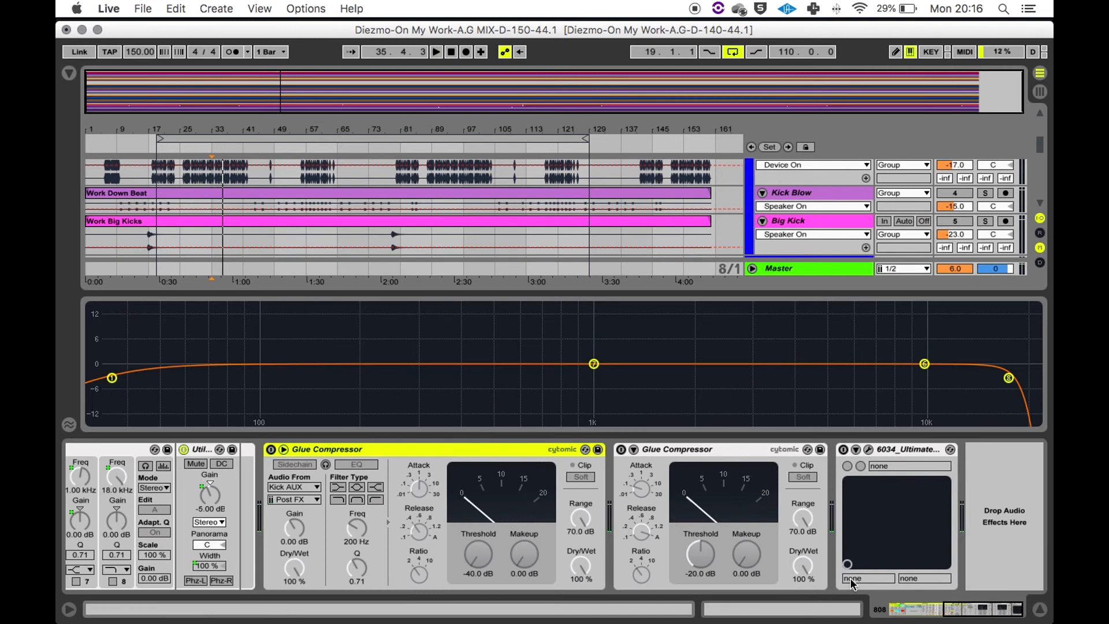
{"action": "left_click", "coordinate": [903, 611]}
{"action": "key", "text": "space"}
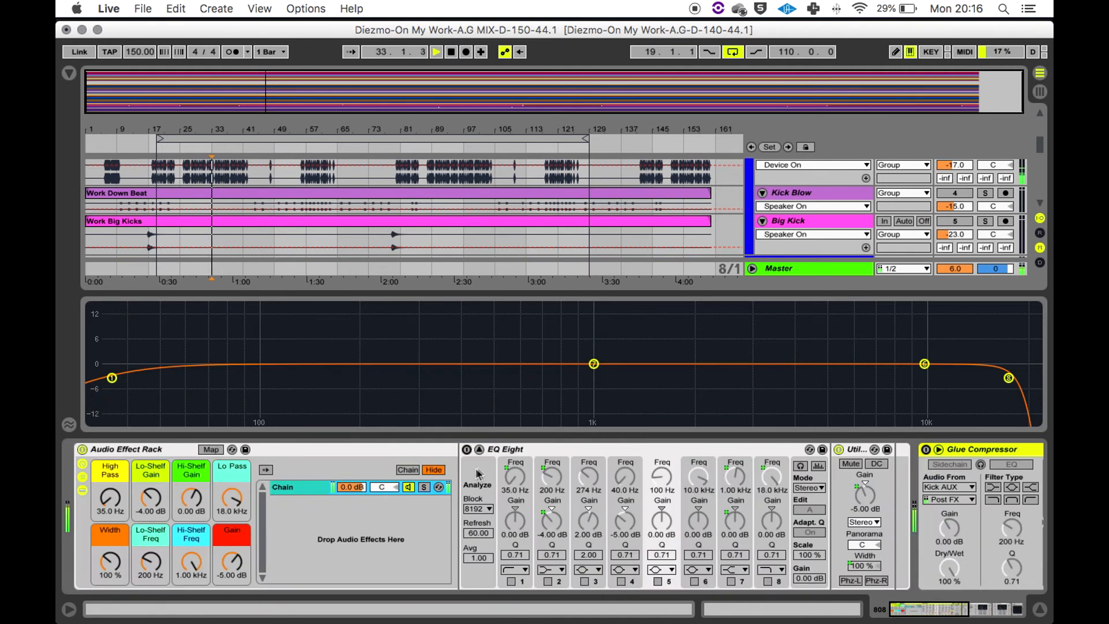
Switch on the 808's EQ Eight and play the track to examine its low-end spectrum
{"action": "left_click", "coordinate": [467, 450]}
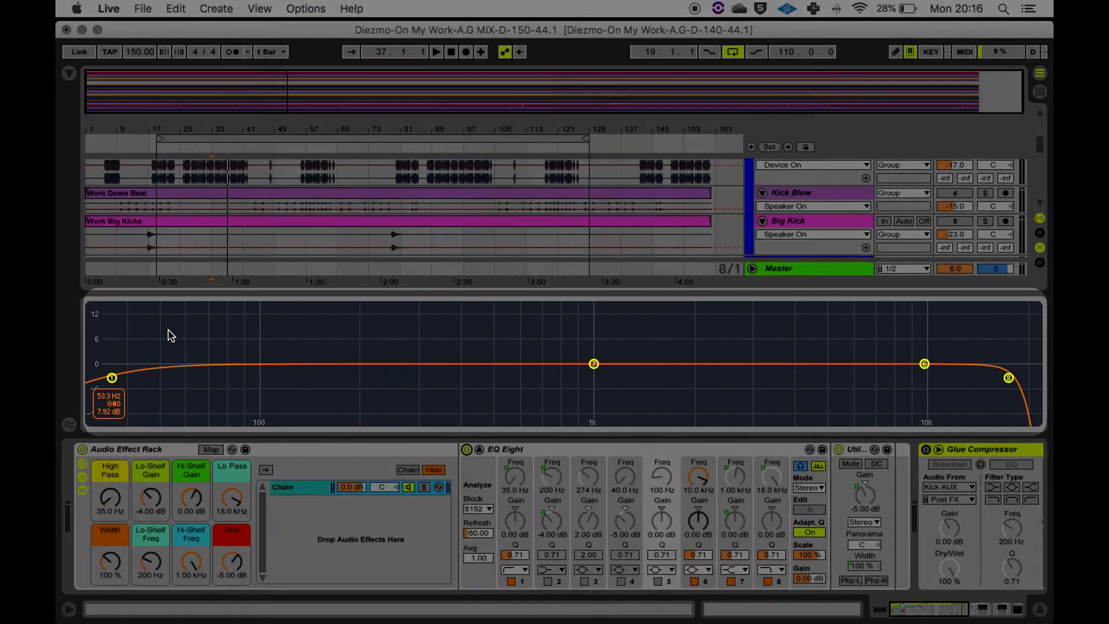
{"action": "key", "text": "space"}
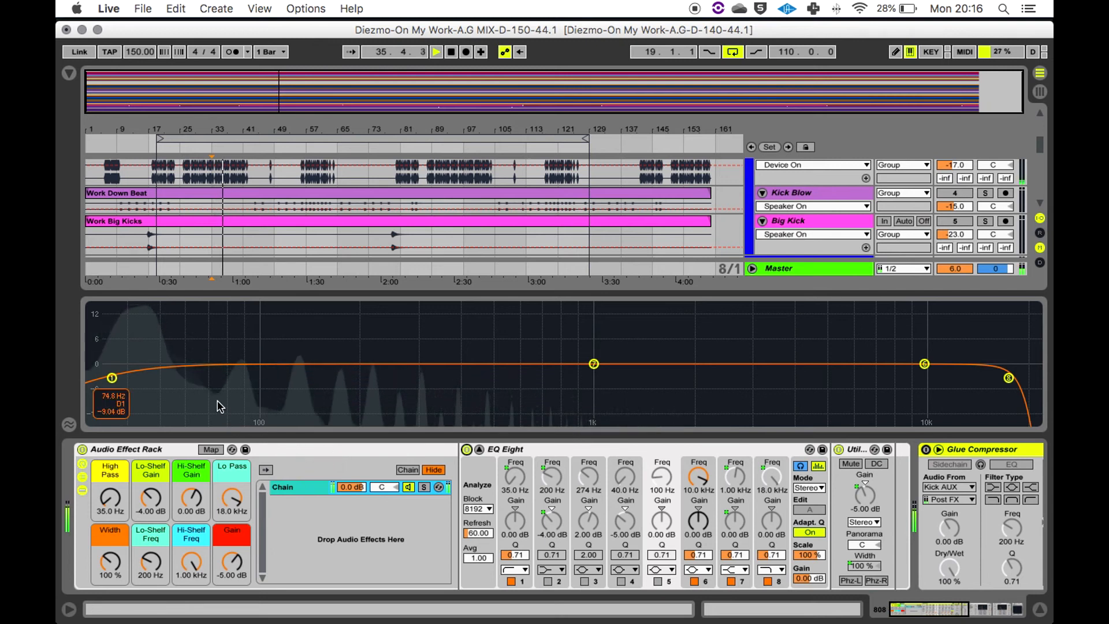
{"action": "key", "text": "space"}
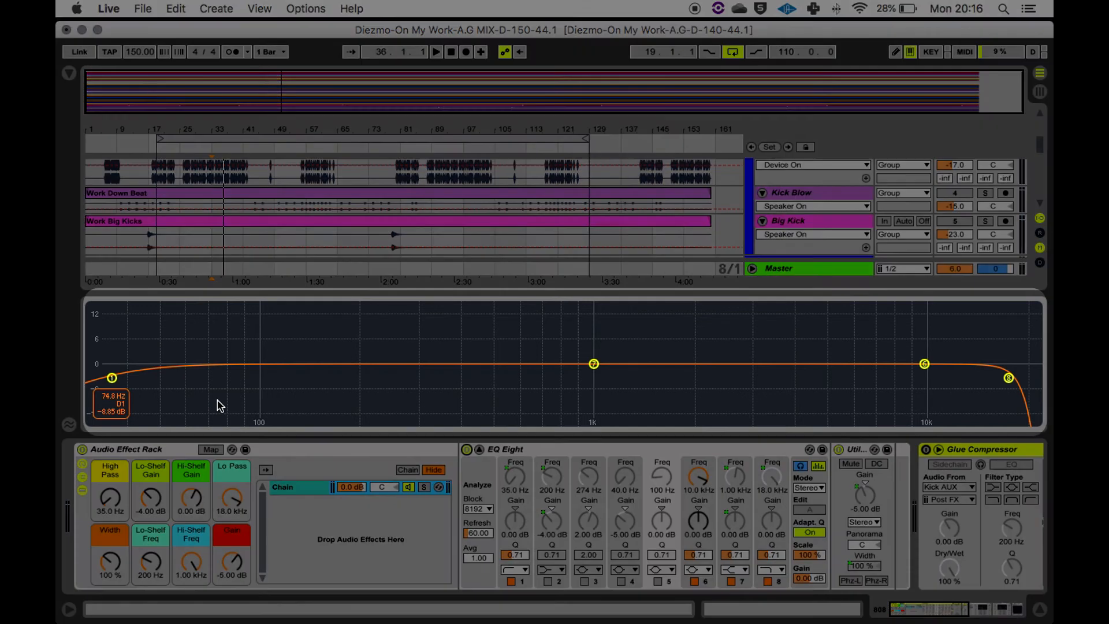
{"action": "key", "text": "space"}
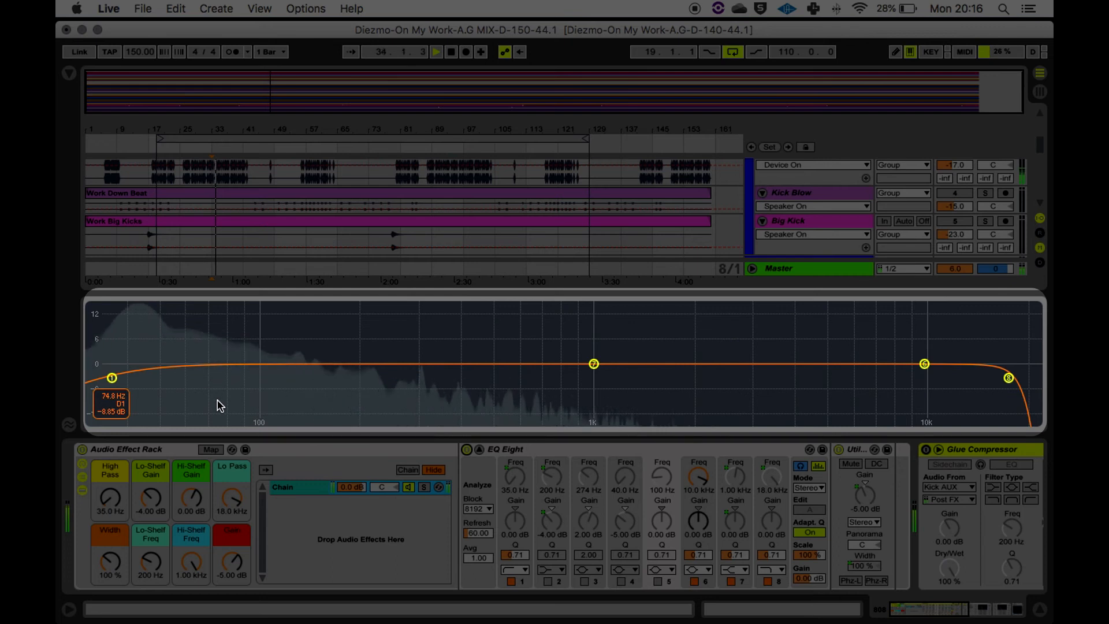
{"action": "key", "text": "space"}
Enable band 4 of the 808's EQ Eight for a -5 dB cut at 40 Hz and audition it
{"action": "left_click", "coordinate": [622, 582]}
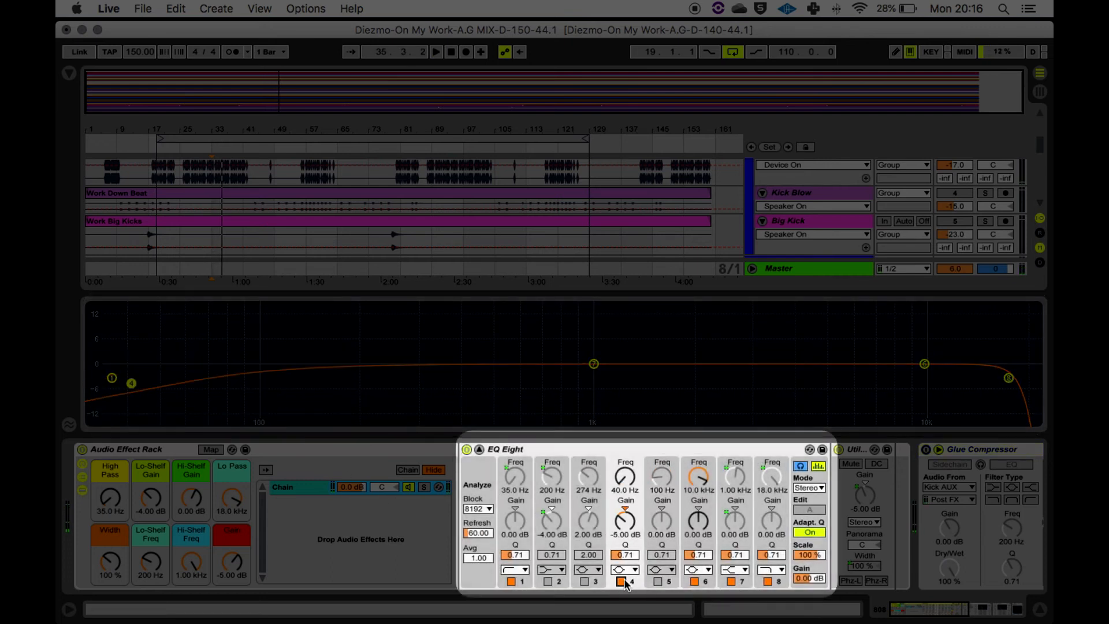
{"action": "key", "text": "space"}
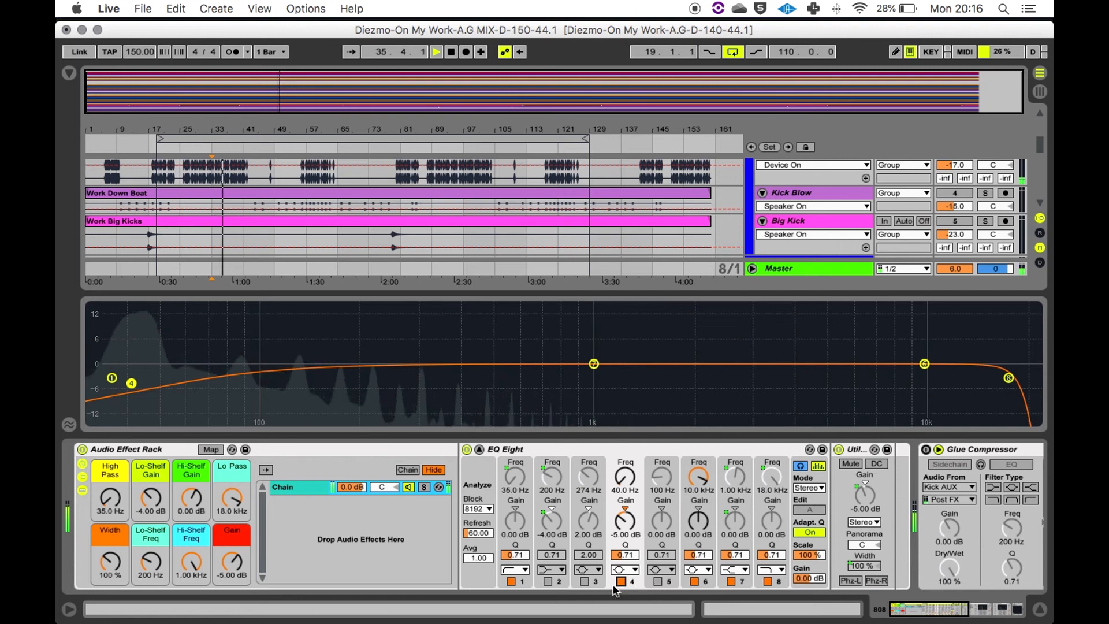
{"action": "key", "text": "space"}
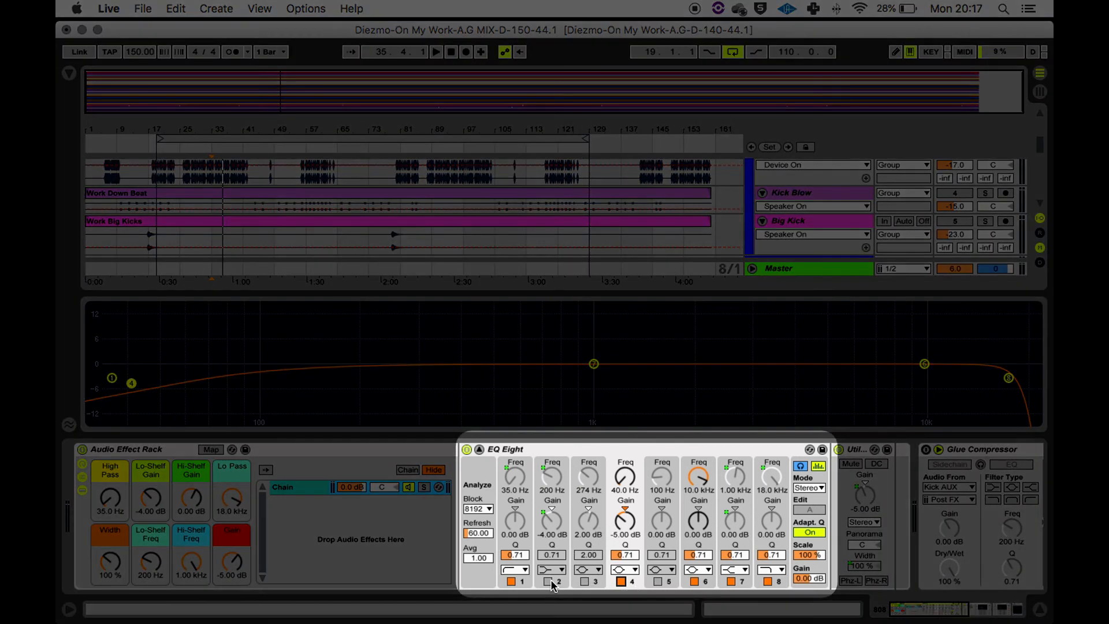
Enable band 2 of the 808's EQ Eight, a -4 dB low shelf at 200 Hz, and audition it
{"action": "left_click", "coordinate": [549, 581]}
{"action": "key", "text": "space"}
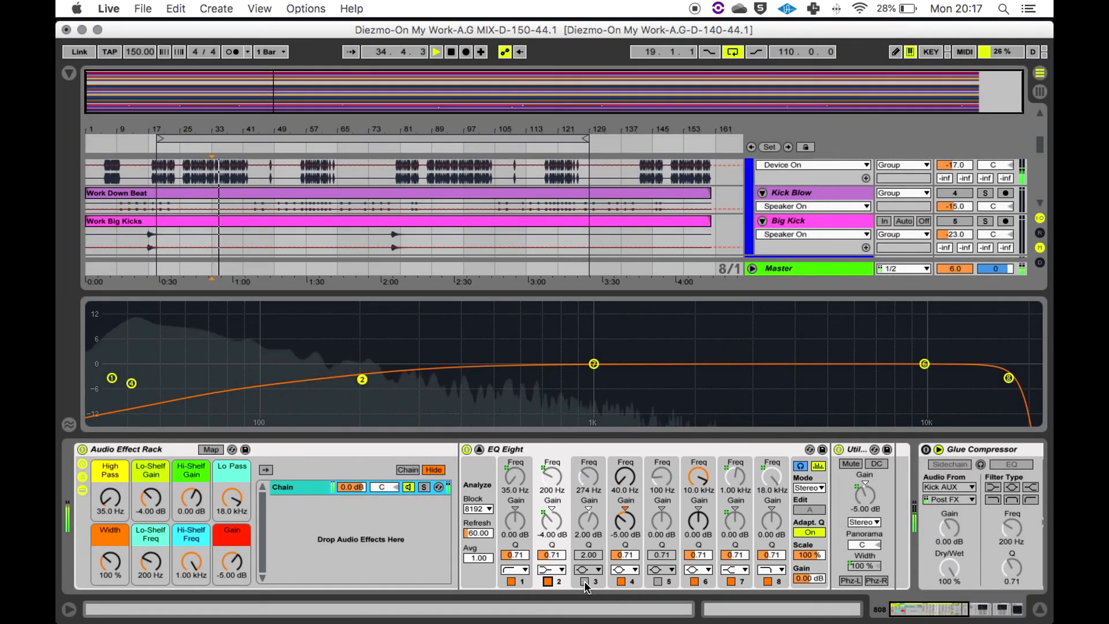
{"action": "key", "text": "space"}
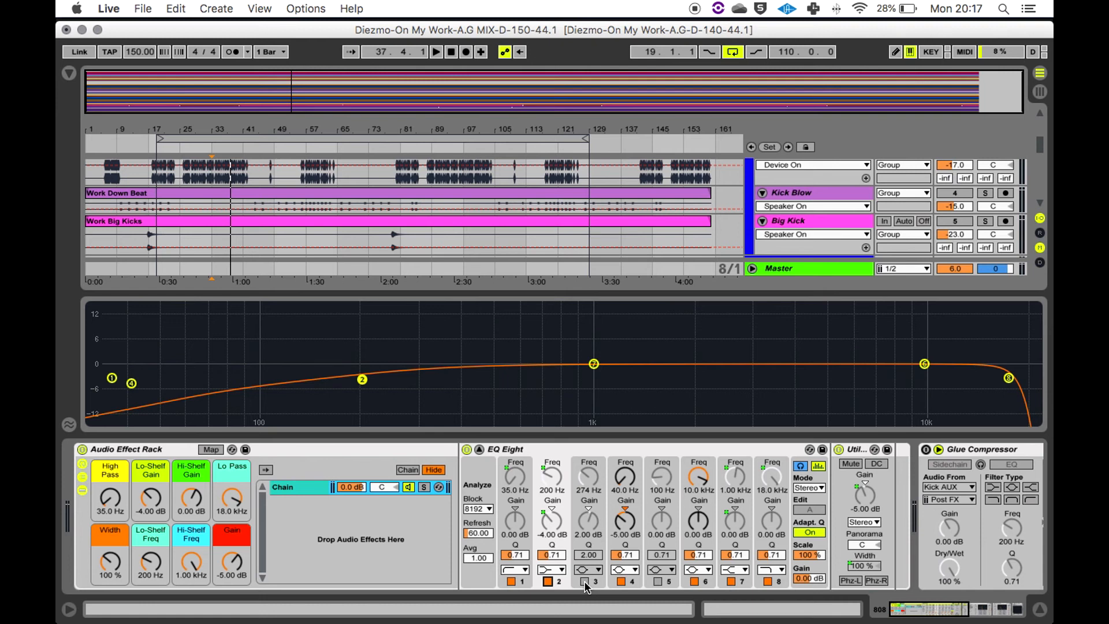
{"action": "key", "text": "space"}
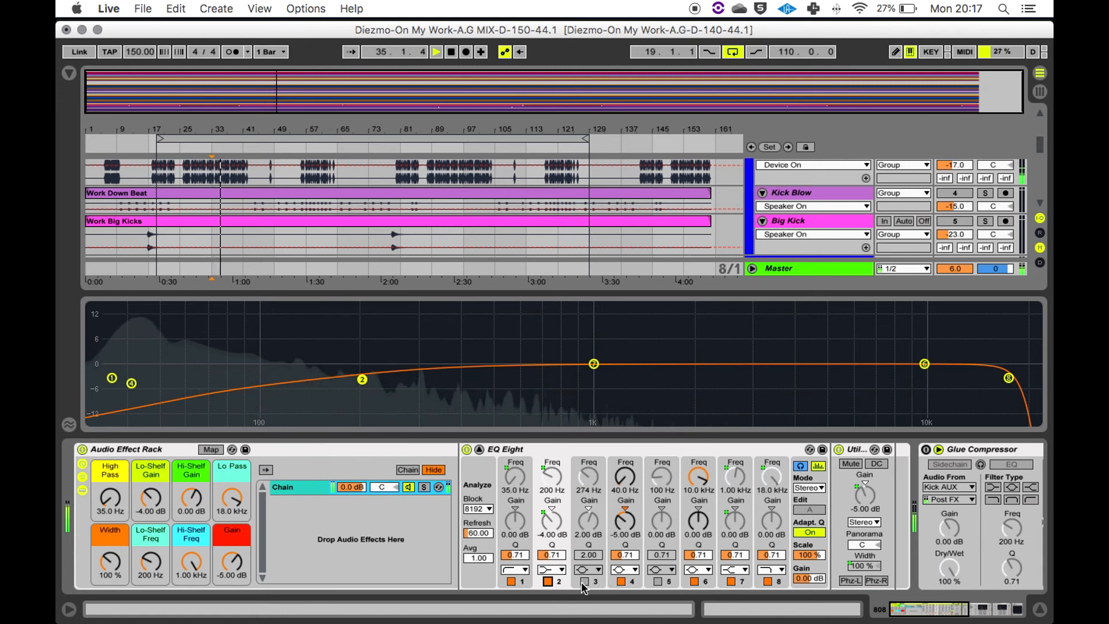
{"action": "key", "text": "space"}
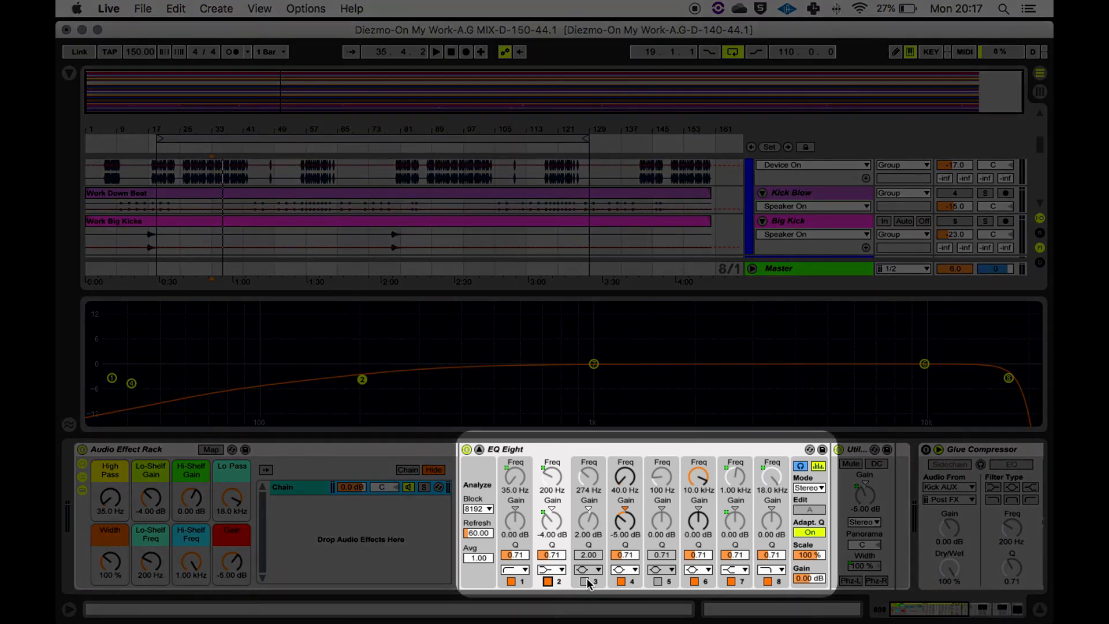
Enable band 3 of the 808's EQ Eight for a 2 dB boost at 274 Hz and audition it
{"action": "left_click", "coordinate": [586, 581]}
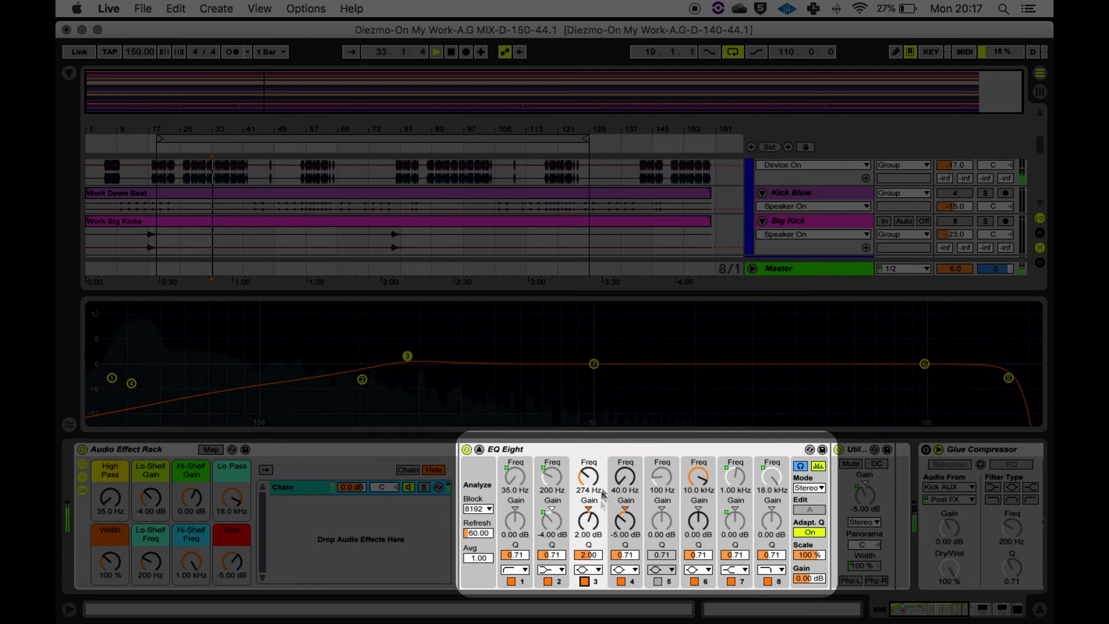
{"action": "key", "text": "space"}
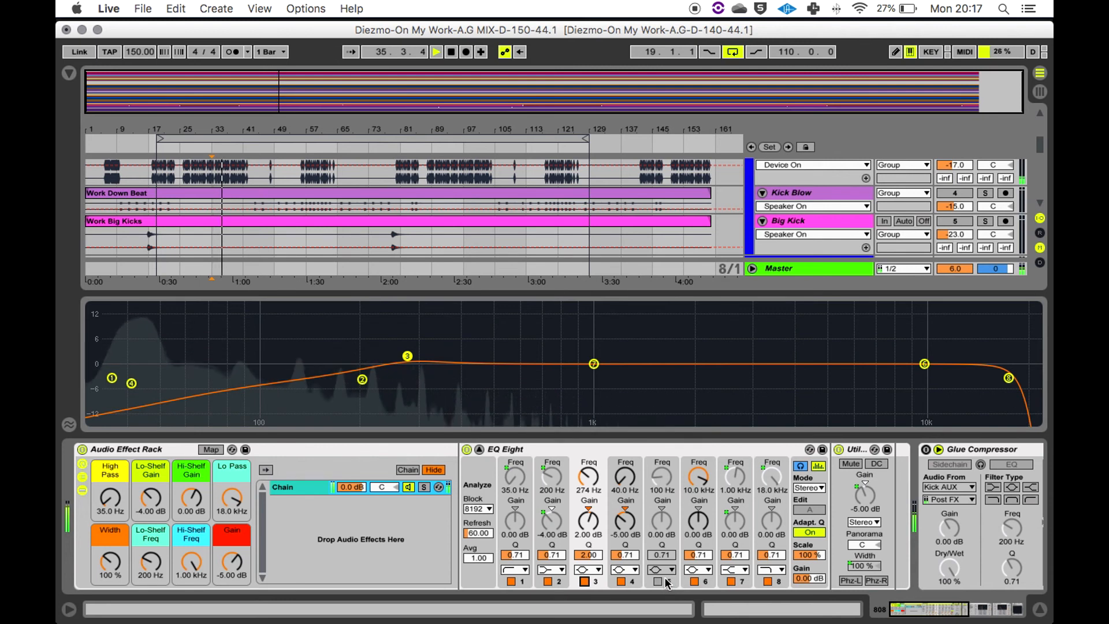
{"action": "key", "text": "space"}
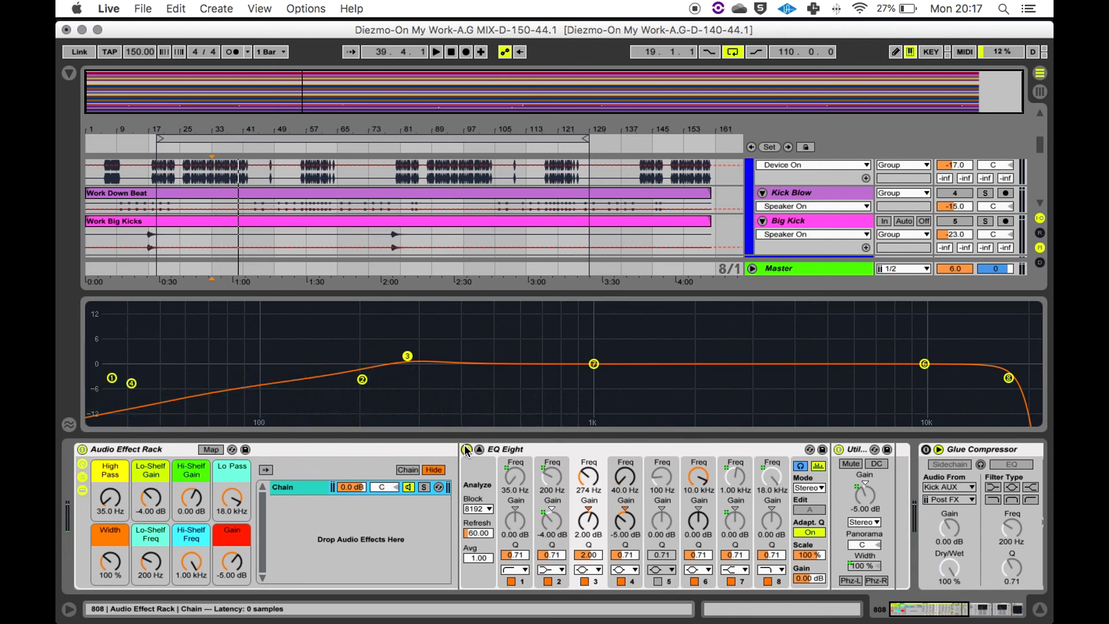
Compare the playing 808 with its EQ Eight bypassed and active, leaving the EQ switched on
{"action": "left_click", "coordinate": [467, 449]}
{"action": "key", "text": "space"}
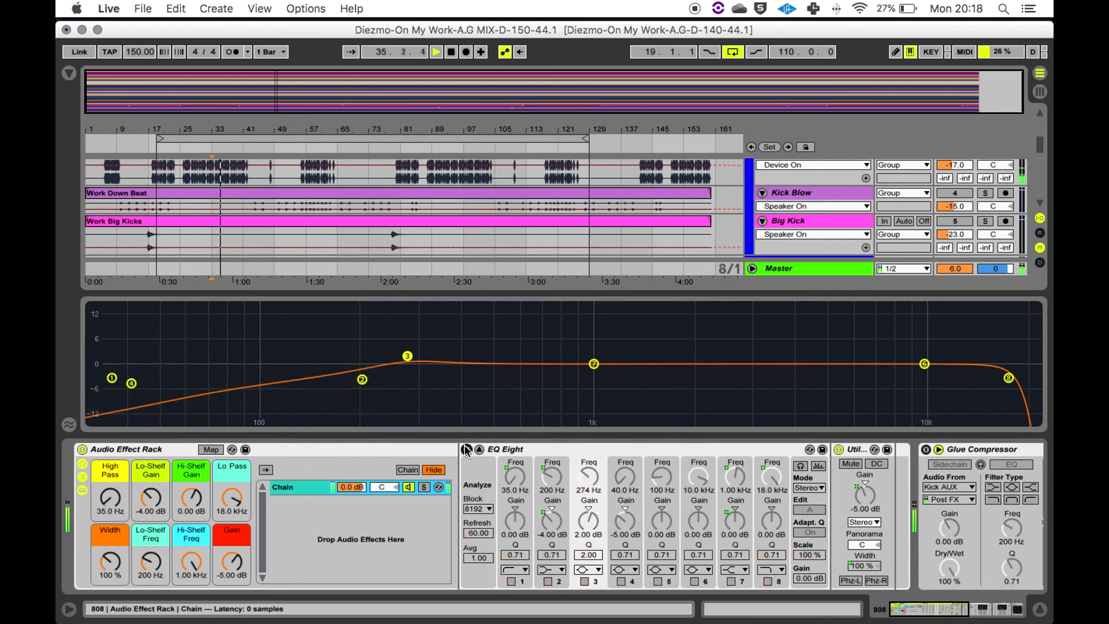
{"action": "left_click", "coordinate": [466, 449]}
{"action": "key", "text": "space"}
{"action": "left_click_drag", "start_coordinate": [977, 609], "coordinate": [1005, 610]}
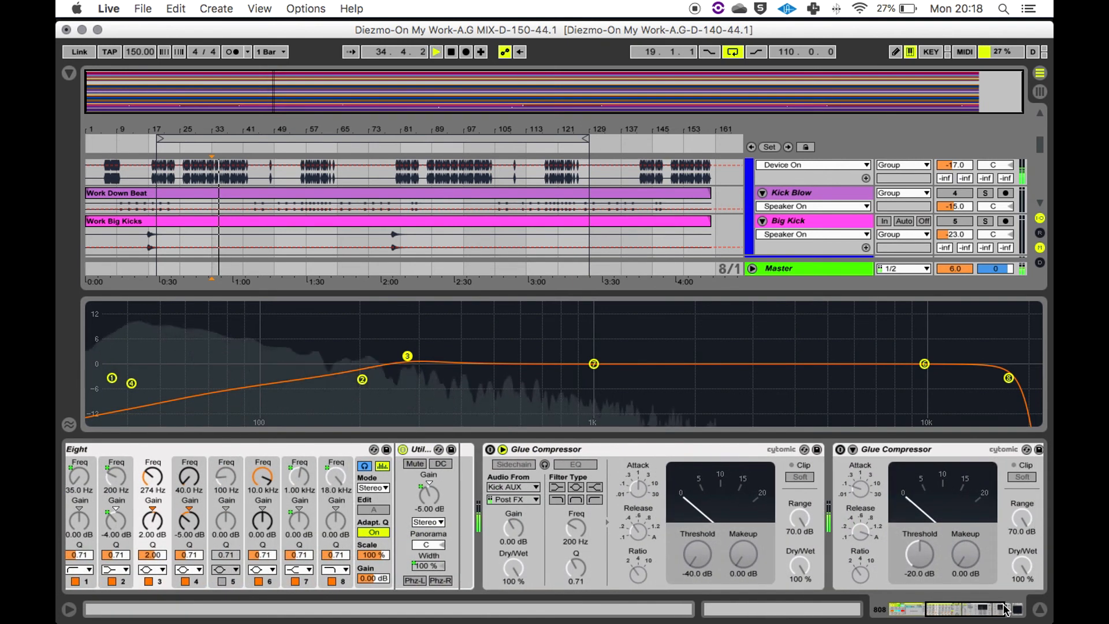
Enable the 808's first Glue Compressor, sidechained from Kick AUX with a -40 dB threshold, and audition it
{"action": "key", "text": "space"}
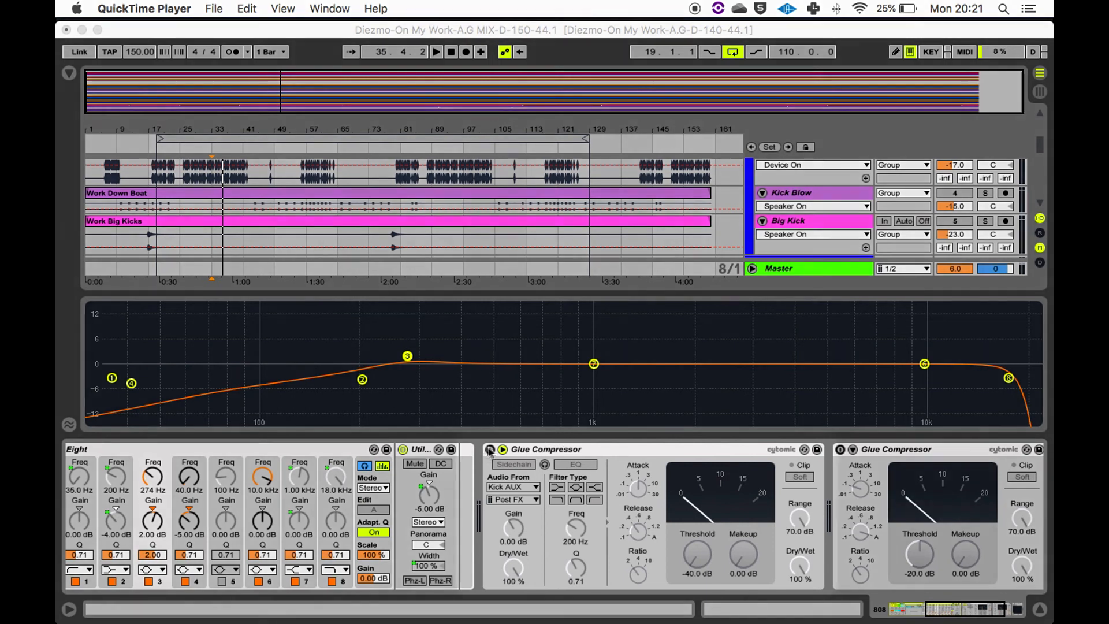
{"action": "left_click", "coordinate": [489, 449]}
{"action": "left_click", "coordinate": [495, 463]}
{"action": "key", "text": "space"}
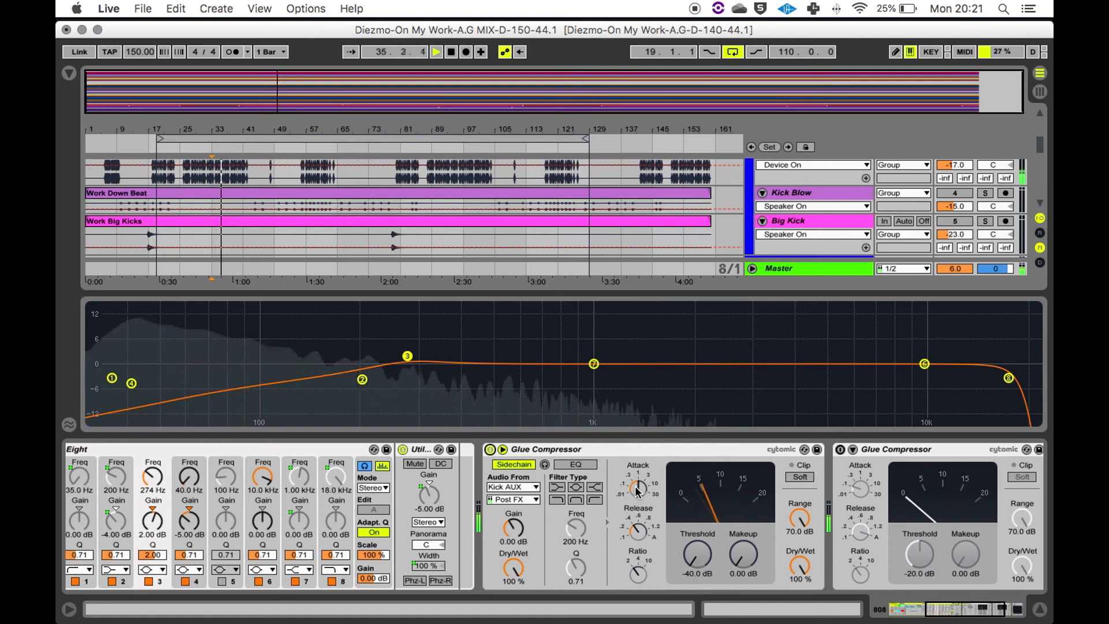
{"action": "key", "text": "space"}
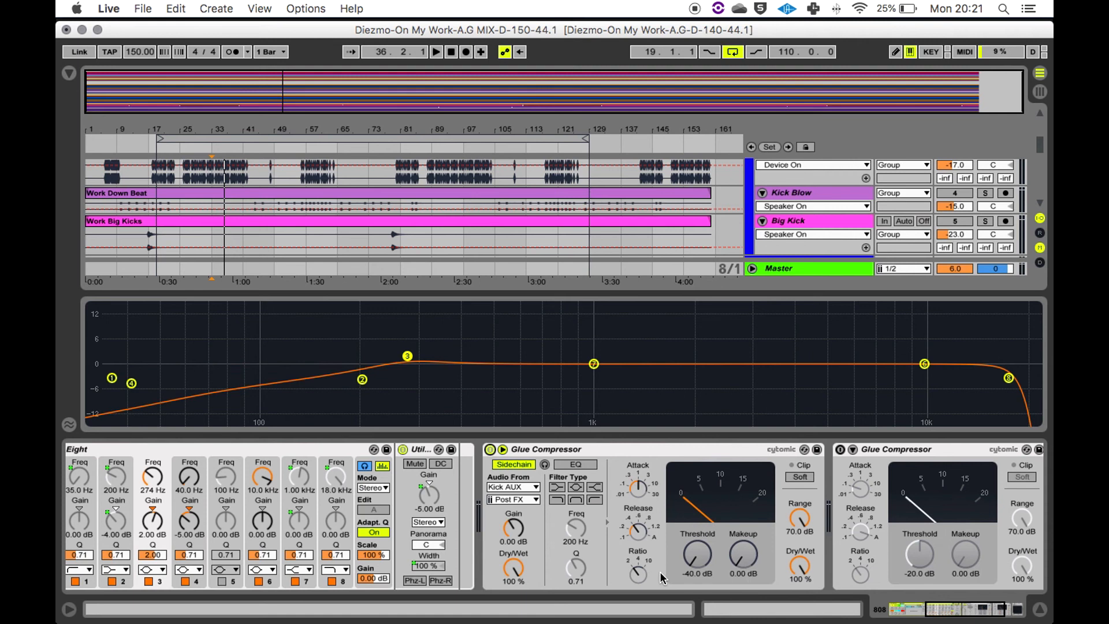
{"action": "key", "text": "space"}
{"action": "key", "text": "space"}
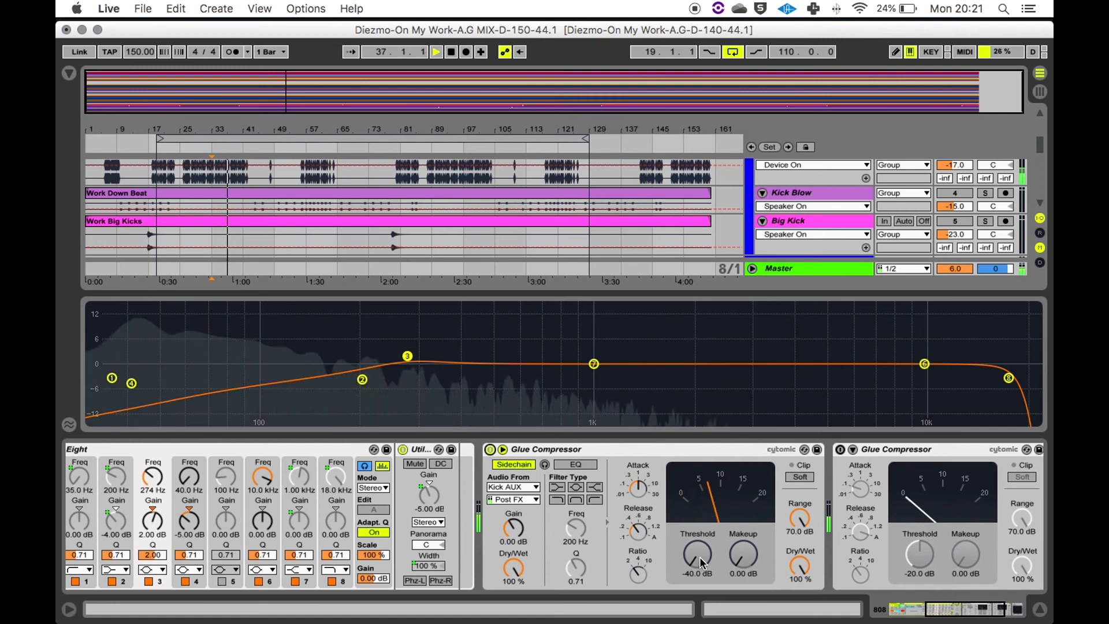
{"action": "key", "text": "space"}
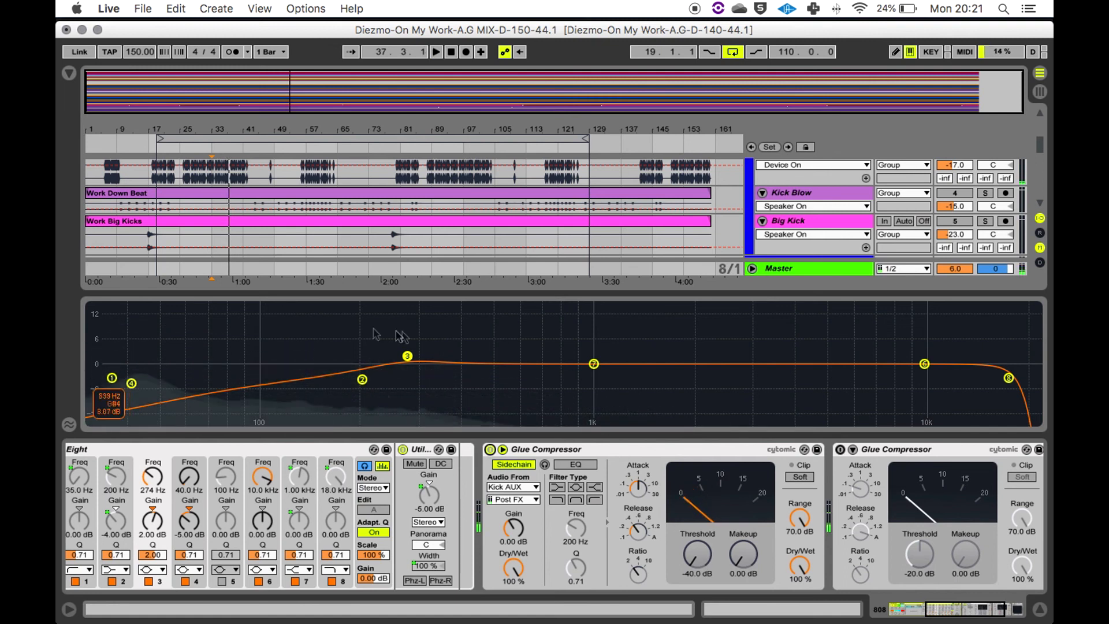
Compare the 808 with the sidechained Glue Compressor bypassed and active, leaving the compressor switched on
{"action": "left_click", "coordinate": [490, 450]}
{"action": "key", "text": "space"}
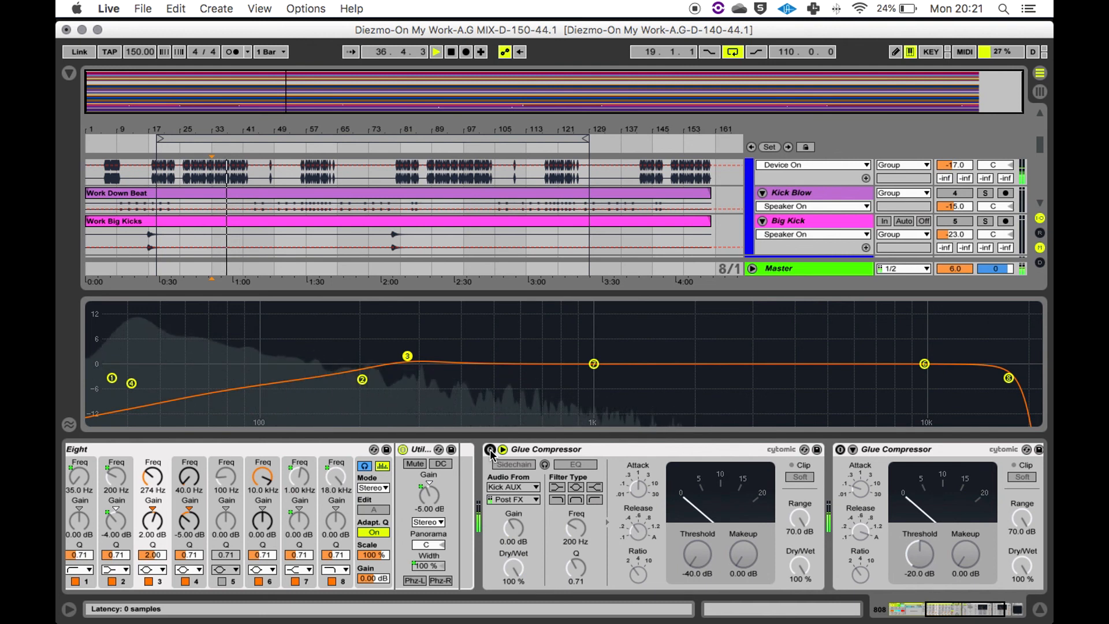
{"action": "key", "text": "space"}
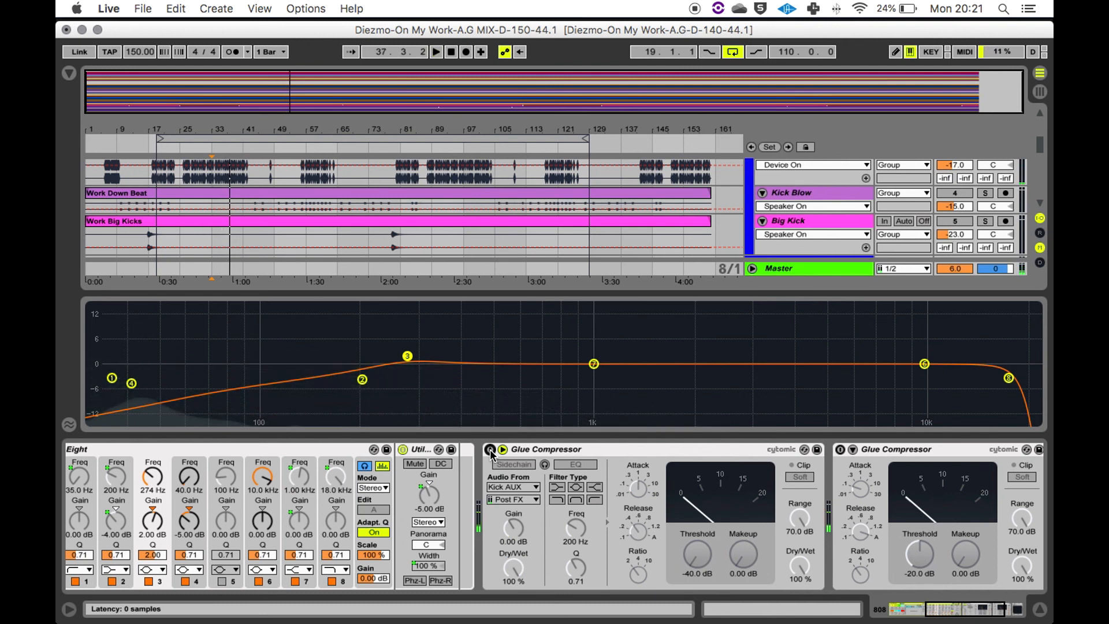
{"action": "left_click", "coordinate": [489, 449]}
{"action": "key", "text": "space"}
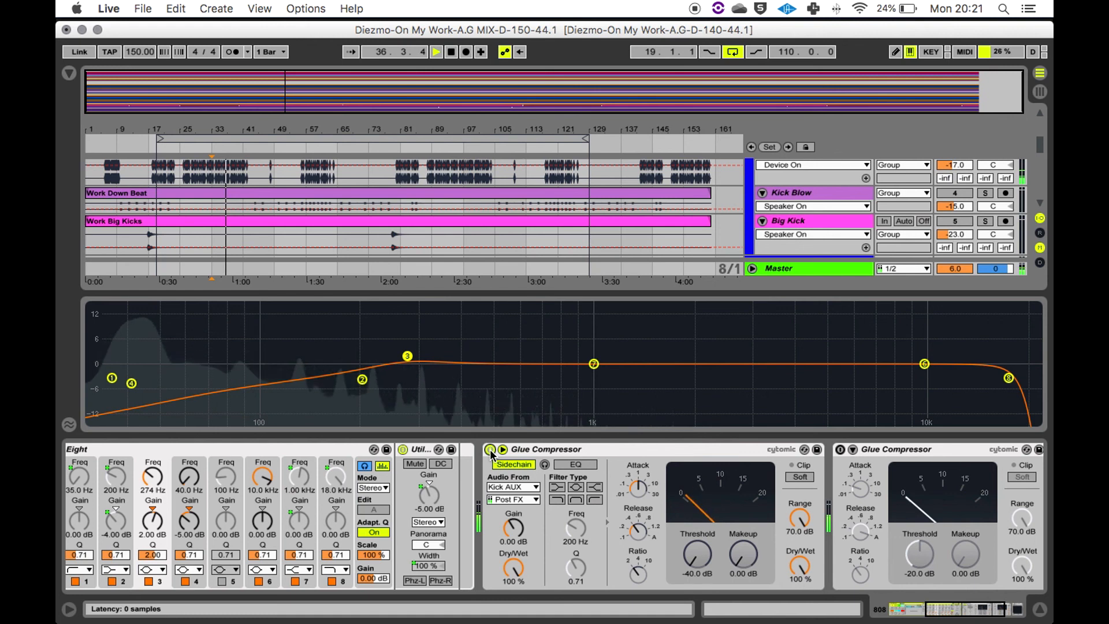
{"action": "key", "text": "space"}
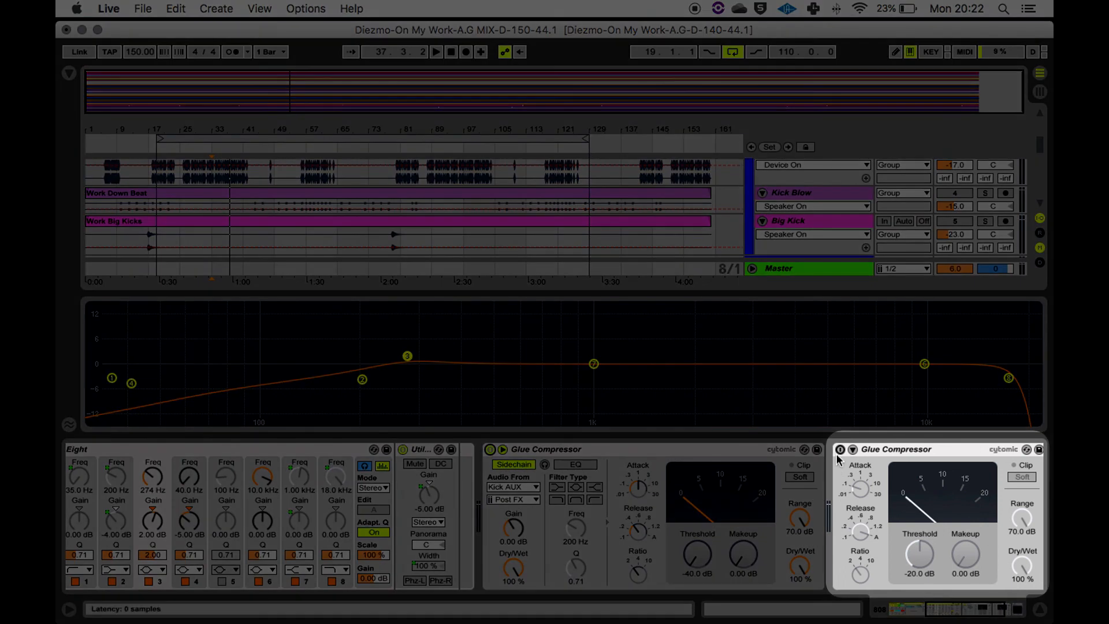
Enable the 808's second Glue Compressor with its -20 dB threshold and audition it
{"action": "left_click", "coordinate": [842, 450]}
{"action": "key", "text": "space"}
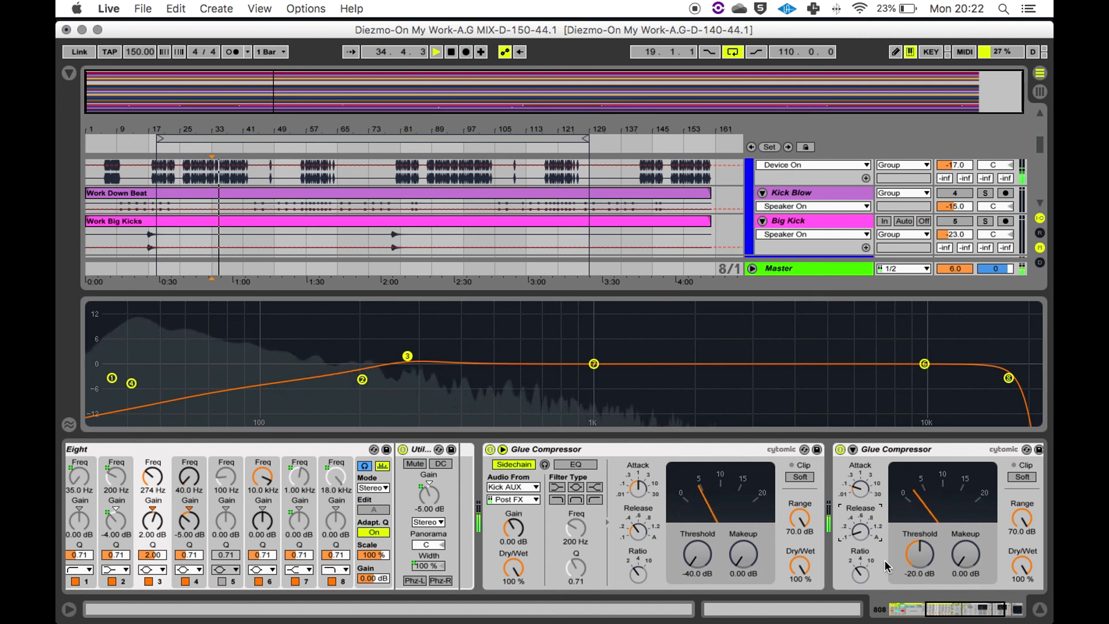
{"action": "key", "text": "space"}
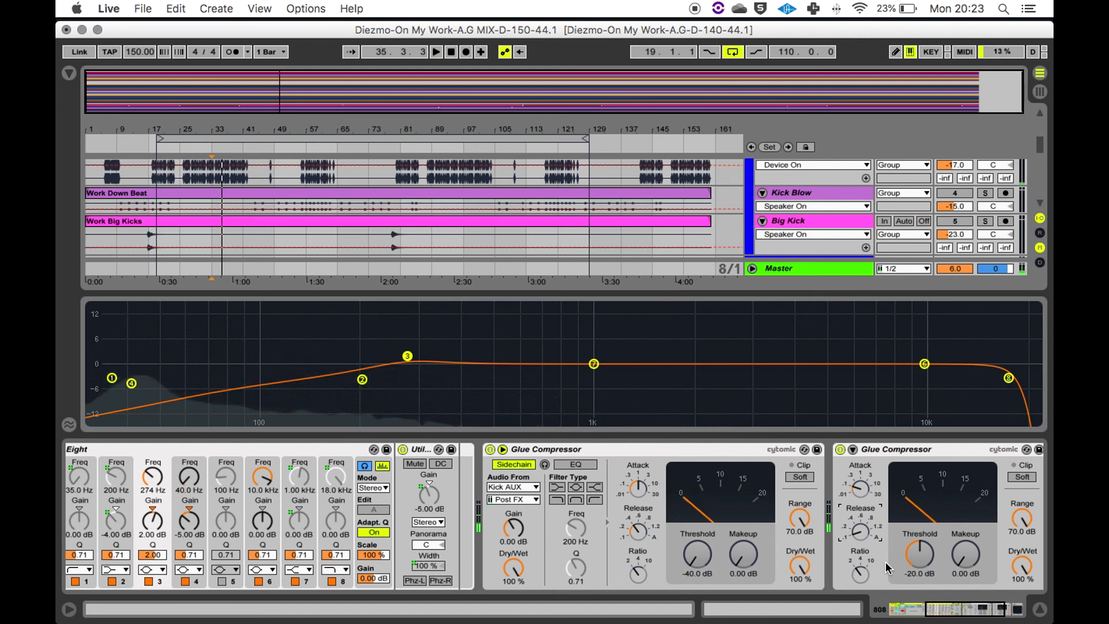
Compare the 808 with the second Glue Compressor bypassed and active, leaving it switched on
{"action": "key", "text": "space"}
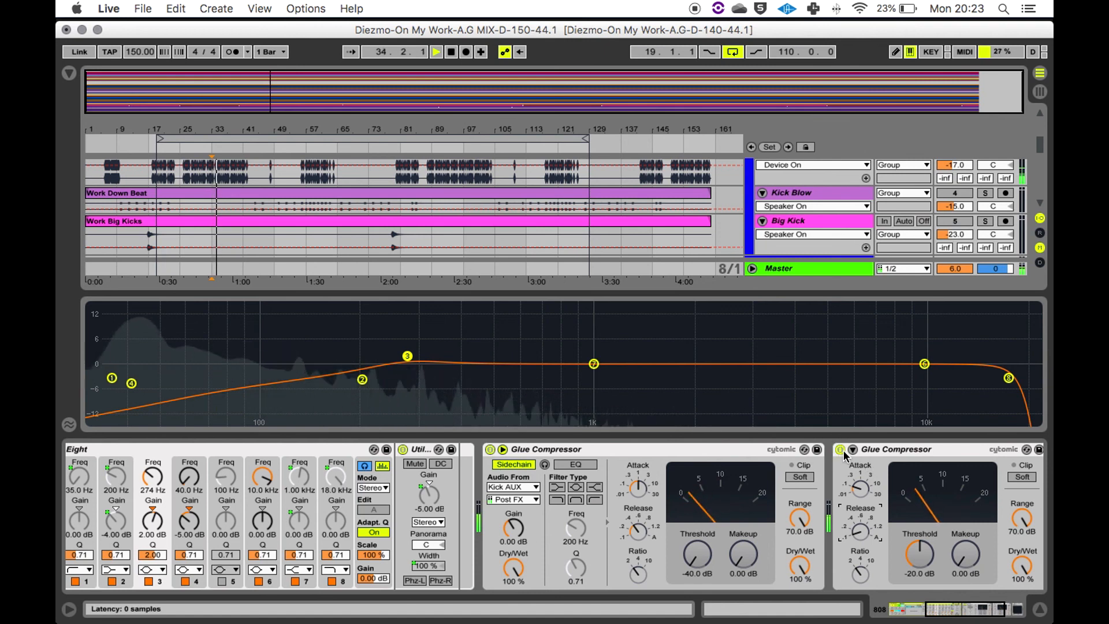
{"action": "left_click", "coordinate": [843, 450]}
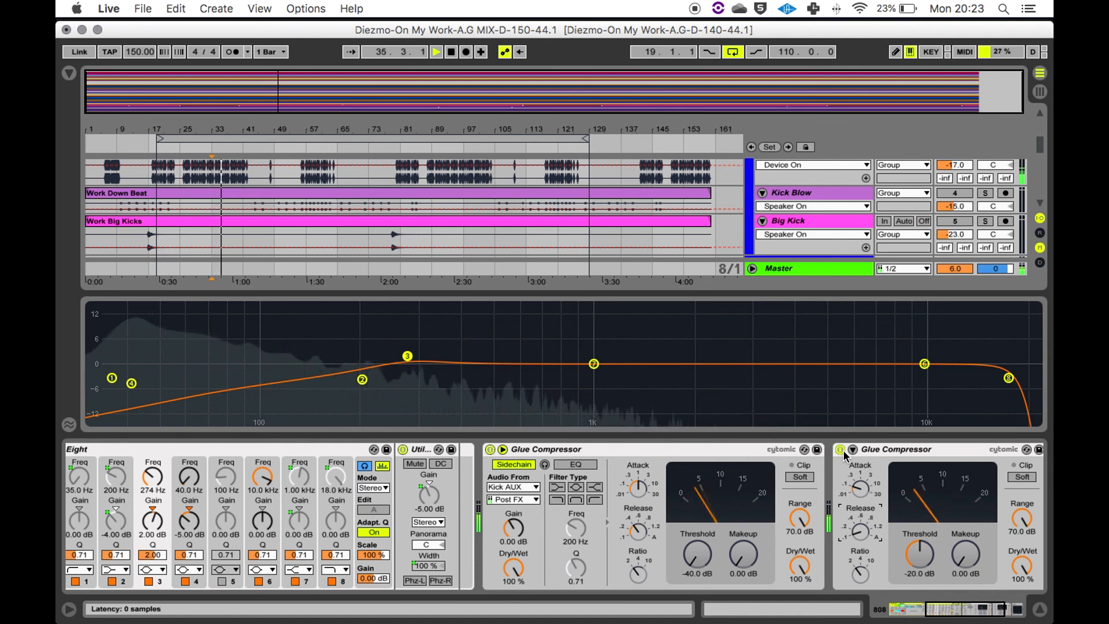
{"action": "key", "text": "space"}
{"action": "key", "text": "space"}
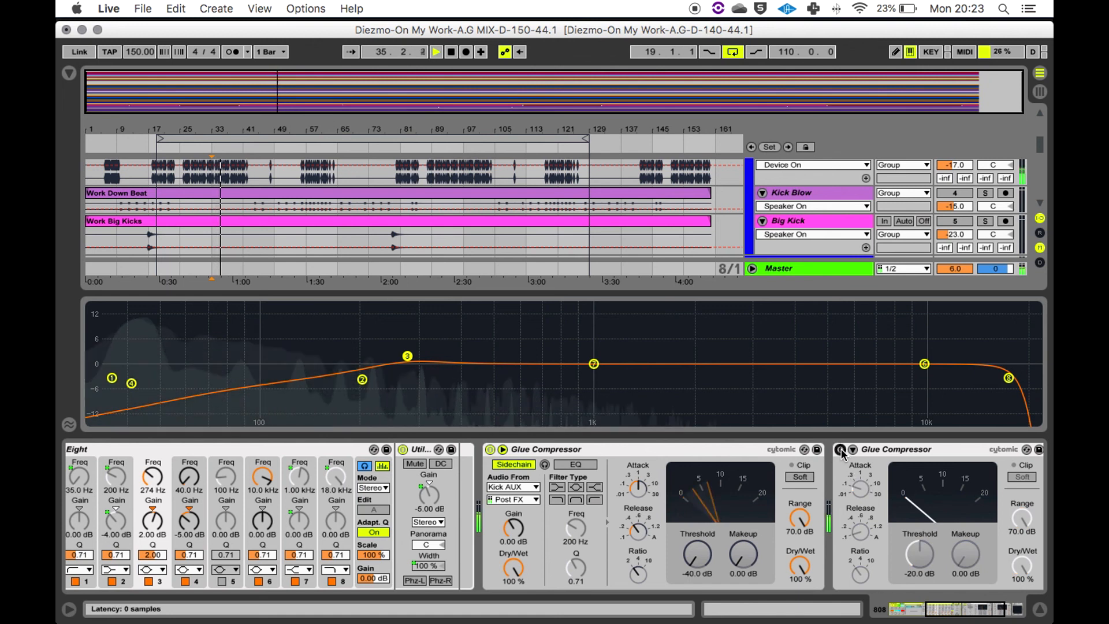
{"action": "key", "text": "space"}
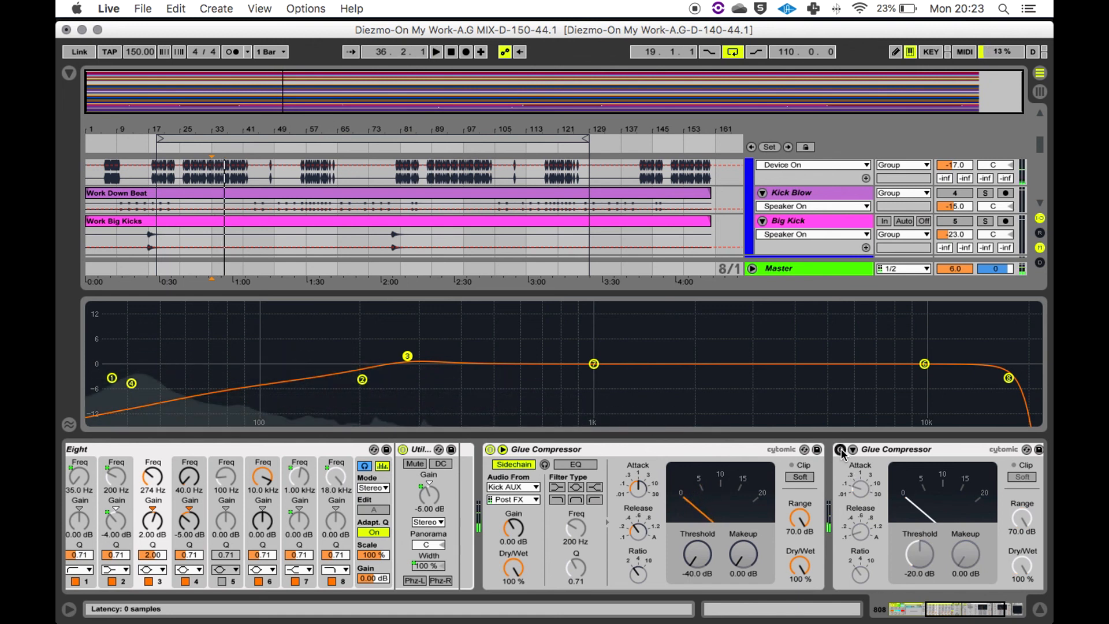
{"action": "left_click", "coordinate": [841, 449]}
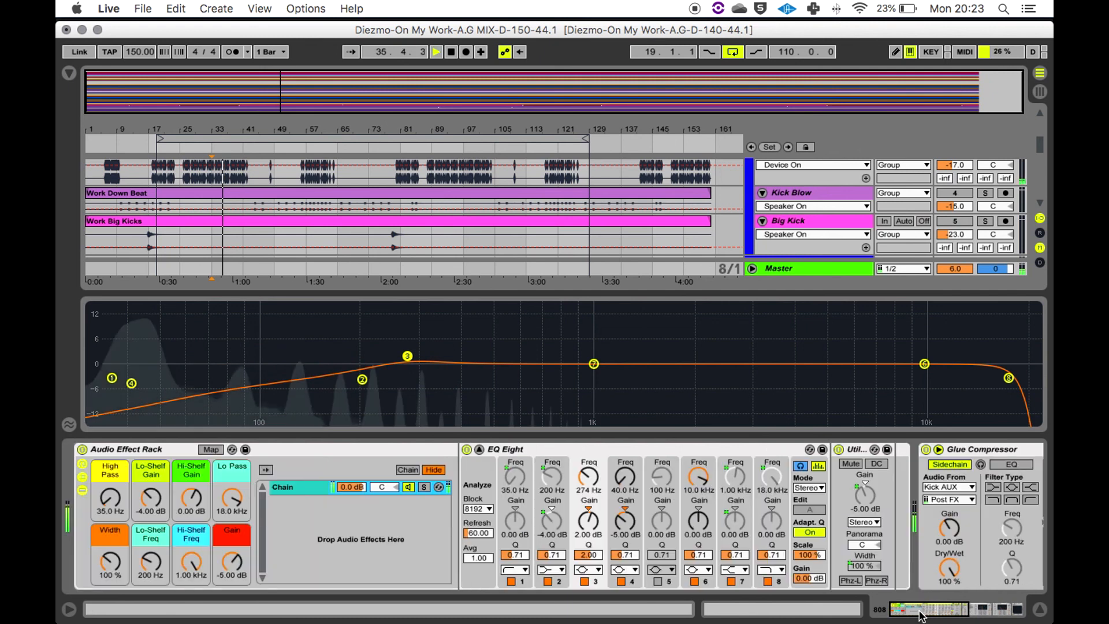
Compare the 808 with its EQ Eight and Glue Compressors bypassed and active together, leaving the whole chain switched on
{"action": "left_click_drag", "start_coordinate": [918, 610], "coordinate": [936, 617]}
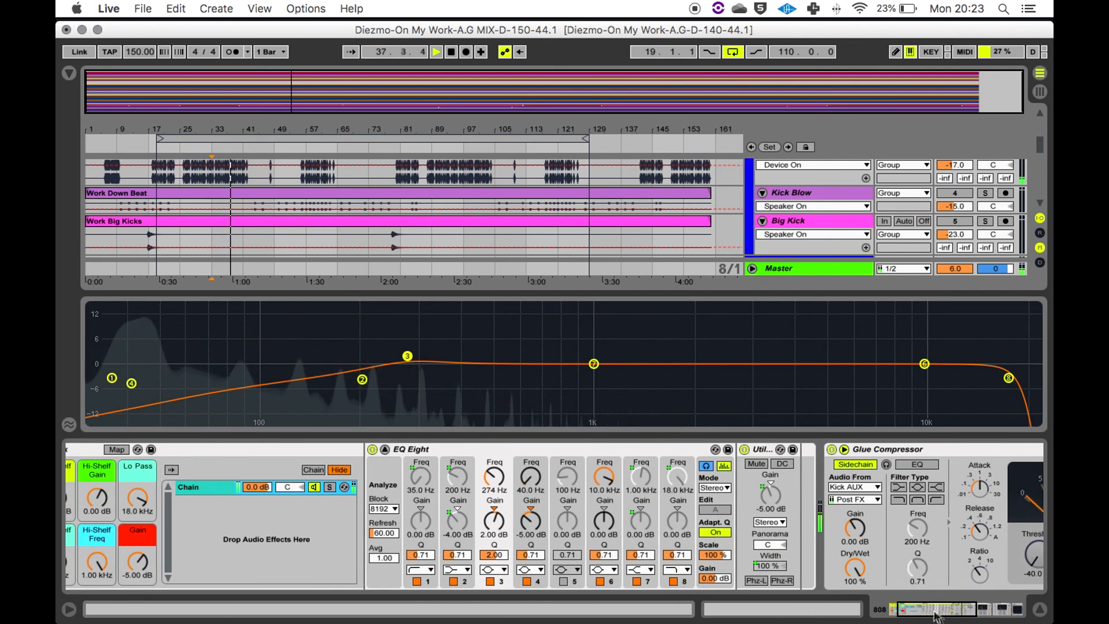
{"action": "key", "text": "space"}
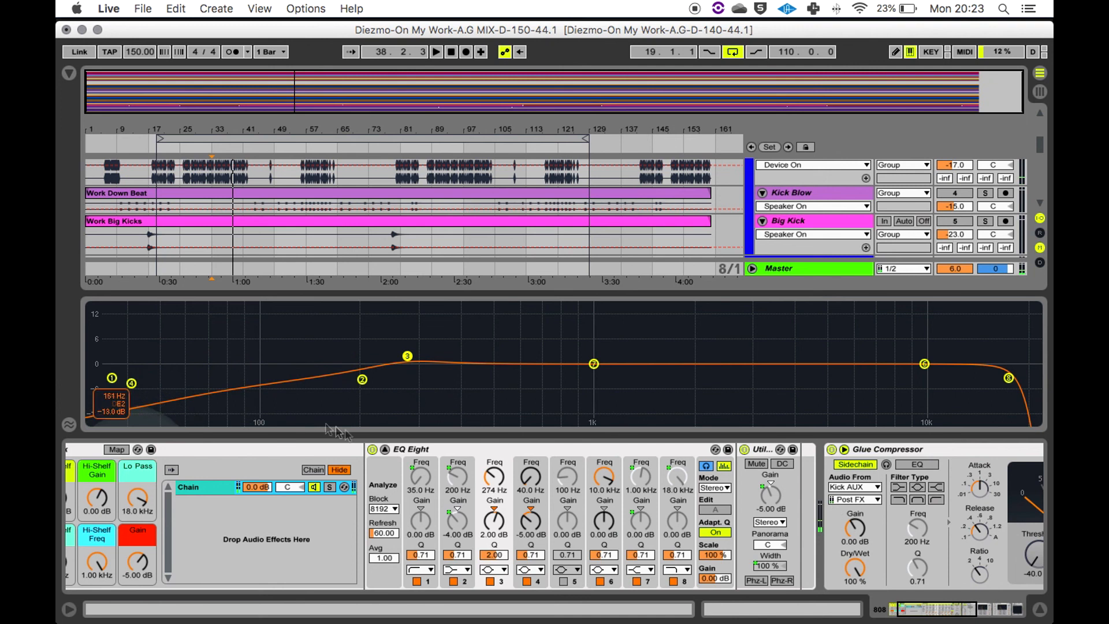
{"action": "left_click", "coordinate": [373, 449]}
{"action": "key", "text": "space"}
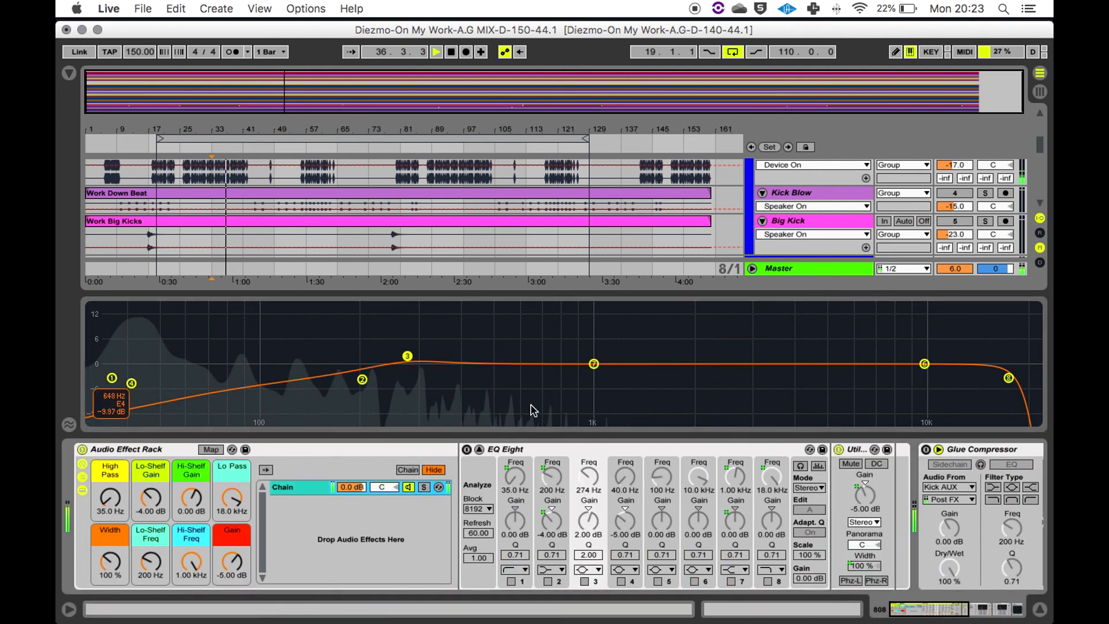
{"action": "left_click_drag", "start_coordinate": [1019, 608], "coordinate": [899, 611]}
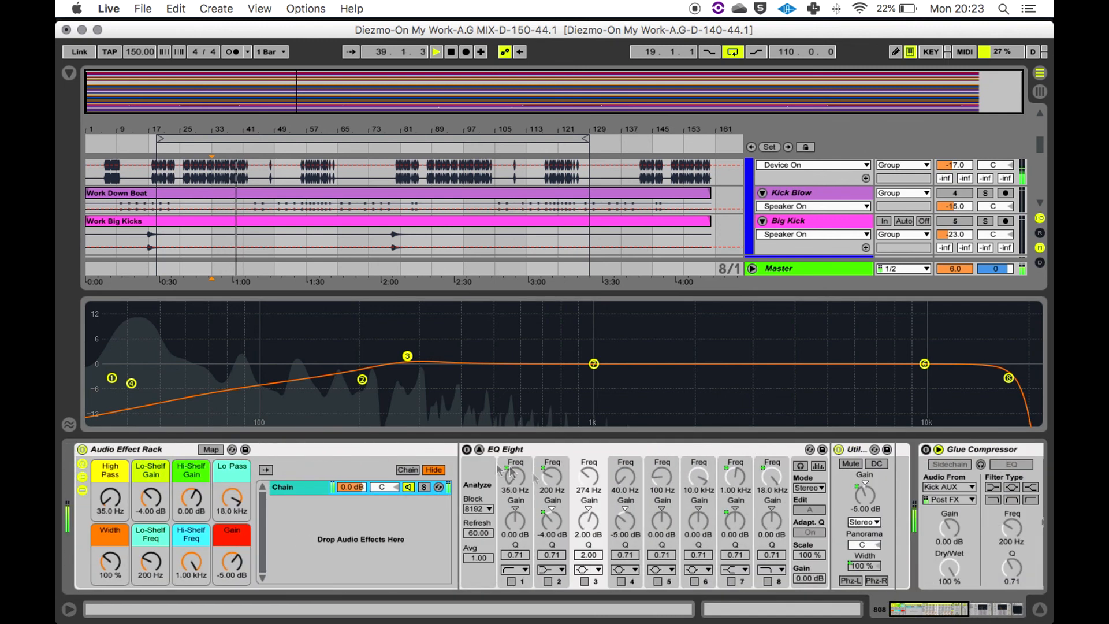
{"action": "left_click_drag", "start_coordinate": [926, 611], "coordinate": [956, 612]}
{"action": "left_click_drag", "start_coordinate": [959, 613], "coordinate": [955, 616]}
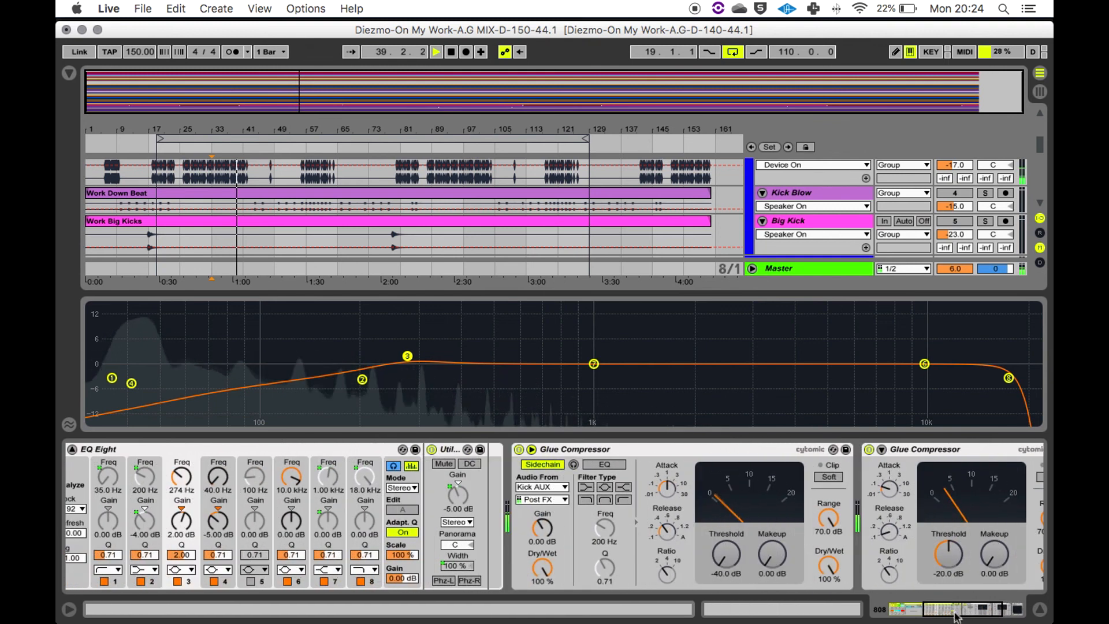